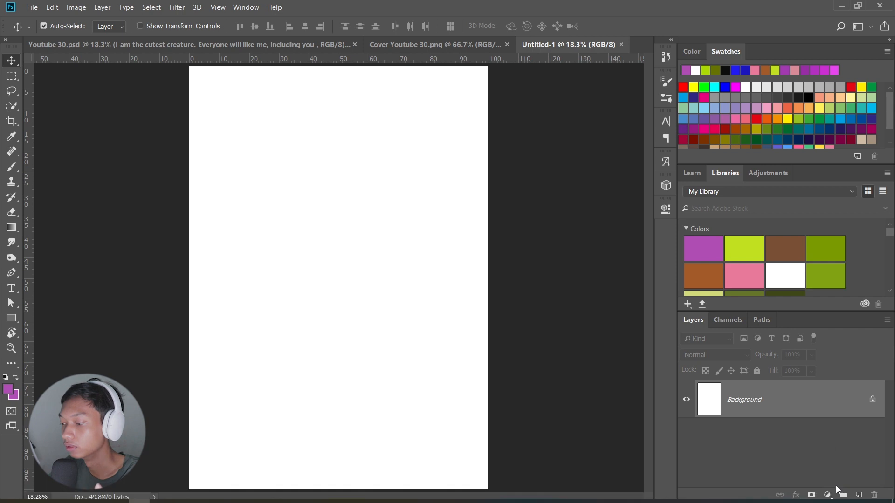
- Replace the Background layer with a locked black Solid Color fill layer
{"action": "left_click", "coordinate": [829, 497]}
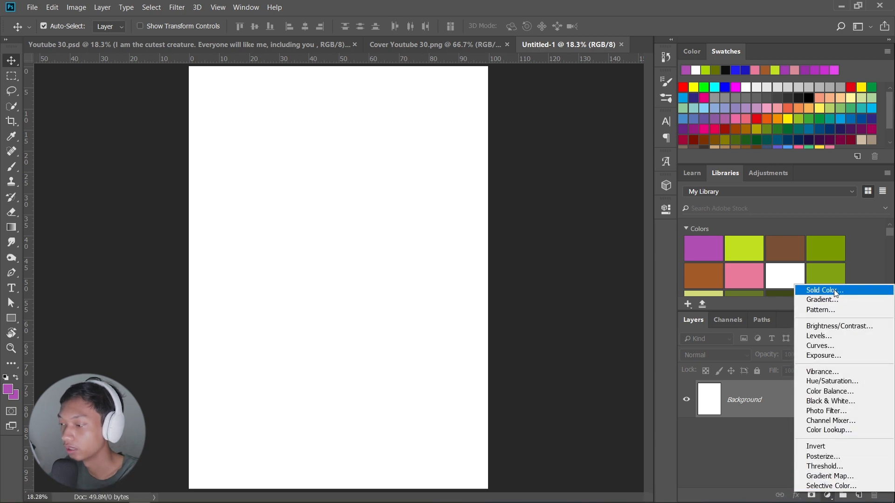
{"action": "left_click", "coordinate": [813, 289]}
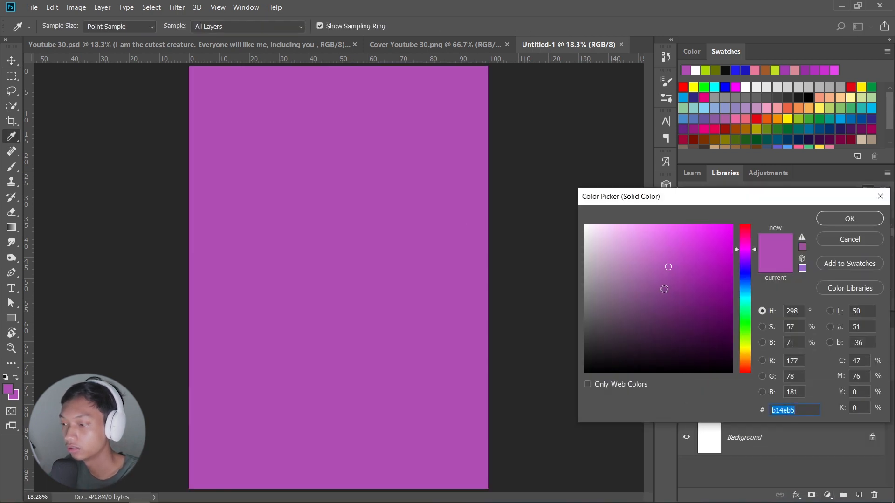
{"action": "left_click_drag", "start_coordinate": [668, 267], "coordinate": [526, 407]}
{"action": "left_click", "coordinate": [849, 219]}
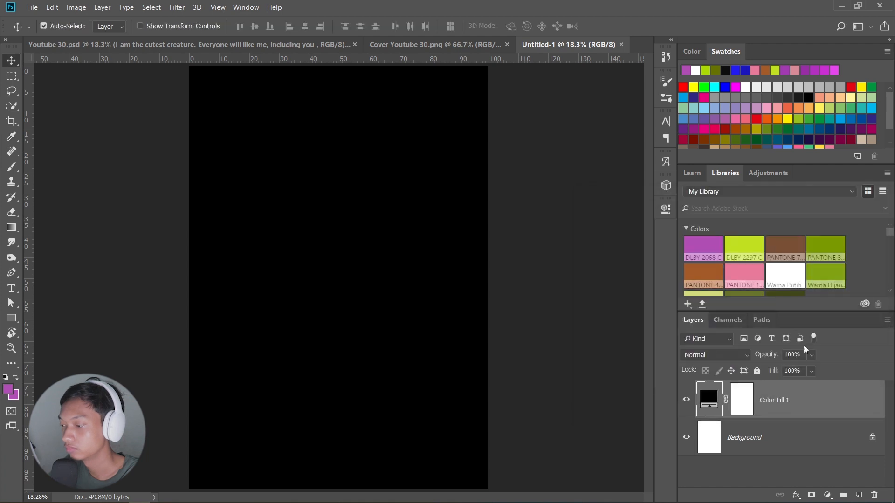
{"action": "left_click_drag", "start_coordinate": [774, 420], "coordinate": [874, 495]}
{"action": "left_click", "coordinate": [591, 350]}
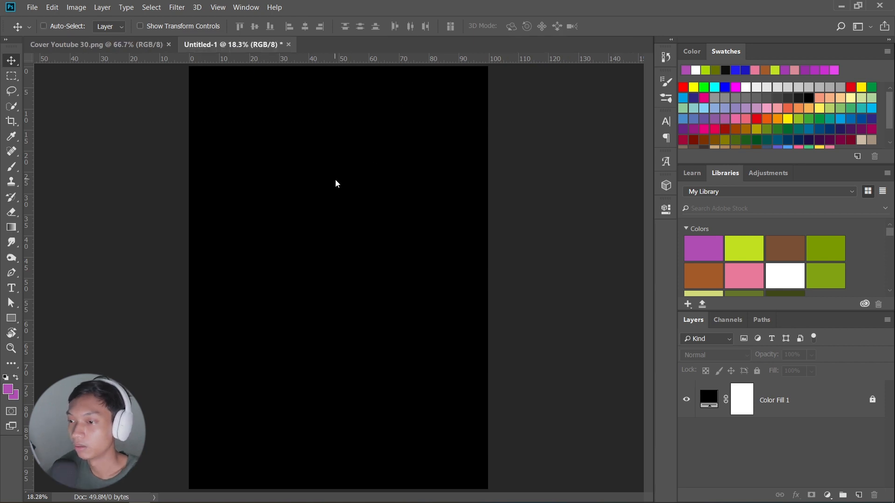
- Open the teddy bear photo from the YOUTUBE 30 folder in its own document
{"action": "key", "text": "ctrl+o"}
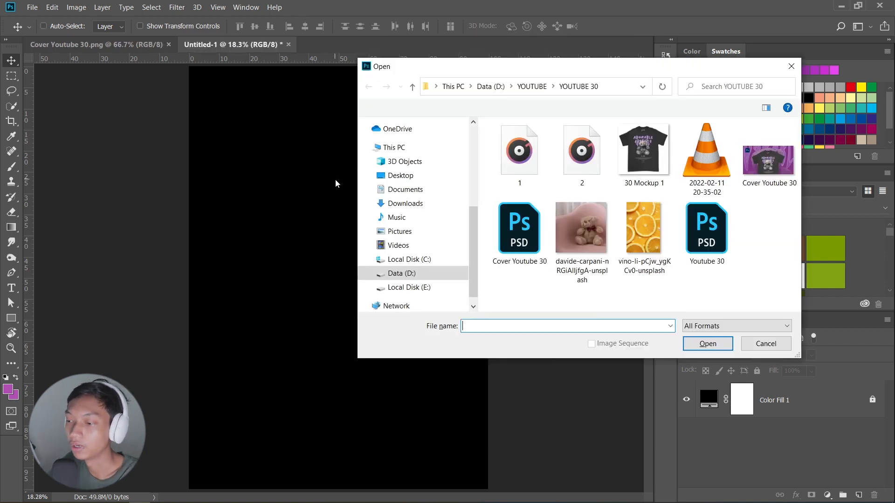
{"action": "double_click", "coordinate": [596, 224]}
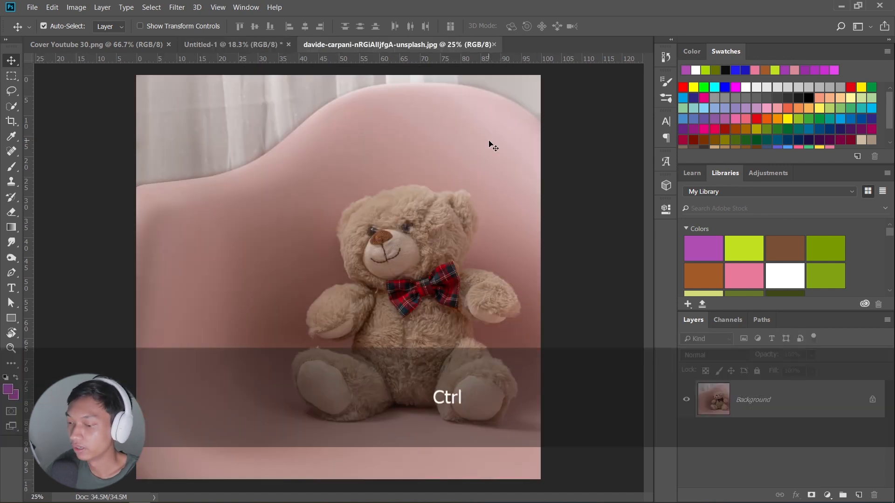
{"action": "key", "text": "ctrl+0"}
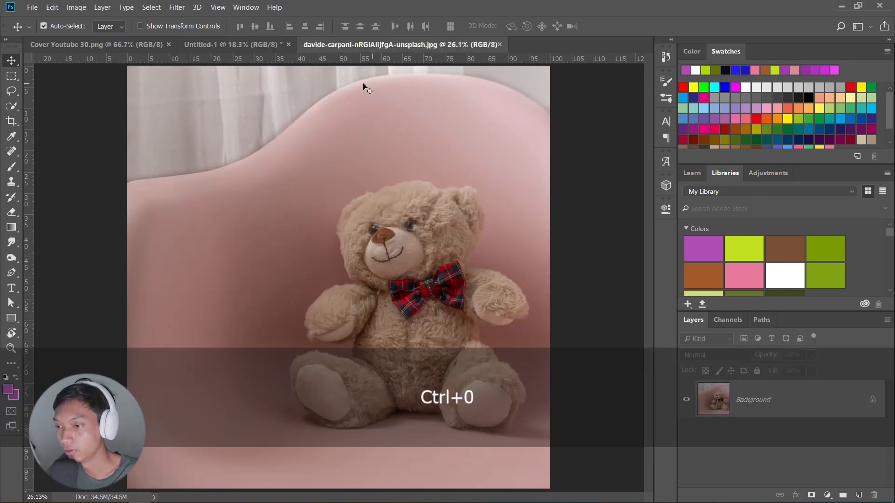
{"action": "left_click", "coordinate": [239, 45]}
{"action": "left_click", "coordinate": [357, 43]}
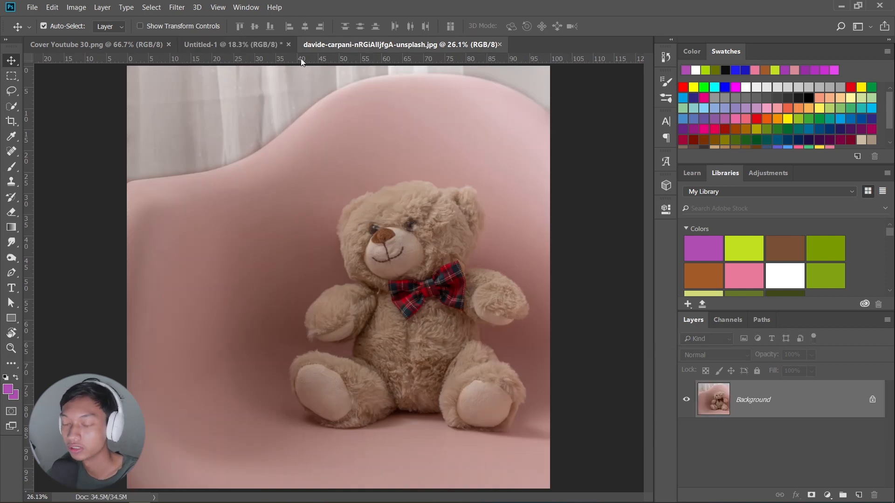
- Resample the teddy bear photo to a resolution of 300 pixels/inch, keeping Preserve Details 2.0
{"action": "left_click", "coordinate": [65, 8]}
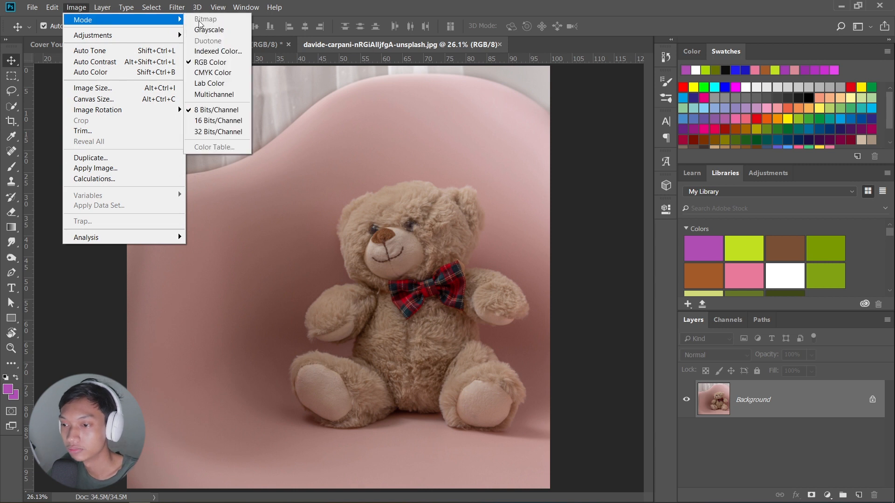
{"action": "left_click", "coordinate": [74, 6]}
{"action": "left_click", "coordinate": [73, 6]}
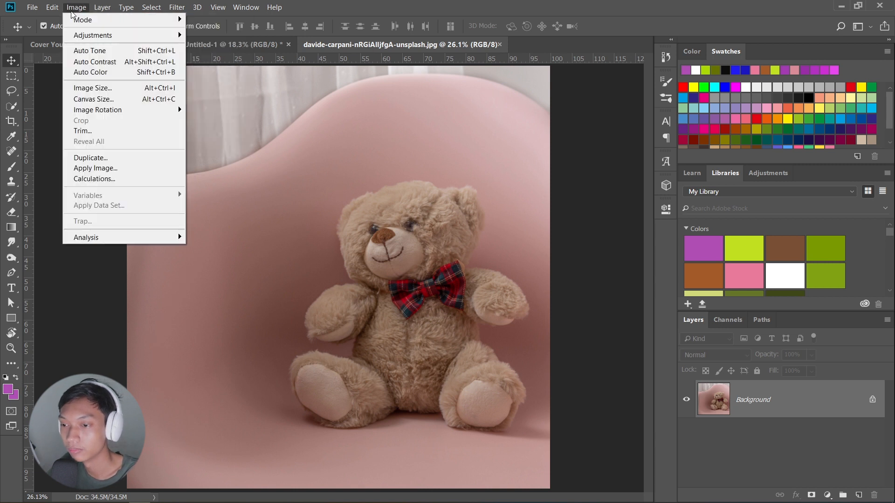
{"action": "left_click", "coordinate": [150, 88]}
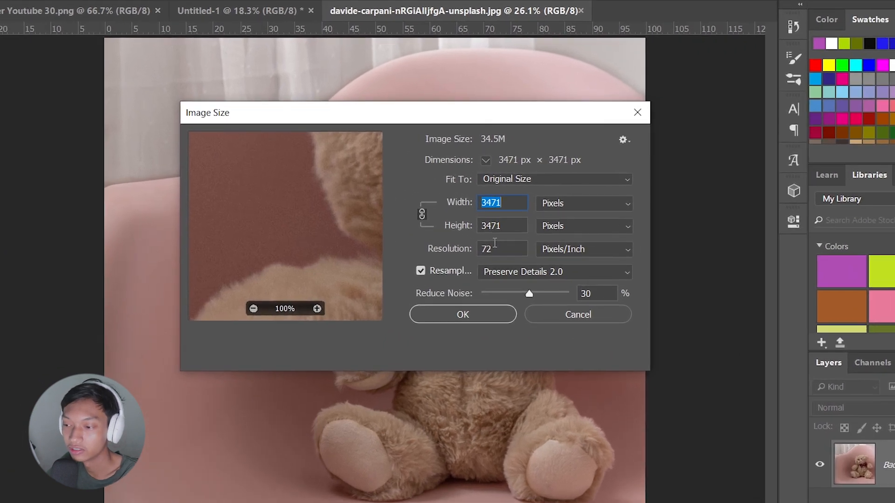
{"action": "double_click", "coordinate": [495, 244]}
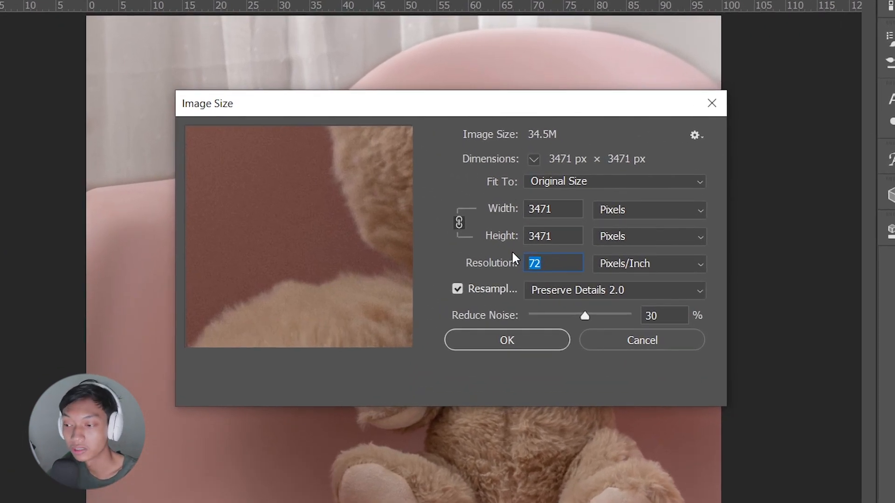
{"action": "type", "text": "300"}
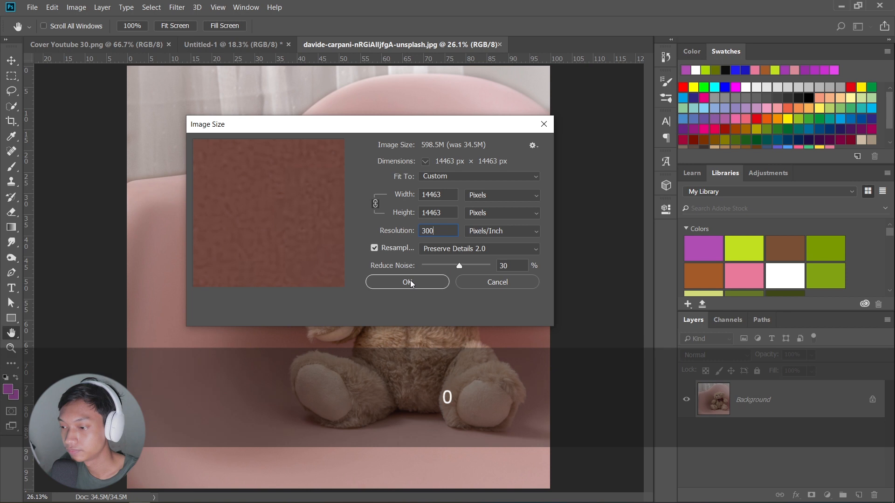
{"action": "left_click", "coordinate": [507, 340]}
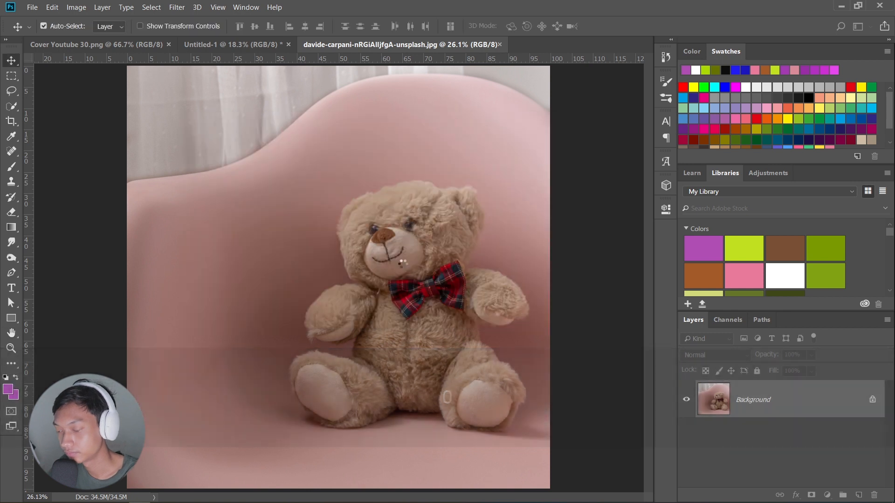
{"action": "key", "text": "ctrl+0"}
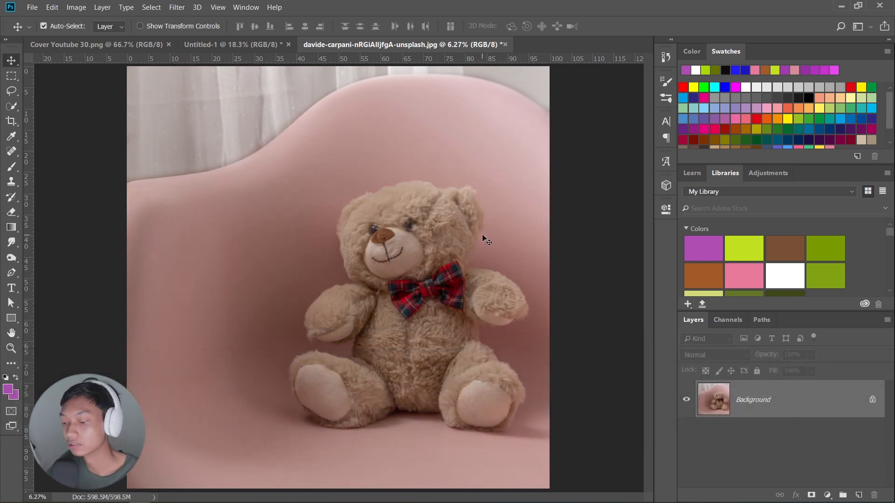
- Start a Pen tool path at the bear's inner thigh below the lowered arm and trace the furry top of the leg
{"action": "key", "text": "p"}
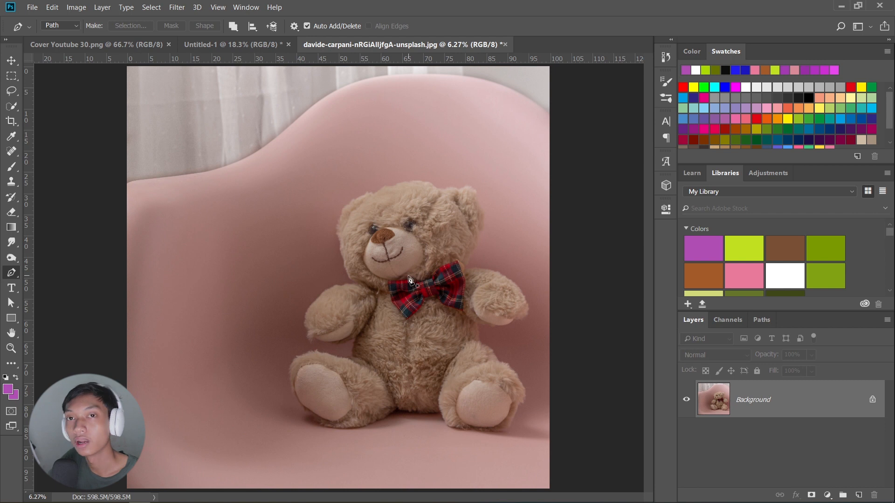
{"action": "scroll", "coordinate": [296, 370], "scroll_direction": "up", "scroll_amount": 4}
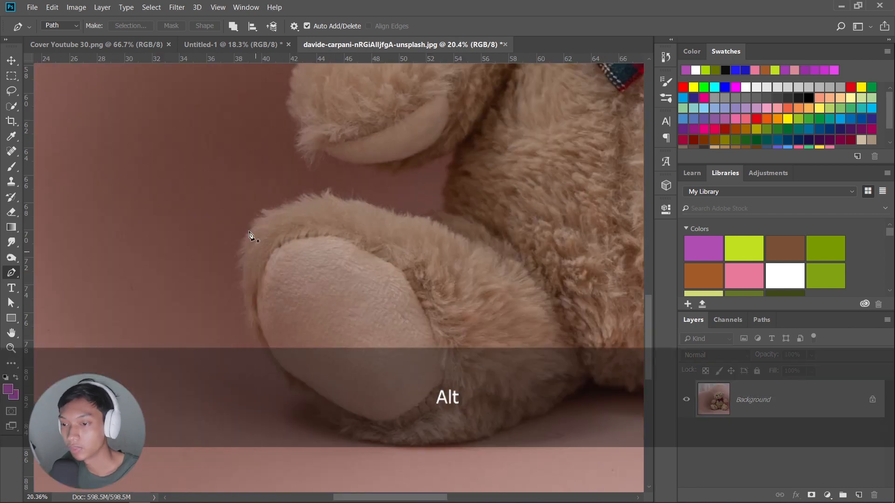
{"action": "scroll", "coordinate": [321, 370], "scroll_direction": "up", "scroll_amount": 3}
{"action": "left_click_drag", "start_coordinate": [470, 182], "coordinate": [416, 446]}
{"action": "left_click", "coordinate": [486, 316]}
{"action": "left_click_drag", "start_coordinate": [353, 286], "coordinate": [300, 273]}
{"action": "scroll", "coordinate": [314, 301], "scroll_direction": "up", "scroll_amount": 2}
{"action": "key", "text": "ctrl+alt+z"}
{"action": "key", "text": "ctrl+alt+z"}
{"action": "left_click", "coordinate": [542, 322]}
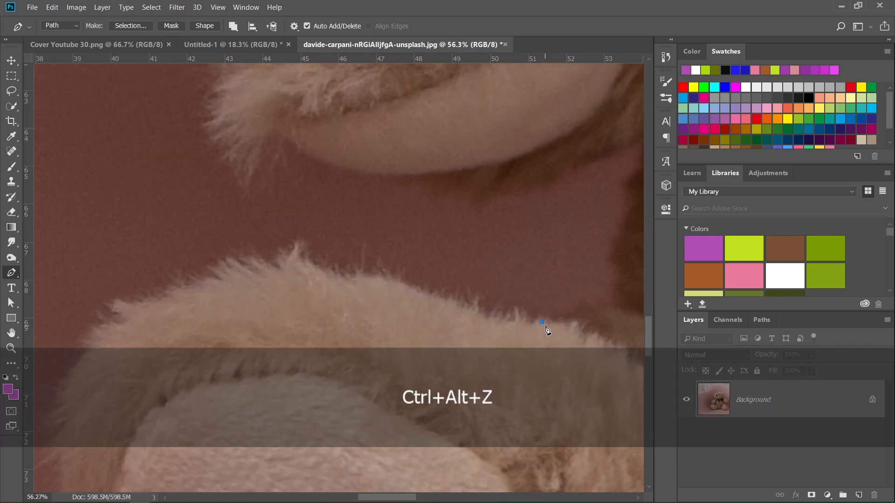
{"action": "left_click_drag", "start_coordinate": [469, 308], "coordinate": [419, 298]}
{"action": "left_click_drag", "start_coordinate": [350, 280], "coordinate": [277, 266]}
{"action": "left_click_drag", "start_coordinate": [97, 337], "coordinate": [91, 341]}
{"action": "left_click_drag", "start_coordinate": [140, 345], "coordinate": [371, 259]}
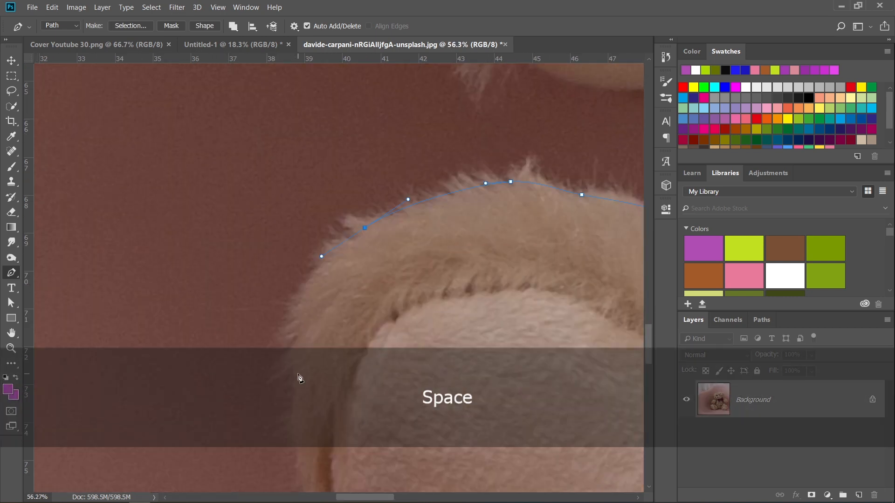
- Continue the path around the outside of the bear's legs and feet to the underside of the opposite arm
{"action": "left_click_drag", "start_coordinate": [296, 382], "coordinate": [284, 185]}
{"action": "left_click_drag", "start_coordinate": [319, 310], "coordinate": [376, 388]}
{"action": "left_click_drag", "start_coordinate": [411, 405], "coordinate": [252, 192]}
{"action": "left_click_drag", "start_coordinate": [403, 317], "coordinate": [467, 332]}
{"action": "mouse_move", "coordinate": [497, 310]}
{"action": "left_mouse_down"}
{"action": "mouse_move", "coordinate": [230, 320]}
{"action": "mouse_move", "coordinate": [372, 335]}
{"action": "left_mouse_up"}
{"action": "key", "text": "ctrl+z"}
{"action": "left_click_drag", "start_coordinate": [166, 264], "coordinate": [202, 302]}
{"action": "left_click_drag", "start_coordinate": [363, 358], "coordinate": [463, 373]}
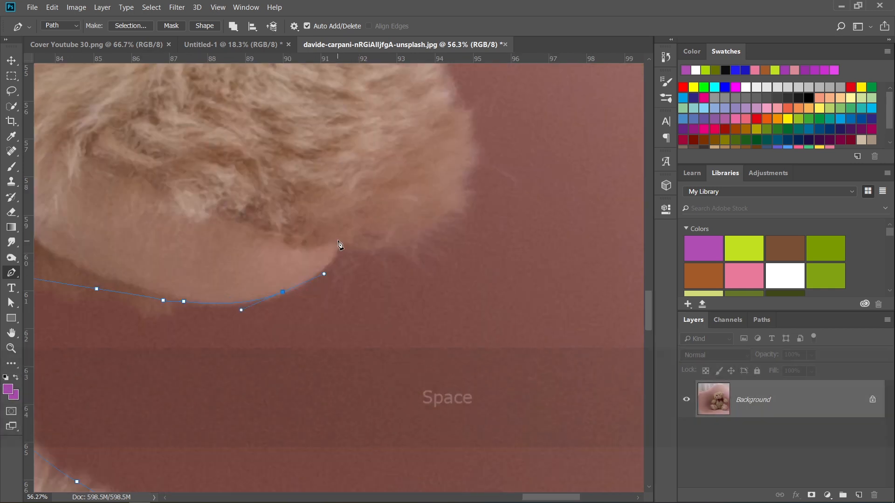
- Continue the path around the paw of the arm beside the bow tie and along the top of that arm
{"action": "left_click", "coordinate": [338, 241]}
{"action": "left_click_drag", "start_coordinate": [393, 252], "coordinate": [434, 236]}
{"action": "left_click_drag", "start_coordinate": [466, 306], "coordinate": [464, 482]}
{"action": "key", "text": "ctrl+z"}
{"action": "left_click_drag", "start_coordinate": [460, 299], "coordinate": [435, 226]}
{"action": "left_click_drag", "start_coordinate": [430, 208], "coordinate": [566, 374]}
{"action": "left_click_drag", "start_coordinate": [258, 167], "coordinate": [574, 237]}
{"action": "left_click_drag", "start_coordinate": [468, 206], "coordinate": [385, 210]}
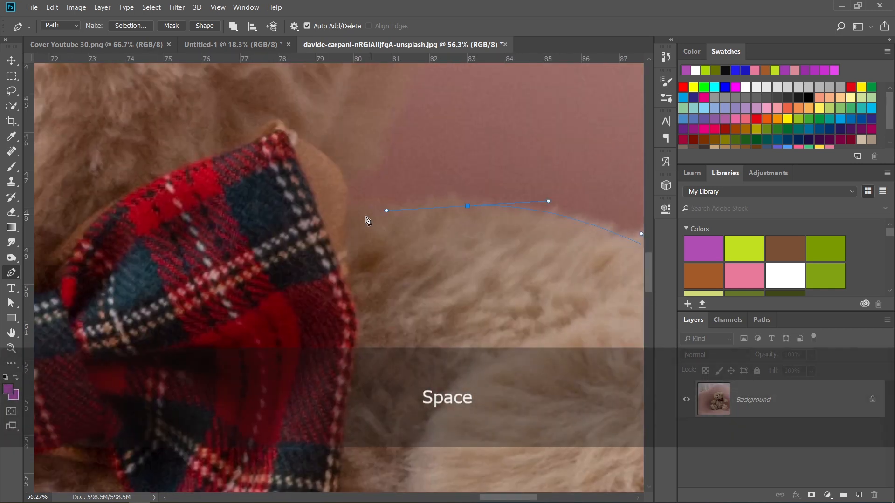
- Continue the path past the corner of the bow tie and up along the side of the bear's head
{"action": "left_click", "coordinate": [344, 220]}
{"action": "left_click_drag", "start_coordinate": [345, 185], "coordinate": [341, 176]}
{"action": "left_click_drag", "start_coordinate": [381, 150], "coordinate": [429, 357]}
{"action": "key", "text": "ctrl+z"}
{"action": "left_click_drag", "start_coordinate": [407, 368], "coordinate": [417, 342]}
{"action": "left_click_drag", "start_coordinate": [443, 275], "coordinate": [398, 377]}
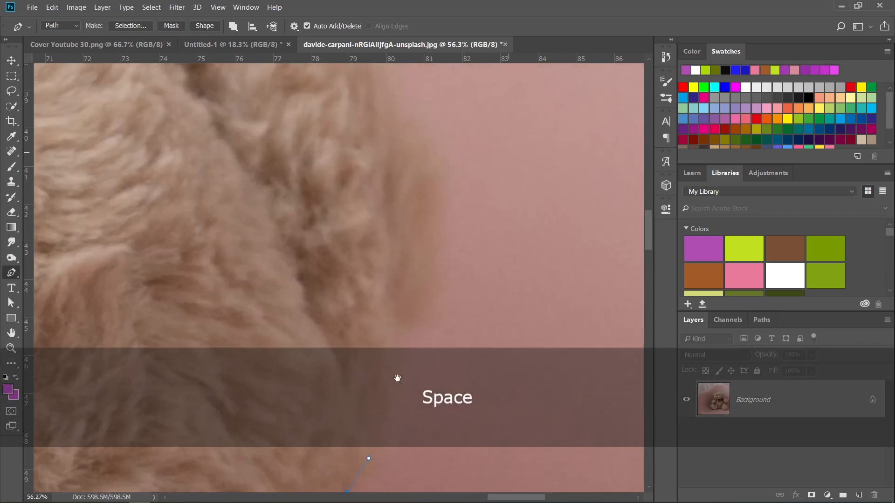
{"action": "left_click_drag", "start_coordinate": [392, 334], "coordinate": [406, 301]}
- Continue the path down the outside of the remaining arm, around its paw and along its underside
{"action": "left_click_drag", "start_coordinate": [261, 298], "coordinate": [402, 128]}
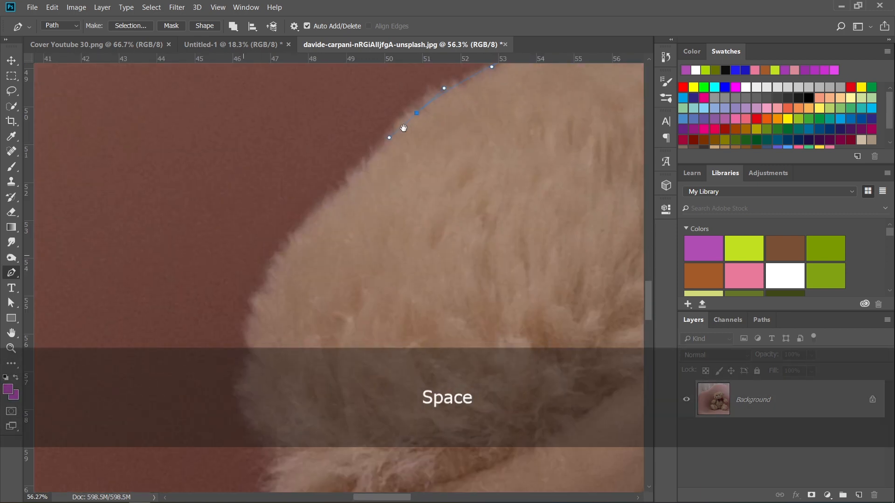
{"action": "left_click_drag", "start_coordinate": [294, 240], "coordinate": [257, 290]}
{"action": "left_click_drag", "start_coordinate": [252, 329], "coordinate": [304, 128]}
{"action": "left_click_drag", "start_coordinate": [297, 204], "coordinate": [313, 285]}
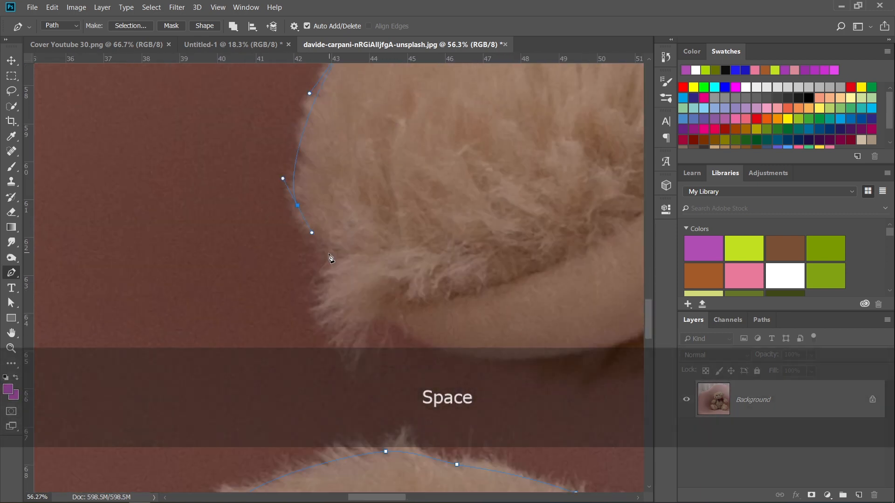
{"action": "left_click_drag", "start_coordinate": [329, 251], "coordinate": [347, 270]}
{"action": "left_click_drag", "start_coordinate": [337, 303], "coordinate": [358, 325]}
{"action": "left_click_drag", "start_coordinate": [388, 318], "coordinate": [413, 314]}
{"action": "left_click_drag", "start_coordinate": [503, 355], "coordinate": [297, 249]}
{"action": "left_click_drag", "start_coordinate": [307, 253], "coordinate": [472, 256]}
- Trace the gap between the arm, belly and thigh, and close the path at its starting point
{"action": "left_click", "coordinate": [307, 254], "text": "alt"}
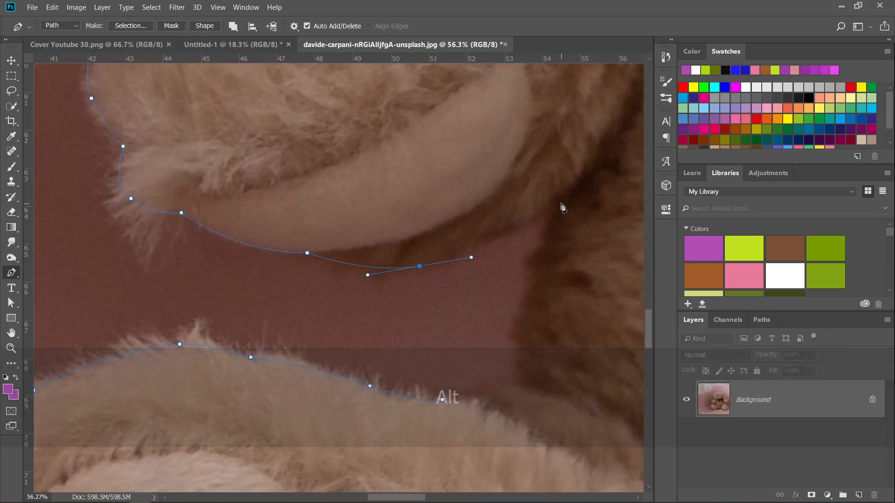
{"action": "left_click", "coordinate": [560, 203]}
{"action": "left_click_drag", "start_coordinate": [528, 297], "coordinate": [524, 332]}
{"action": "left_click", "coordinate": [518, 379]}
{"action": "left_click", "coordinate": [514, 386]}
- Convert the closed bear path into a new anti-aliased selection with a feather radius of 0 pixels
{"action": "right_click", "coordinate": [434, 349]}
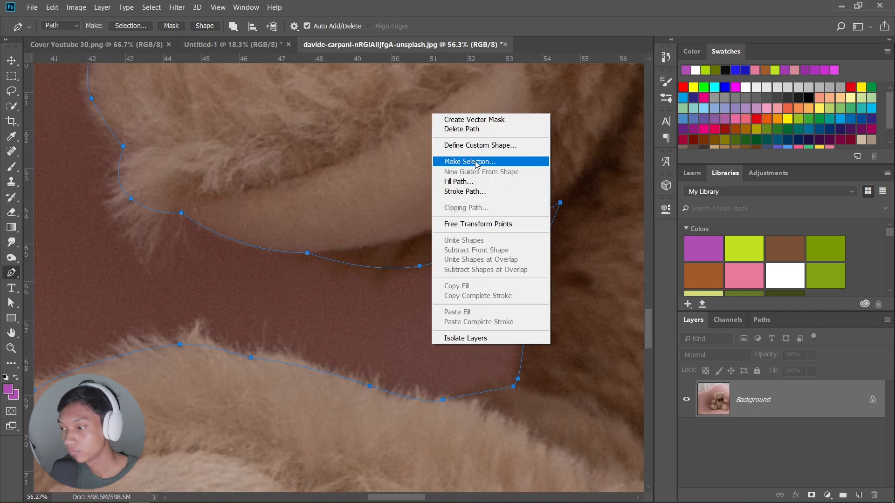
{"action": "left_click", "coordinate": [432, 3]}
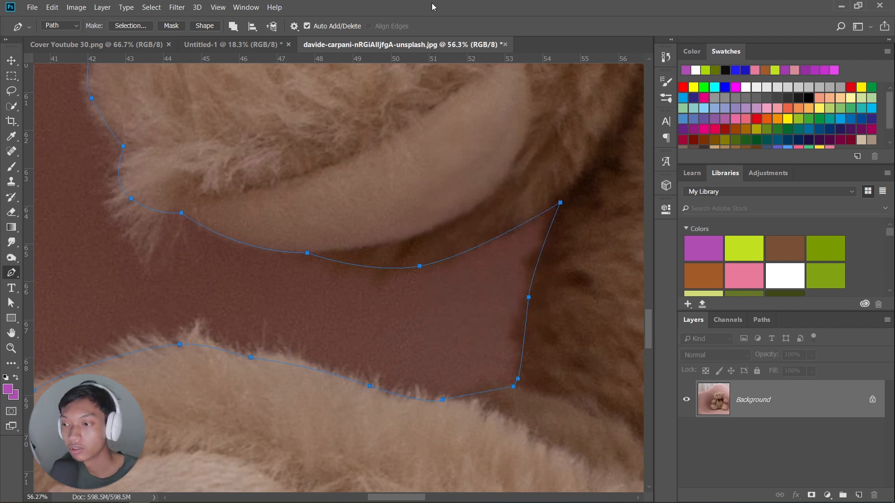
{"action": "right_click", "coordinate": [443, 290]}
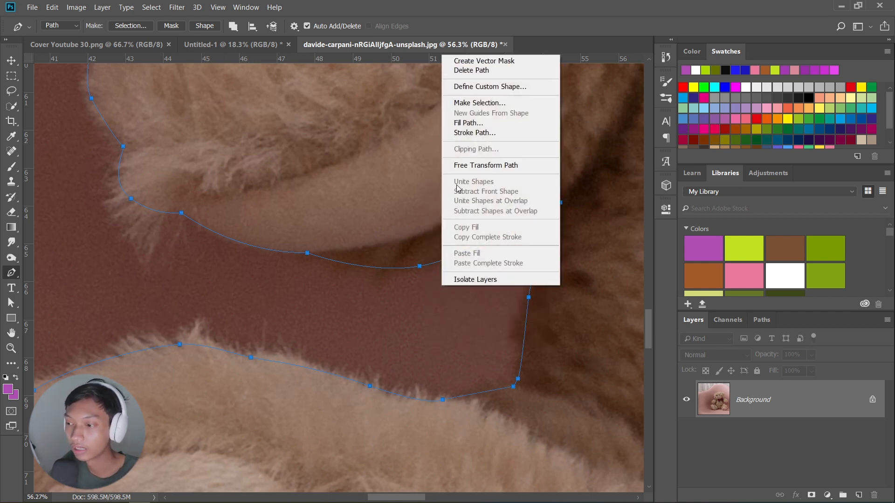
{"action": "left_click", "coordinate": [460, 101]}
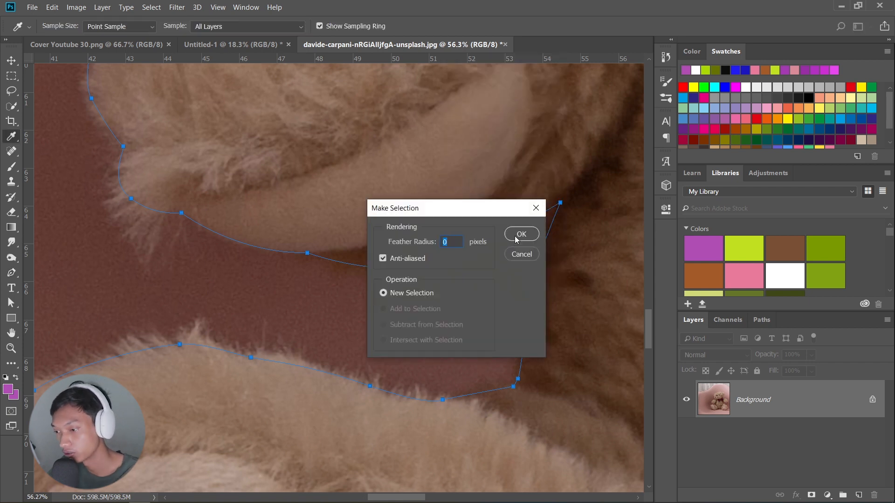
{"action": "left_click", "coordinate": [521, 233]}
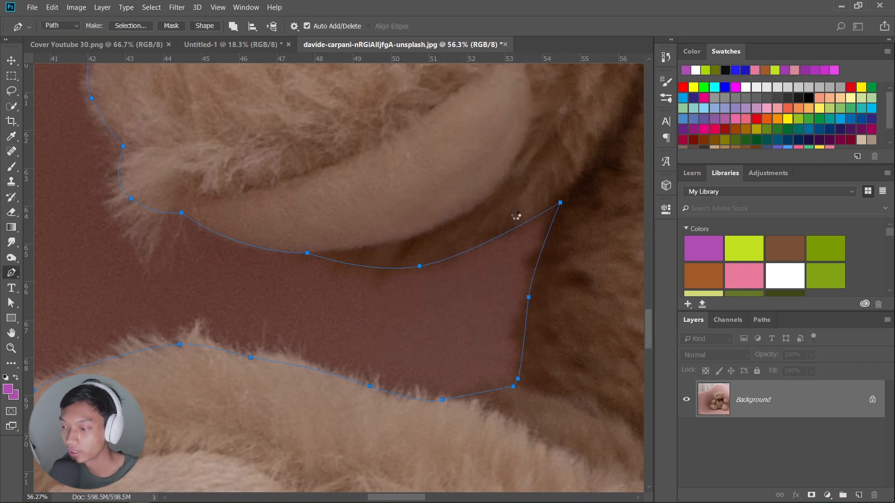
- Hide the photo's background with a layer mask from the selection and copy the cut-out bear into the Untitled-1 document
{"action": "left_click", "coordinate": [812, 495]}
{"action": "key", "text": "v"}
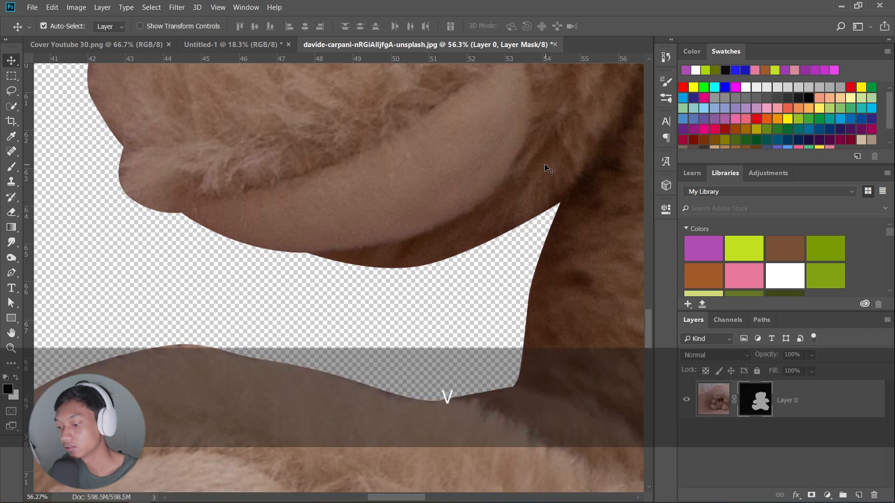
{"action": "key", "text": "ctrl+0"}
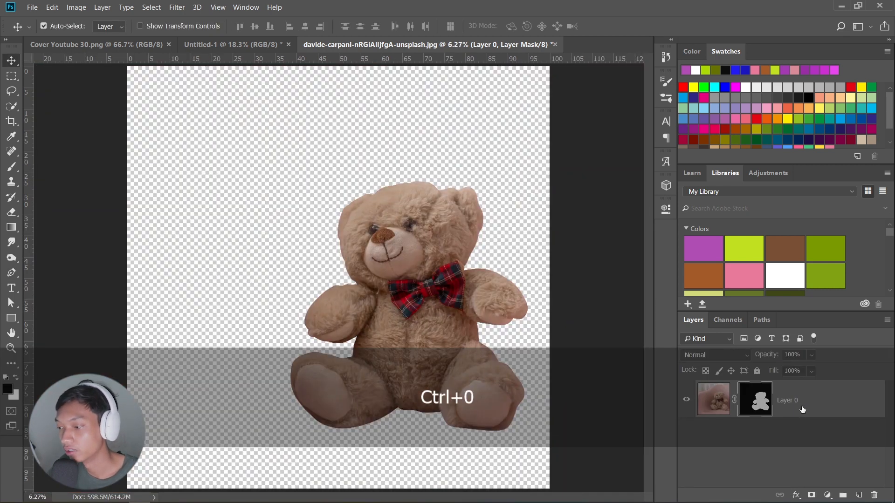
{"action": "left_click_drag", "start_coordinate": [713, 399], "coordinate": [313, 163]}
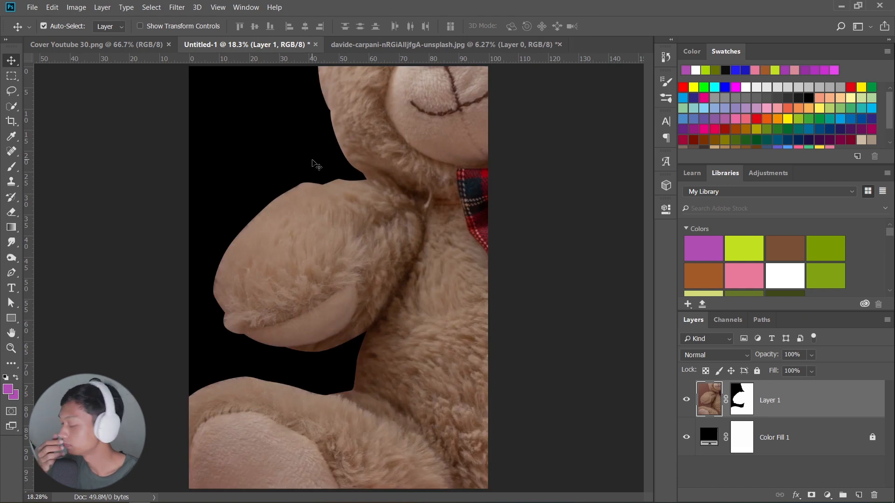
- Scale the pasted bear layer down proportionally to about 26% so the whole bear fits inside the black canvas
{"action": "key", "text": "ctrl"}
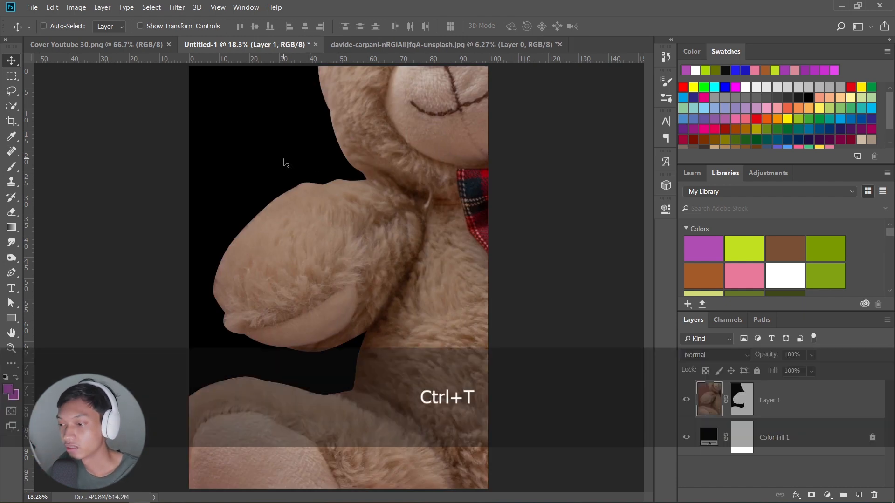
{"action": "key", "text": "ctrl+t"}
{"action": "left_click_drag", "start_coordinate": [439, 142], "coordinate": [392, 241]}
{"action": "scroll", "coordinate": [392, 241], "scroll_direction": "down", "scroll_amount": 3}
{"action": "scroll", "coordinate": [392, 242], "scroll_direction": "down", "scroll_amount": 2}
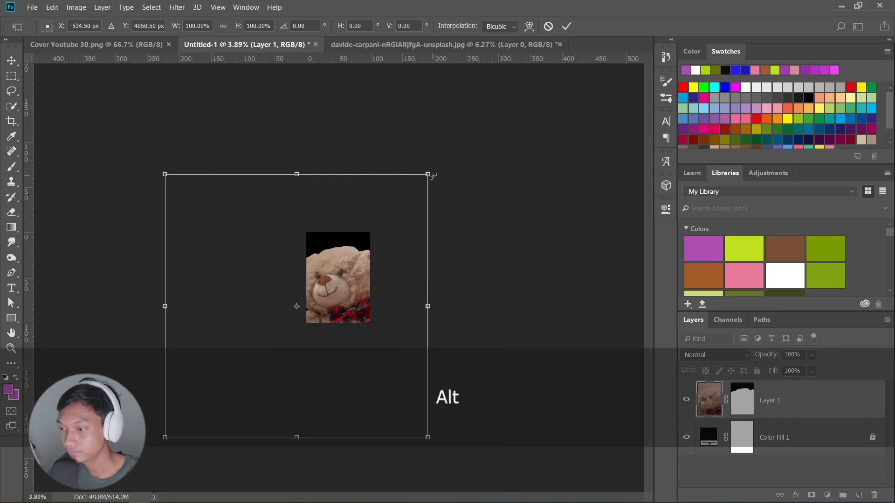
{"action": "left_click_drag", "start_coordinate": [429, 176], "coordinate": [352, 241]}
{"action": "key", "text": "Return"}
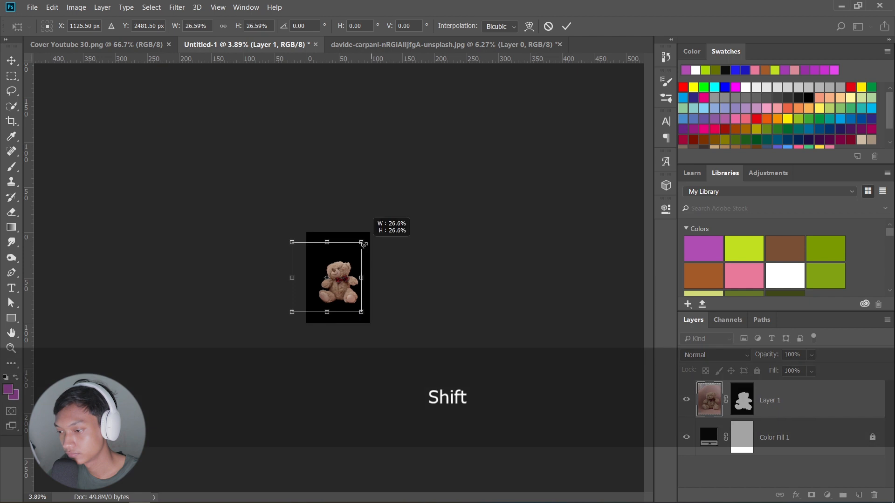
{"action": "scroll", "coordinate": [340, 228], "scroll_direction": "up", "scroll_amount": 5}
{"action": "scroll", "coordinate": [340, 228], "scroll_direction": "down", "scroll_amount": 5}
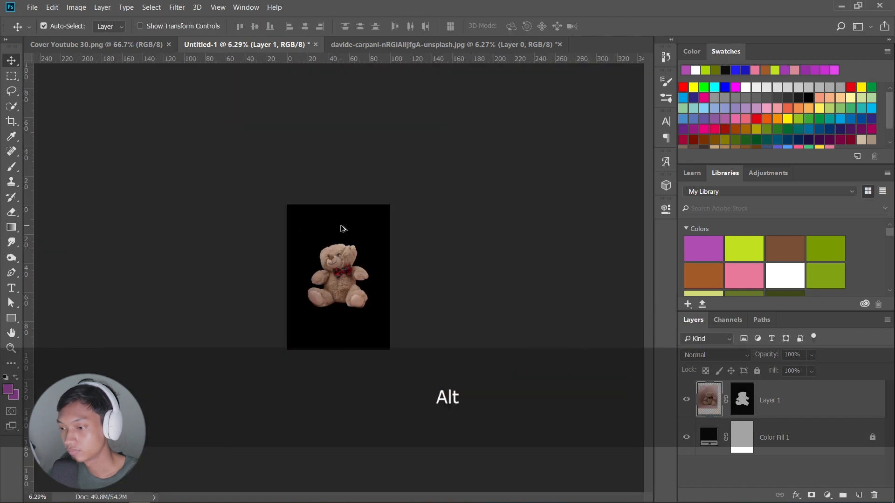
- Convert the bear layer to a smart object and move the bear slightly upward on the canvas
{"action": "right_click", "coordinate": [813, 403]}
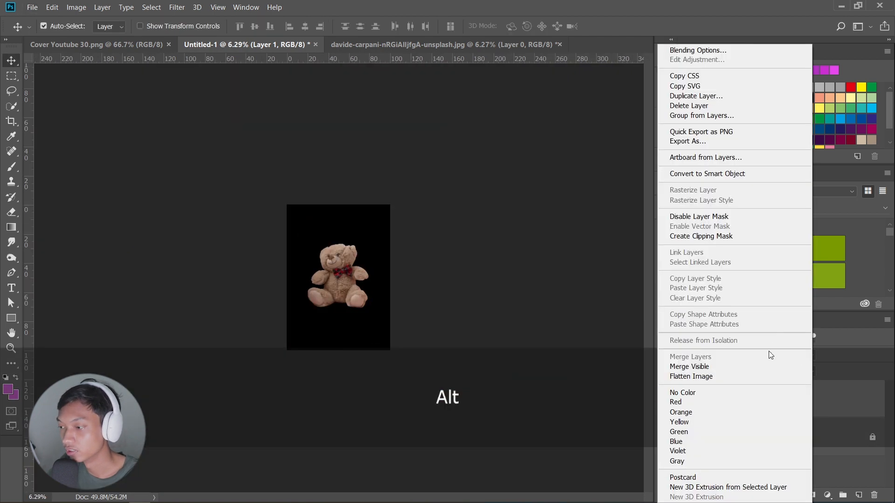
{"action": "left_click", "coordinate": [726, 173]}
{"action": "key", "text": "ctrl+0"}
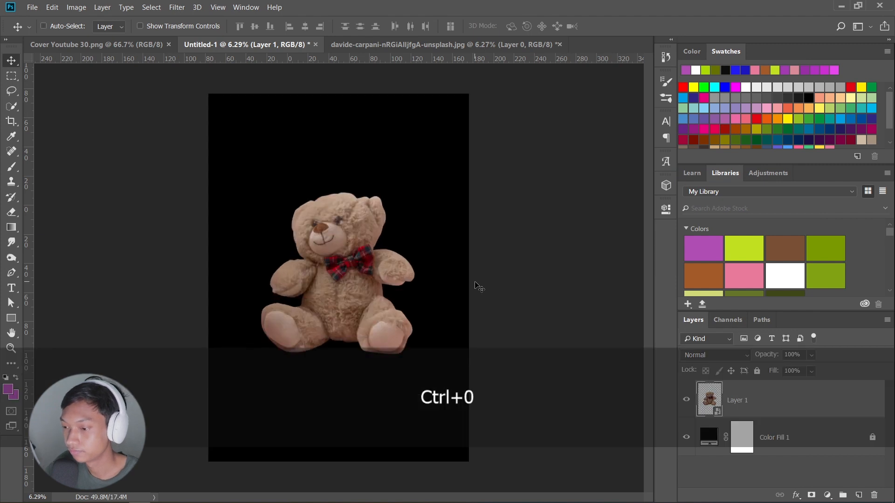
{"action": "mouse_move", "coordinate": [354, 252]}
{"action": "left_mouse_down"}
{"action": "mouse_move", "coordinate": [362, 255]}
{"action": "mouse_move", "coordinate": [353, 252]}
{"action": "left_mouse_up"}
{"action": "left_click", "coordinate": [437, 26]}
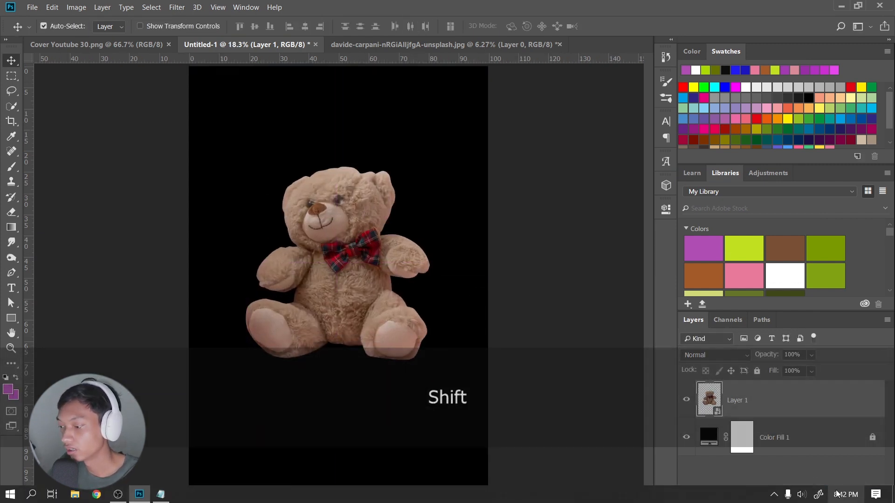
- Add a Hue/Saturation adjustment clipped to the bear layer, with saturation set to -100
{"action": "left_click", "coordinate": [825, 485]}
{"action": "left_click", "coordinate": [827, 495]}
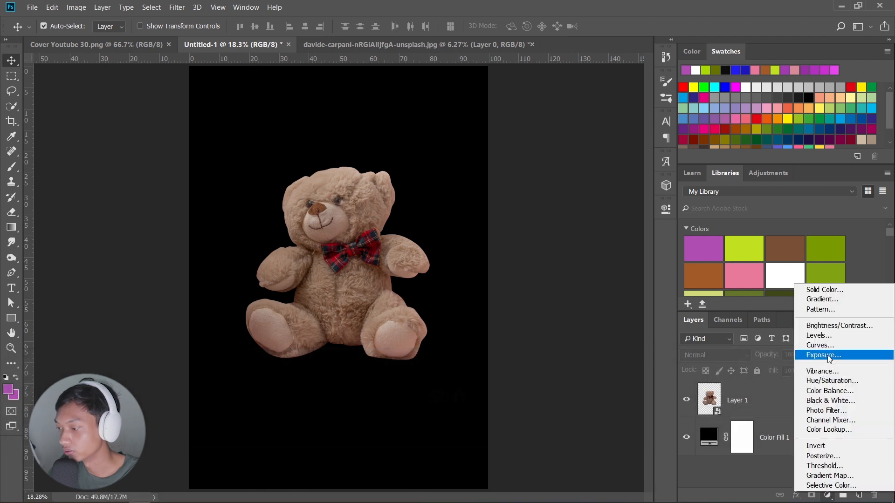
{"action": "left_click", "coordinate": [831, 382]}
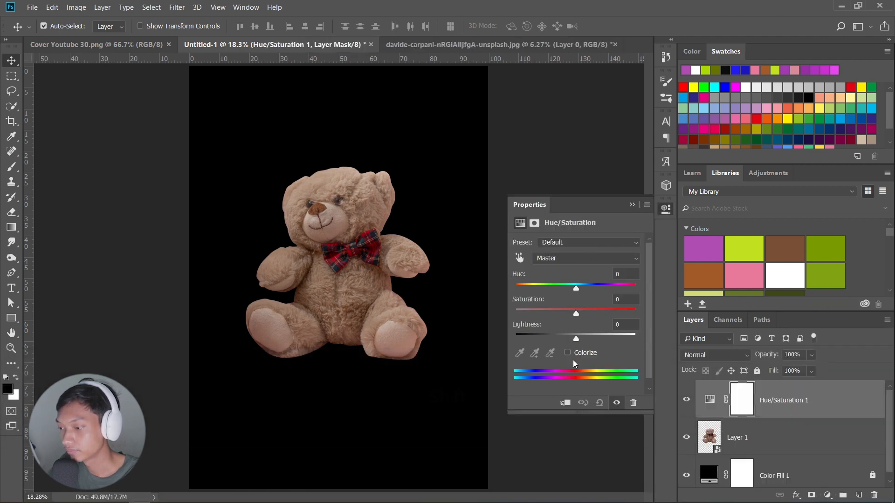
{"action": "left_click_drag", "start_coordinate": [576, 313], "coordinate": [516, 313]}
{"action": "left_click", "coordinate": [572, 403]}
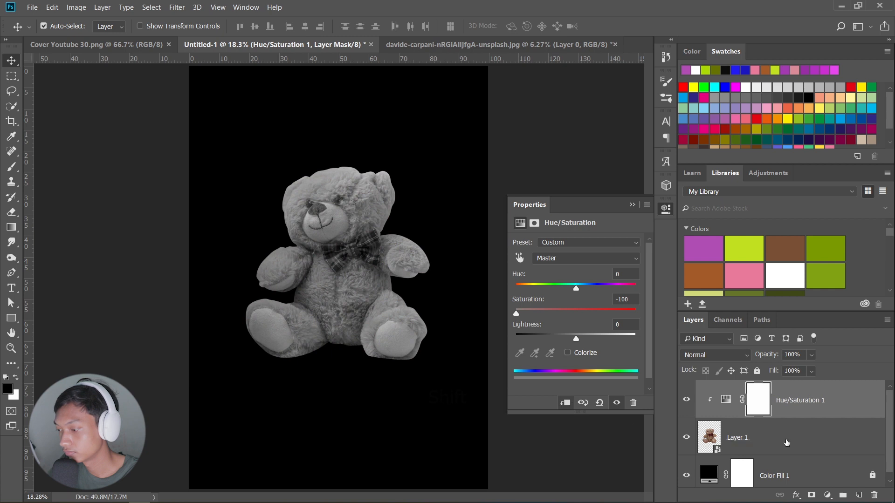
{"action": "left_click", "coordinate": [720, 437]}
{"action": "left_click", "coordinate": [176, 7]}
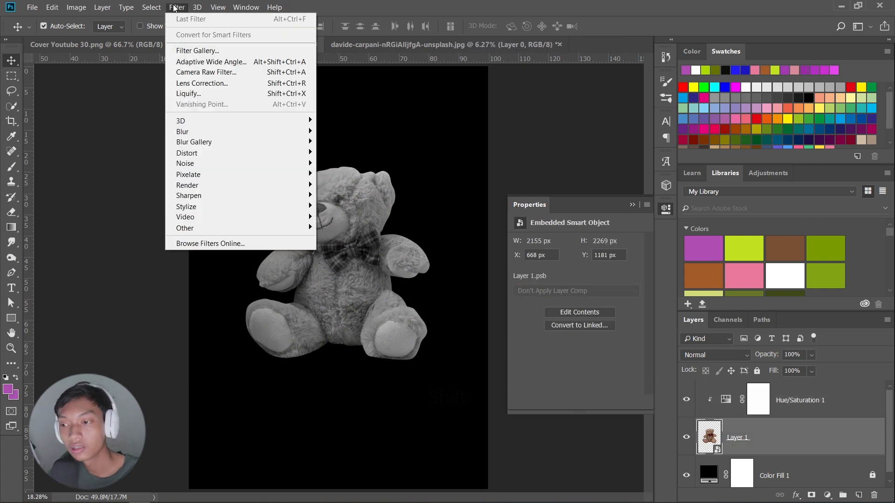
{"action": "left_click", "coordinate": [225, 51]}
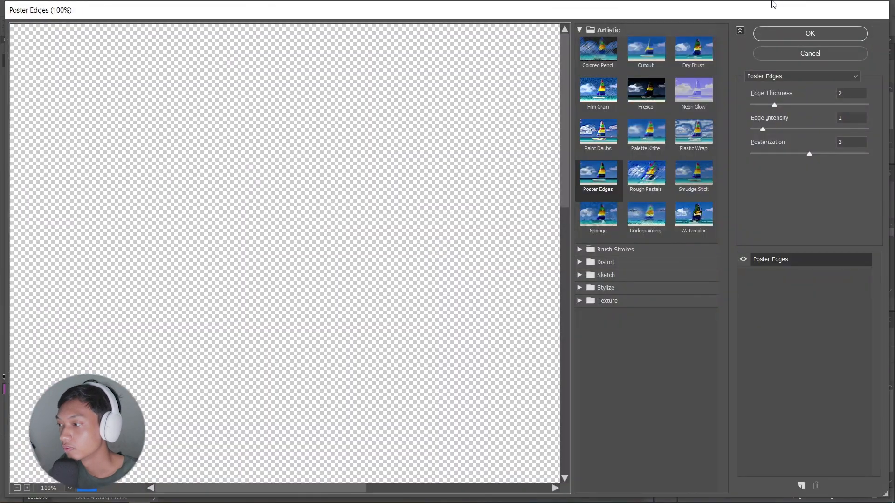
{"action": "left_click", "coordinate": [790, 55]}
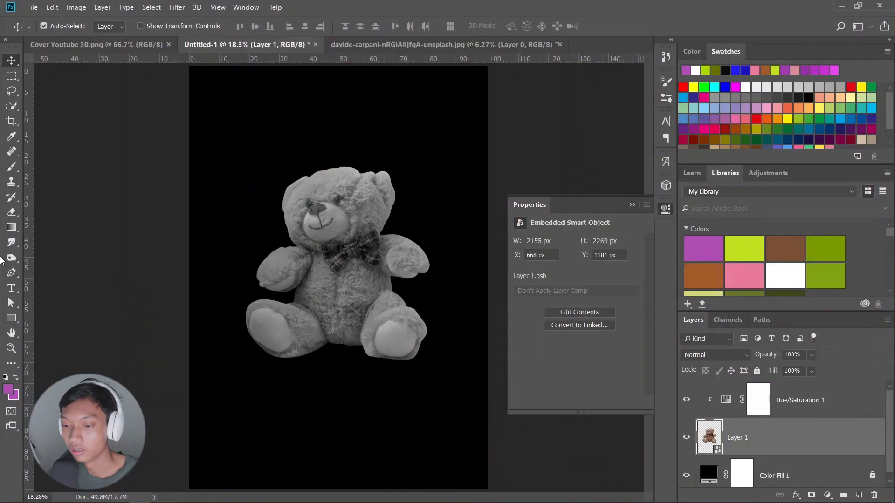
- Reset the foreground and background colors to the default black and white
{"action": "key", "text": "d"}
{"action": "left_click", "coordinate": [7, 388]}
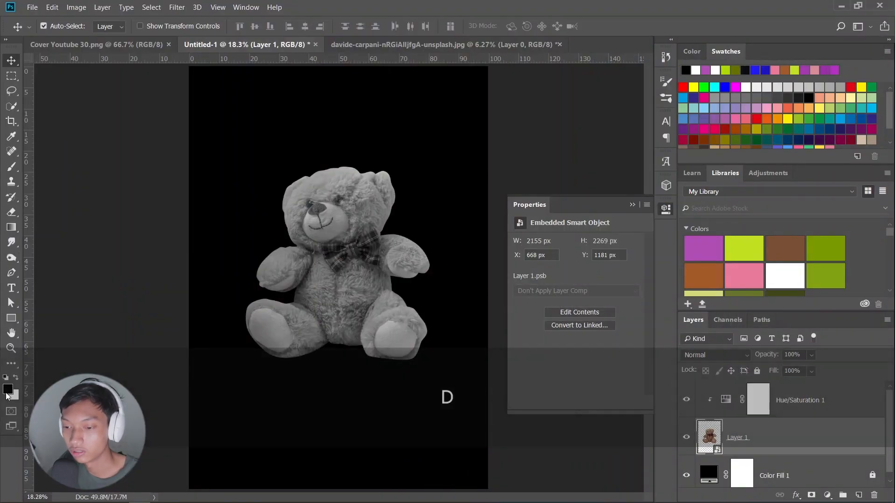
{"action": "key", "text": "Escape"}
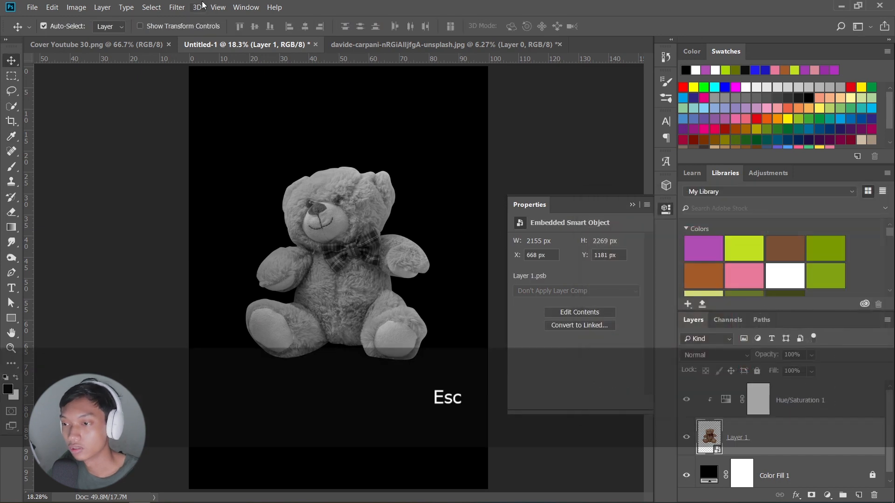
- Apply the Poster Edges filter to the bear layer with edge thickness 2, edge intensity 1 and posterization 3
{"action": "left_click", "coordinate": [179, 7]}
{"action": "left_click", "coordinate": [257, 54]}
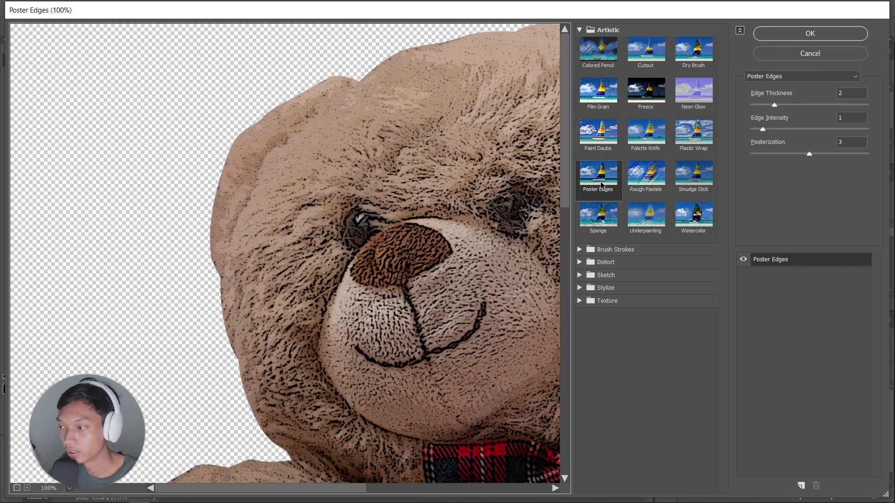
{"action": "left_click_drag", "start_coordinate": [781, 106], "coordinate": [815, 111]}
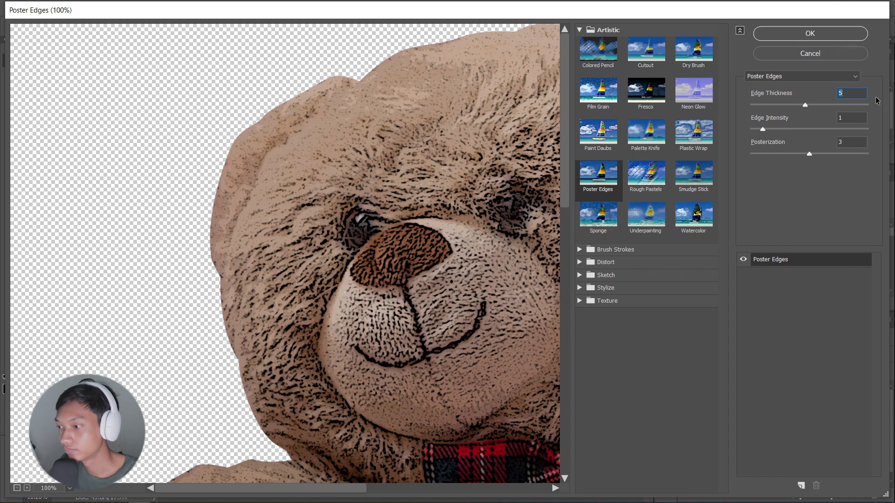
{"action": "type", "text": "2"}
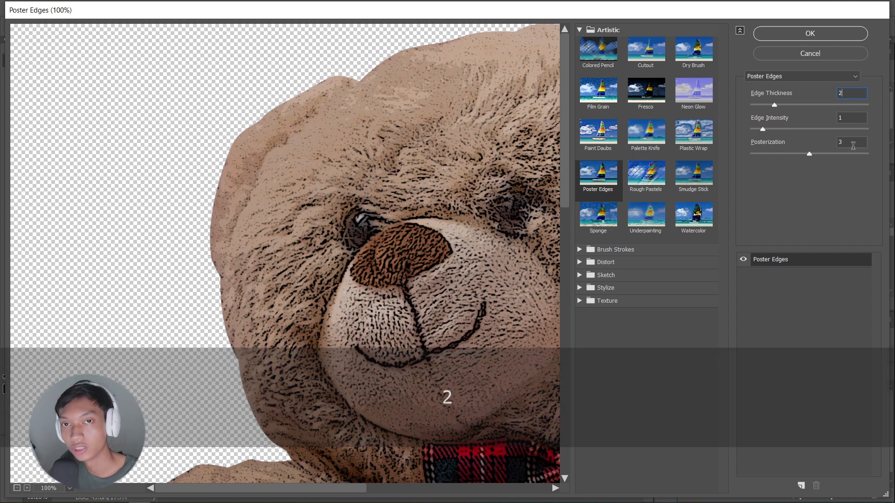
{"action": "left_click", "coordinate": [808, 35]}
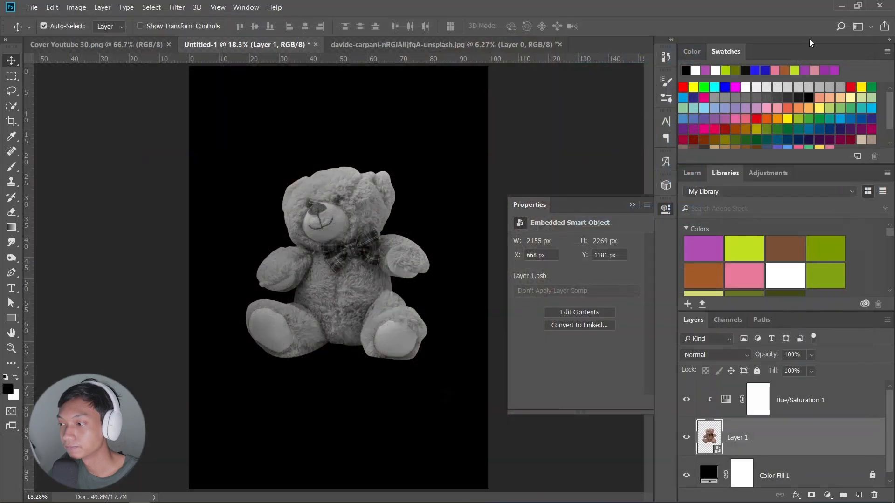
{"action": "left_click", "coordinate": [632, 204]}
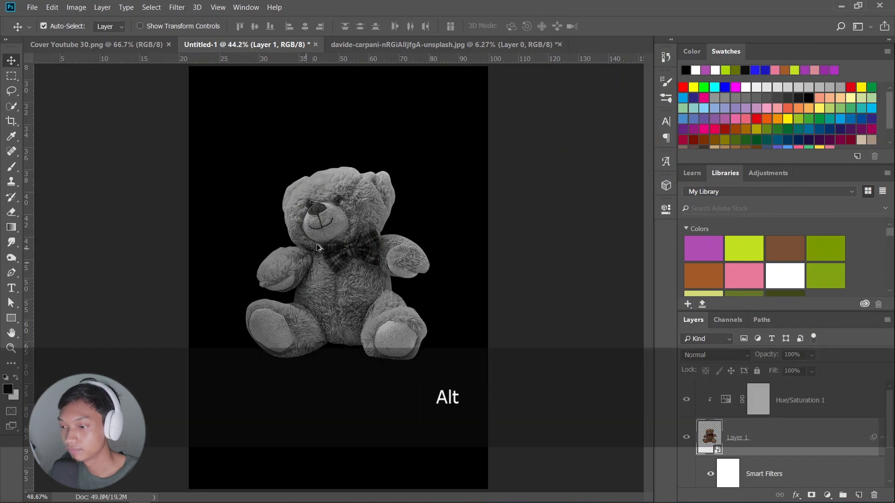
- Add a clipped Brightness/Contrast adjustment directly above the bear layer, with brightness 30 and contrast 24
{"action": "scroll", "coordinate": [378, 177], "scroll_direction": "up", "scroll_amount": 10}
{"action": "scroll", "coordinate": [353, 240], "scroll_direction": "down", "scroll_amount": 3}
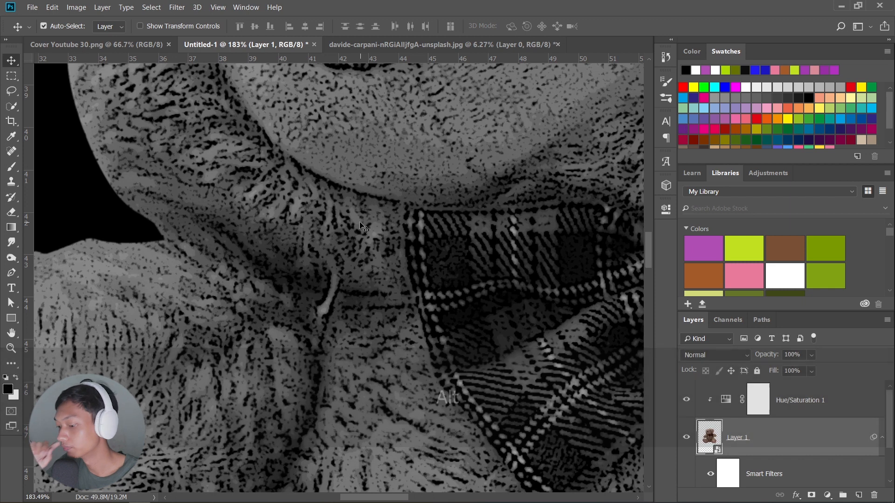
{"action": "key", "text": "ctrl+0"}
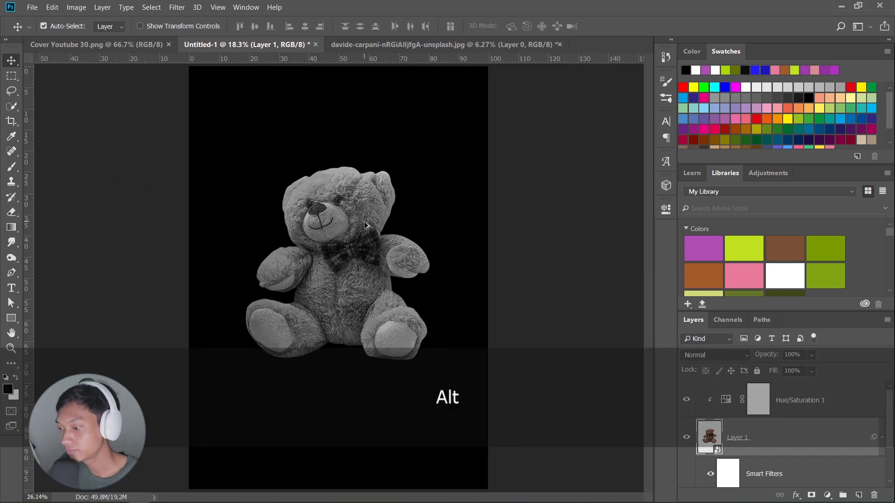
{"action": "scroll", "coordinate": [365, 226], "scroll_direction": "up", "scroll_amount": 1}
{"action": "left_click", "coordinate": [828, 495]}
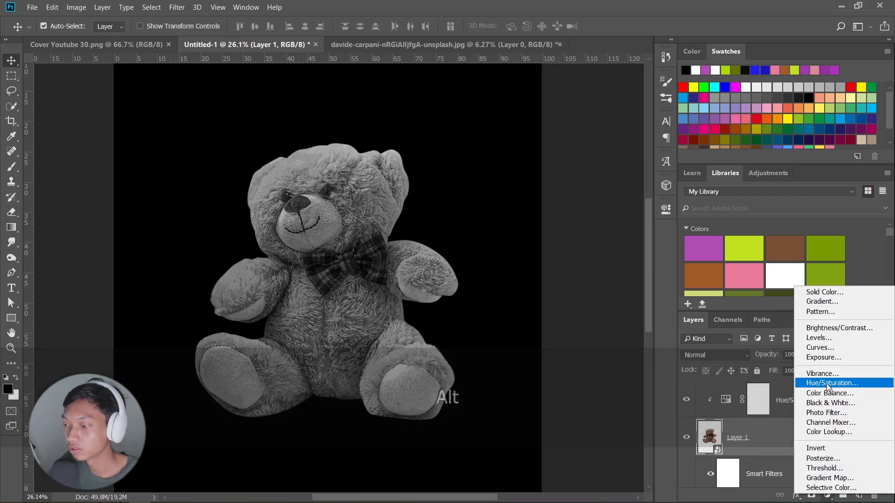
{"action": "left_click", "coordinate": [833, 328]}
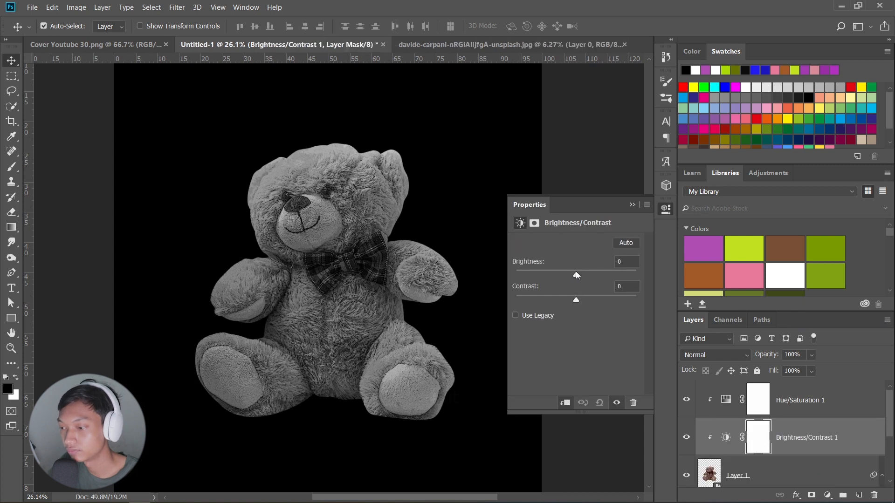
{"action": "left_click_drag", "start_coordinate": [576, 275], "coordinate": [587, 278]}
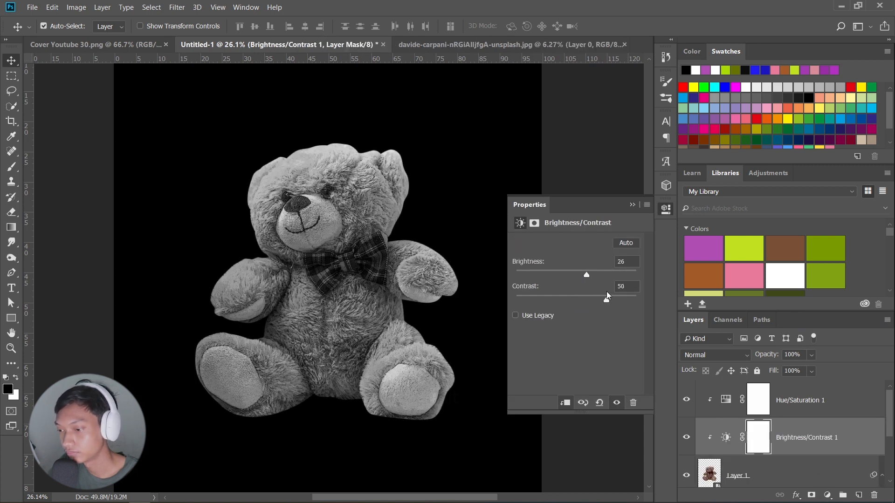
{"action": "left_click_drag", "start_coordinate": [593, 294], "coordinate": [588, 283]}
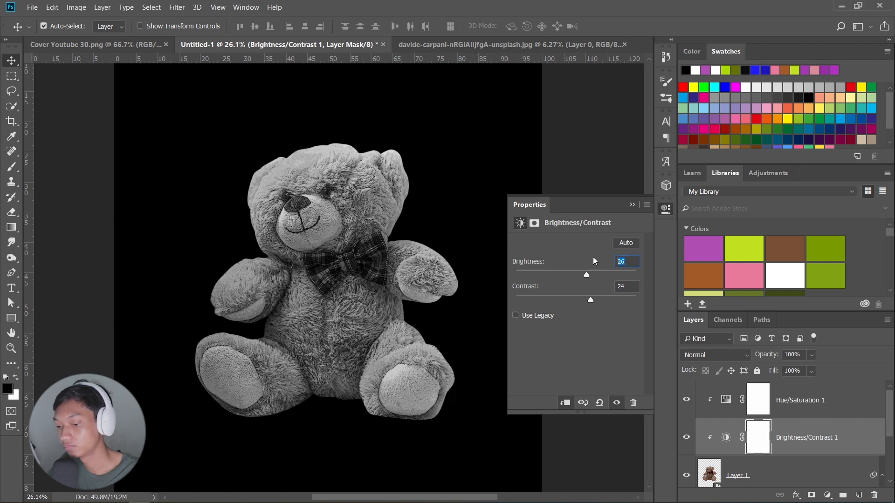
{"action": "type", "text": "30"}
{"action": "key", "text": "Return"}
{"action": "key", "text": "ctrl+0"}
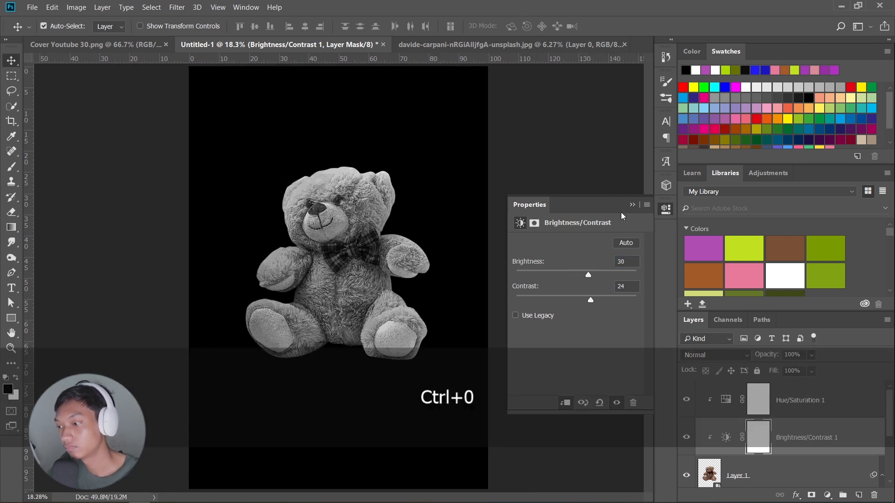
{"action": "left_click", "coordinate": [576, 223]}
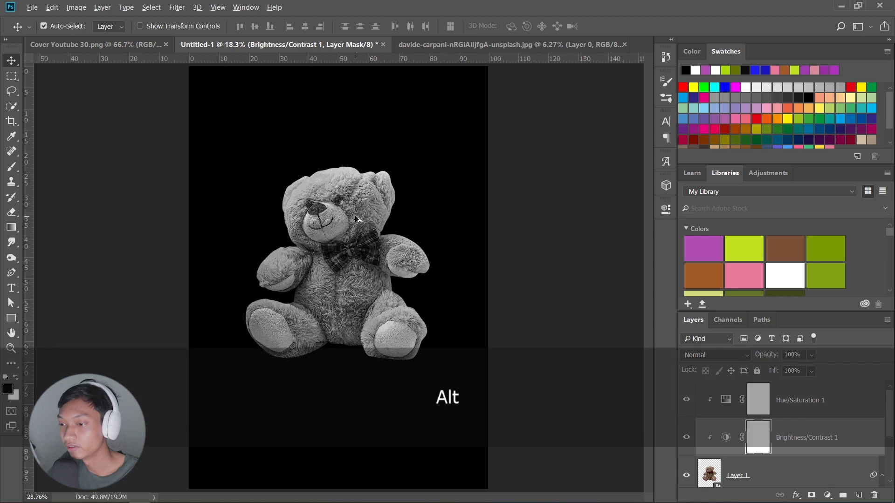
- Close the original teddy bear photo document without saving its changes
{"action": "scroll", "coordinate": [354, 216], "scroll_direction": "up", "scroll_amount": 5}
{"action": "left_click", "coordinate": [610, 44]}
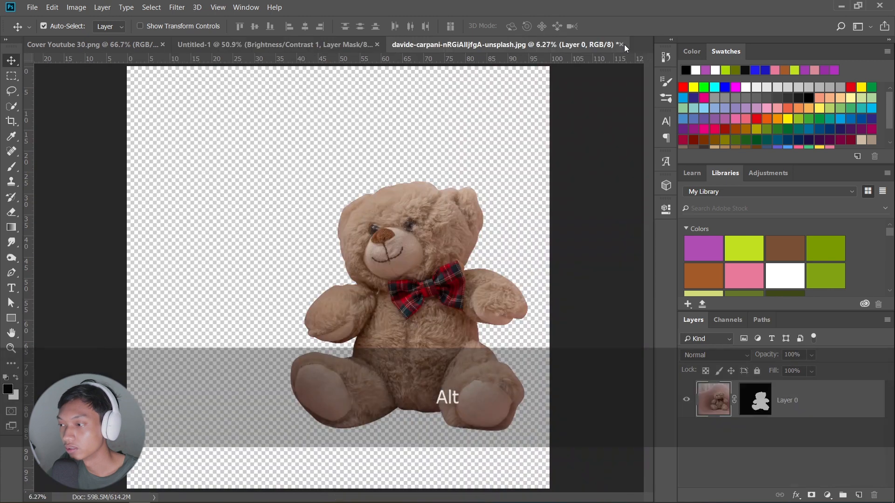
{"action": "left_click", "coordinate": [623, 44]}
{"action": "left_click", "coordinate": [466, 201]}
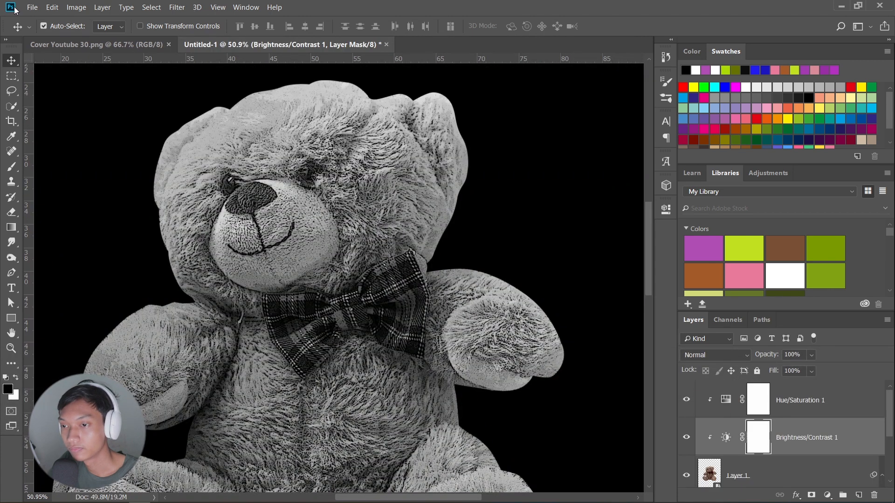
- Place the orange slices photo vino-li-pCjw_ygKCv0-unsplash into the Untitled-1 document as an embedded image
{"action": "left_click", "coordinate": [32, 7]}
{"action": "left_click", "coordinate": [70, 215]}
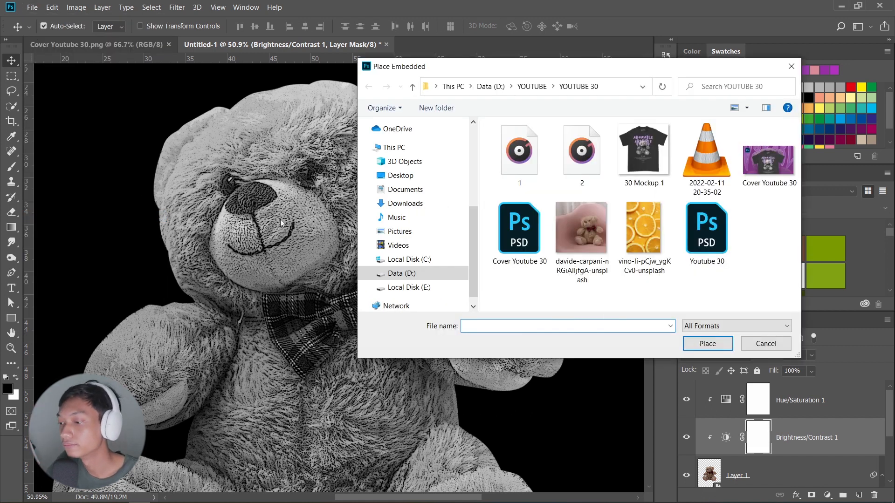
{"action": "double_click", "coordinate": [615, 245]}
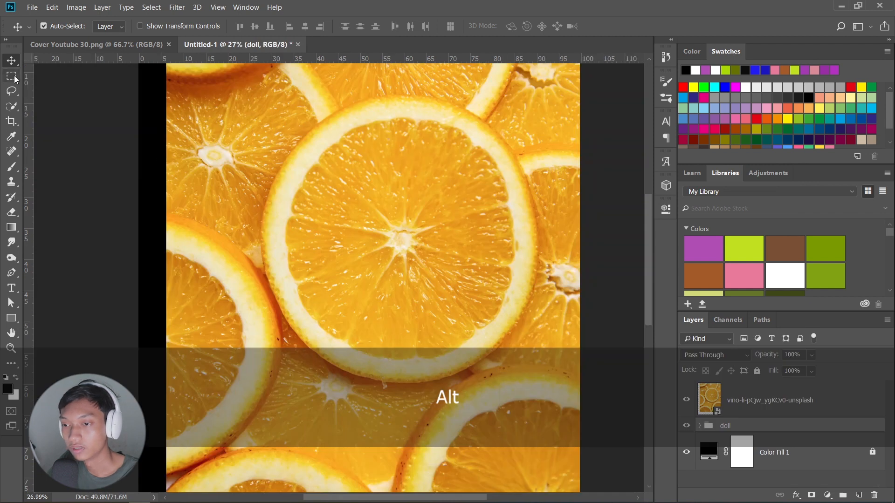
- Draw a circular selection with the Elliptical Marquee tool around the large central orange slice, out to its rind
{"action": "right_click", "coordinate": [13, 77]}
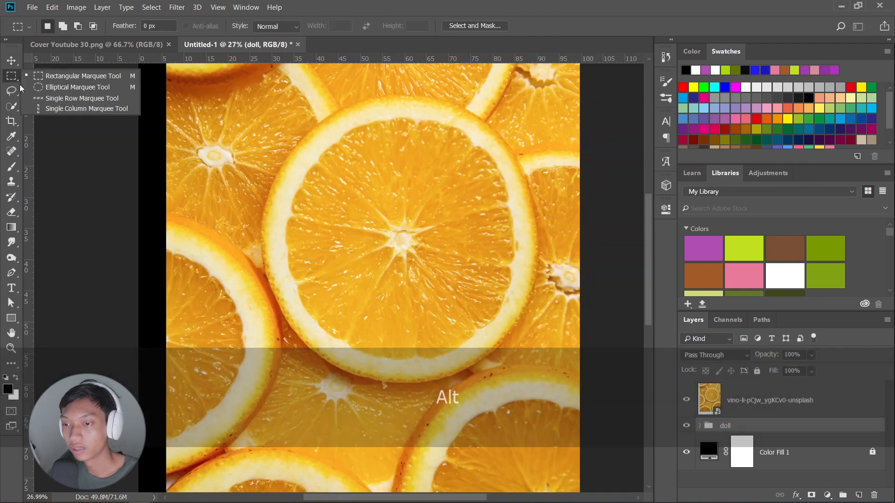
{"action": "left_click", "coordinate": [42, 86]}
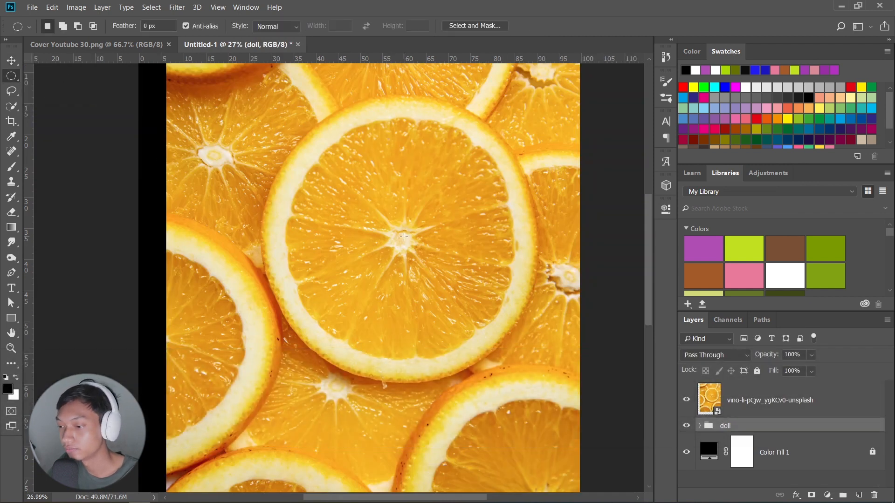
{"action": "left_click_drag", "start_coordinate": [403, 237], "coordinate": [545, 367]}
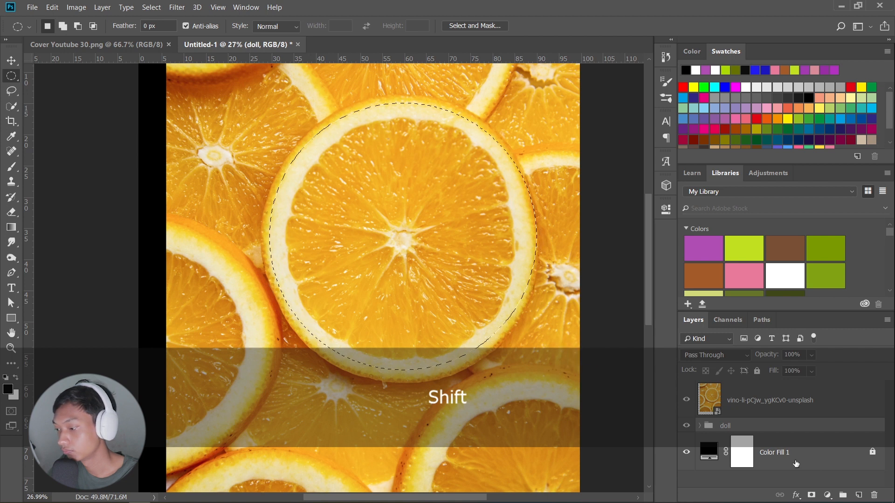
- Mask the orange photo layer to the circular selection and move the cut-out slice over the bear
{"action": "left_click", "coordinate": [757, 403]}
{"action": "left_click", "coordinate": [812, 495]}
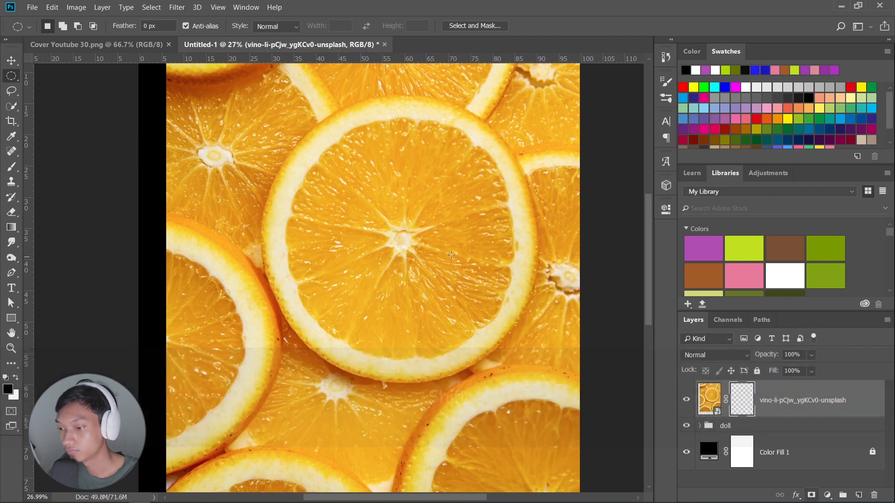
{"action": "key", "text": "v"}
{"action": "left_click_drag", "start_coordinate": [444, 196], "coordinate": [420, 214]}
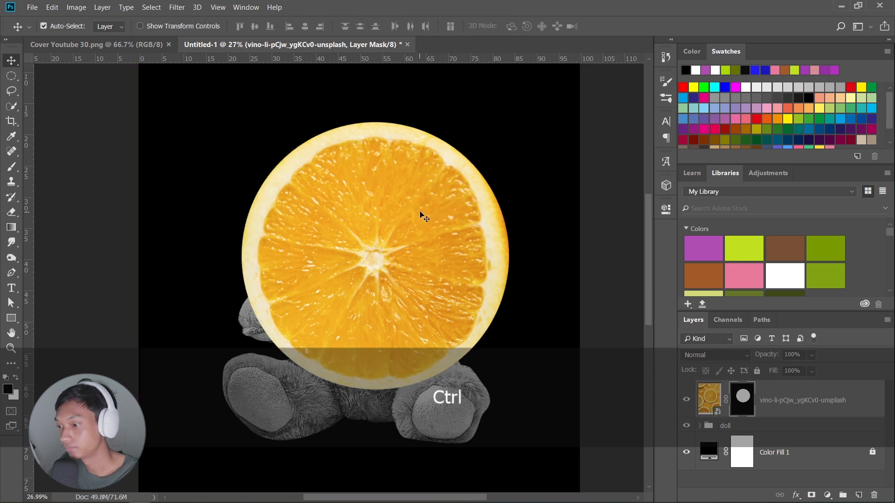
- Scale the orange slice layer down proportionally to 17.72%
{"action": "key", "text": "ctrl+t"}
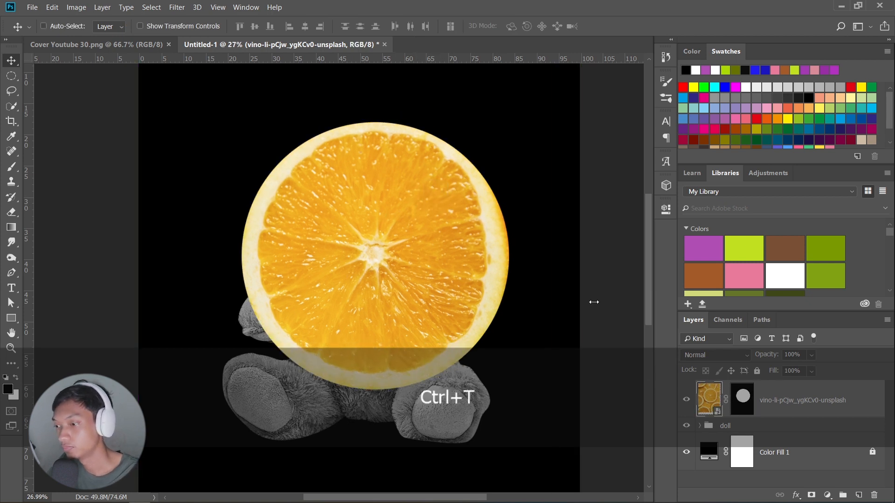
{"action": "scroll", "coordinate": [512, 103], "scroll_direction": "down", "scroll_amount": 2, "text": "alt"}
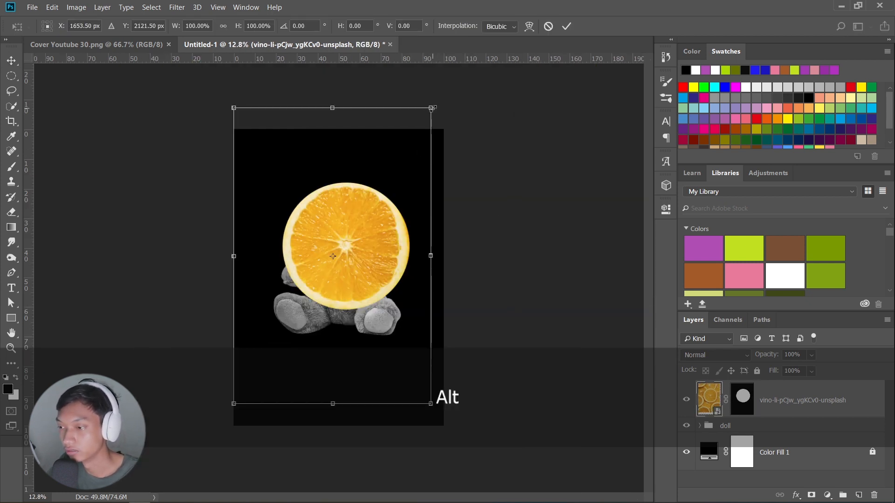
{"action": "left_click_drag", "start_coordinate": [432, 108], "coordinate": [363, 217]}
{"action": "scroll", "coordinate": [344, 230], "scroll_direction": "up", "scroll_amount": 3, "text": "alt"}
{"action": "key", "text": "Return"}
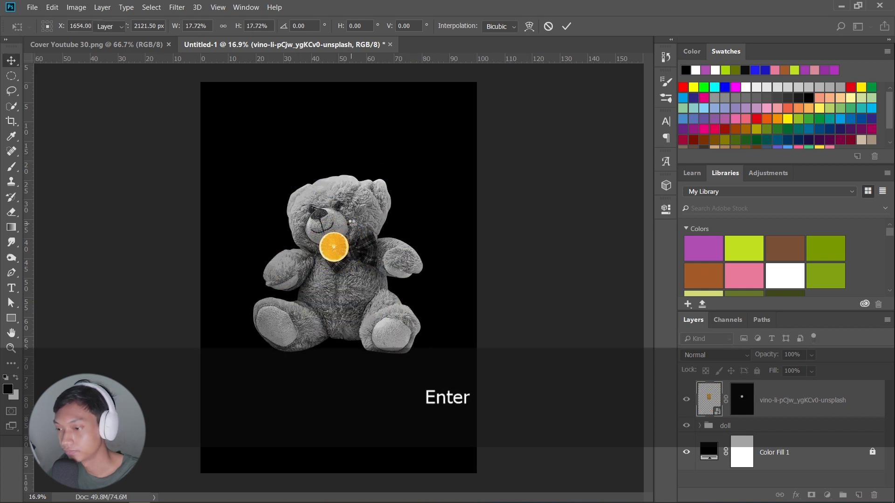
- Move the orange slice over the bear's eye beside the nose and scale it to about 90%
{"action": "scroll", "coordinate": [343, 198], "scroll_direction": "up", "scroll_amount": 10, "text": "alt"}
{"action": "left_click_drag", "start_coordinate": [322, 298], "coordinate": [391, 205]}
{"action": "left_click_drag", "start_coordinate": [362, 461], "coordinate": [394, 180]}
{"action": "key", "text": "ctrl+t"}
{"action": "left_click_drag", "start_coordinate": [528, 426], "coordinate": [511, 402]}
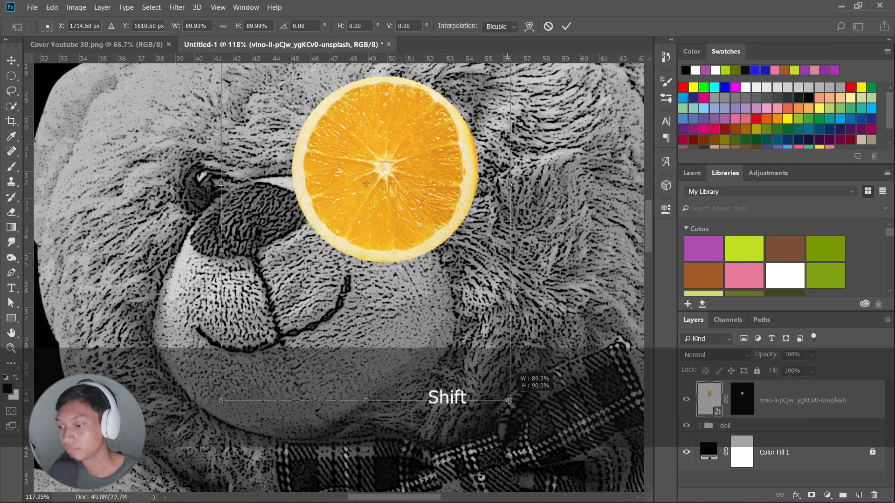
{"action": "double_click", "coordinate": [437, 132]}
- Duplicate the orange slice layer, place the copy over the bear's other eye, and fine-tune both positions
{"action": "scroll", "coordinate": [406, 205], "scroll_direction": "up", "scroll_amount": 3}
{"action": "key", "text": "ctrl+j"}
{"action": "left_click_drag", "start_coordinate": [381, 273], "coordinate": [166, 326]}
{"action": "scroll", "coordinate": [314, 242], "scroll_direction": "down", "scroll_amount": 12, "text": "alt"}
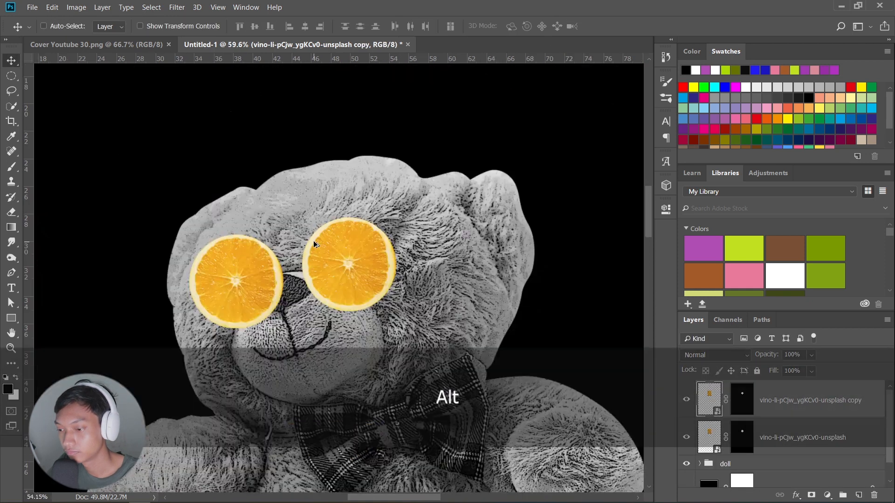
{"action": "left_click_drag", "start_coordinate": [314, 243], "coordinate": [352, 154]}
{"action": "left_click_drag", "start_coordinate": [373, 149], "coordinate": [367, 149]}
{"action": "left_click_drag", "start_coordinate": [294, 191], "coordinate": [293, 192]}
- Lower the opacity of both orange slice layers to 47%
{"action": "scroll", "coordinate": [359, 196], "scroll_direction": "up", "scroll_amount": 10, "text": "alt"}
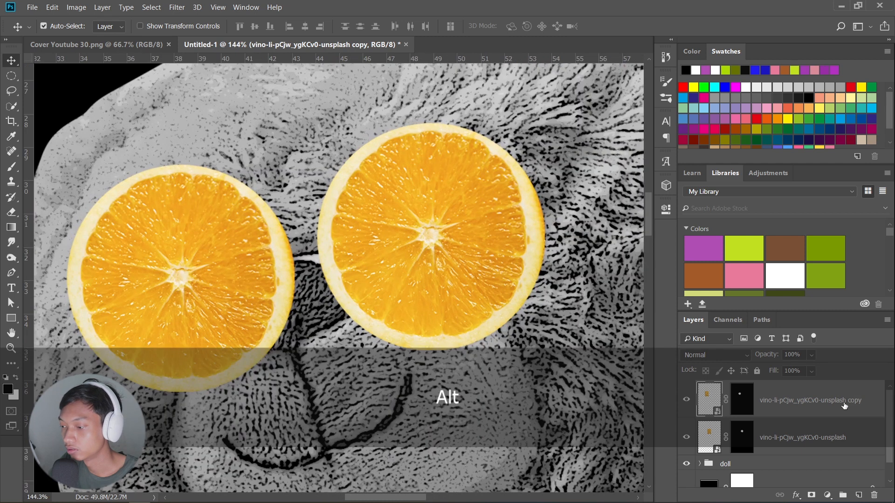
{"action": "left_click", "coordinate": [821, 437], "text": "shift"}
{"action": "left_click_drag", "start_coordinate": [812, 355], "coordinate": [796, 371]}
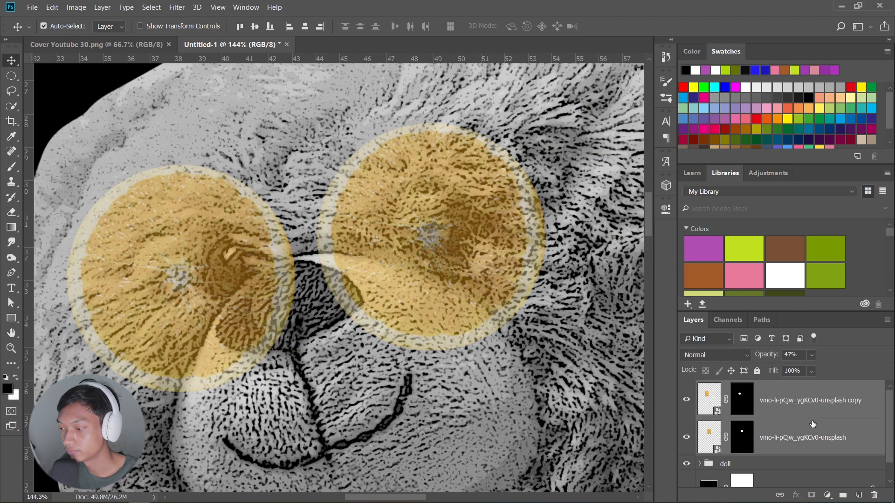
{"action": "left_click", "coordinate": [812, 424]}
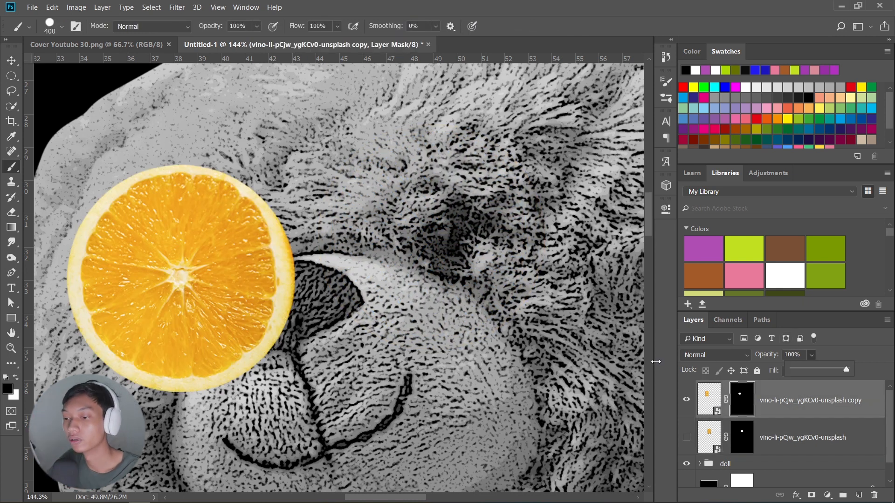
- Reduce the Brush tool's size to 90 for painting on the layer mask of the orange slice copy
{"action": "scroll", "coordinate": [300, 368], "scroll_direction": "up", "scroll_amount": 4}
{"action": "left_click_drag", "start_coordinate": [321, 290], "coordinate": [525, 299]}
{"action": "key", "text": "v"}
{"action": "left_click_drag", "start_coordinate": [418, 237], "coordinate": [458, 248]}
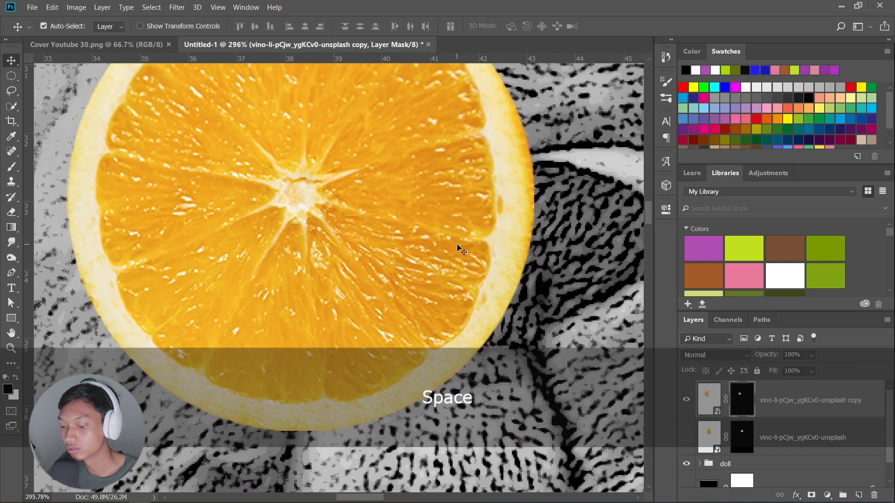
{"action": "key", "text": "b"}
{"action": "key", "text": "bracketleft"}
{"action": "key", "text": "bracketleft"}
{"action": "key", "text": "bracketleft"}
{"action": "key", "text": "bracketleft"}
{"action": "key", "text": "bracketleft"}
{"action": "key", "text": "bracketleft"}
{"action": "key", "text": "bracketleft"}
{"action": "key", "text": "bracketleft"}
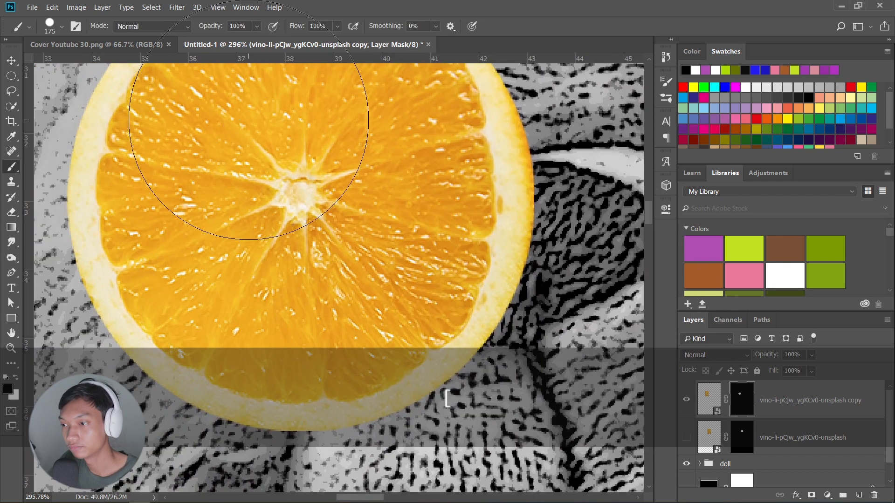
- Set the slice copy's opacity to 52% and paint black on its mask where it covers the nose and muzzle
{"action": "mouse_move", "coordinate": [504, 265]}
{"action": "left_mouse_down"}
{"action": "mouse_move", "coordinate": [293, 432]}
{"action": "mouse_move", "coordinate": [420, 266]}
{"action": "mouse_move", "coordinate": [509, 179]}
{"action": "mouse_move", "coordinate": [524, 184]}
{"action": "left_mouse_up"}
{"action": "key", "text": "ctrl+alt+z"}
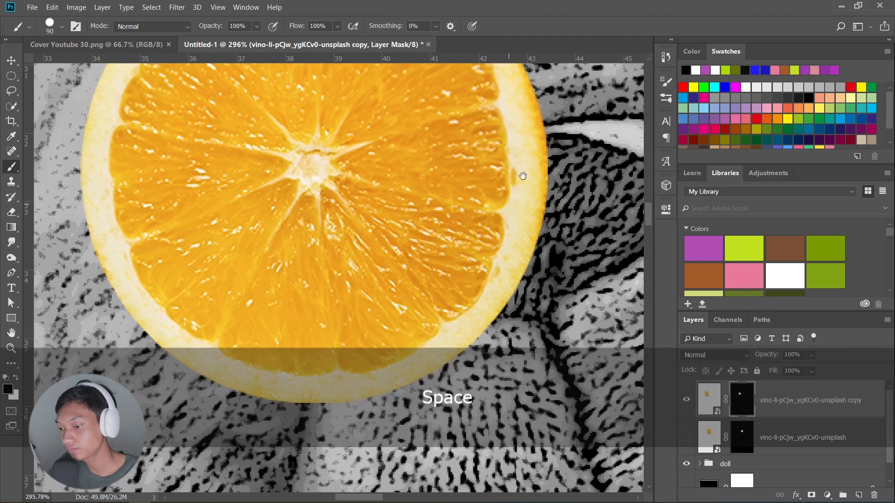
{"action": "left_click_drag", "start_coordinate": [807, 369], "coordinate": [797, 370]}
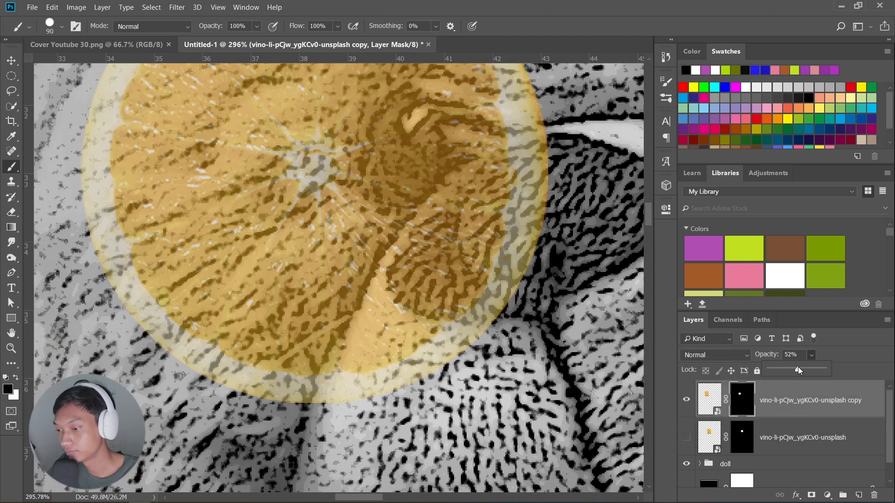
{"action": "mouse_move", "coordinate": [394, 369]}
{"action": "left_mouse_down"}
{"action": "mouse_move", "coordinate": [413, 349]}
{"action": "mouse_move", "coordinate": [438, 284]}
{"action": "mouse_move", "coordinate": [513, 208]}
{"action": "left_mouse_up"}
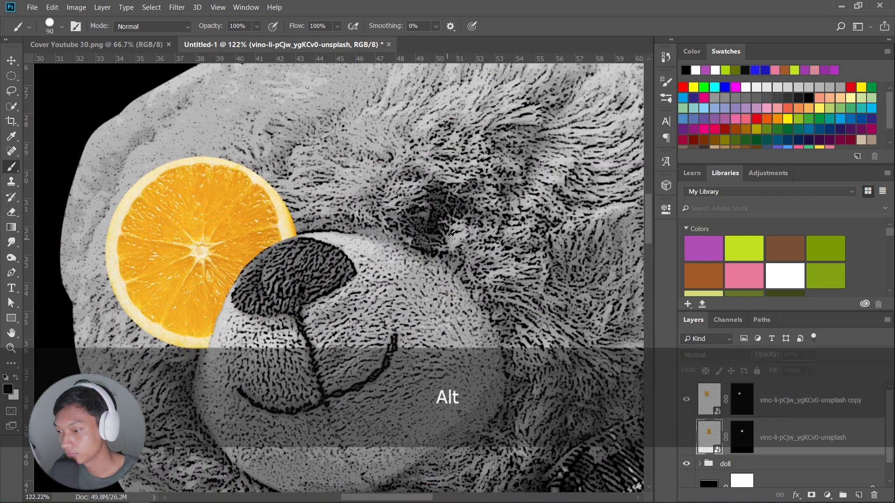
- Mask out the original orange slice where it overlaps the muzzle and set its opacity to 100%
{"action": "scroll", "coordinate": [180, 296], "scroll_direction": "up", "scroll_amount": 5}
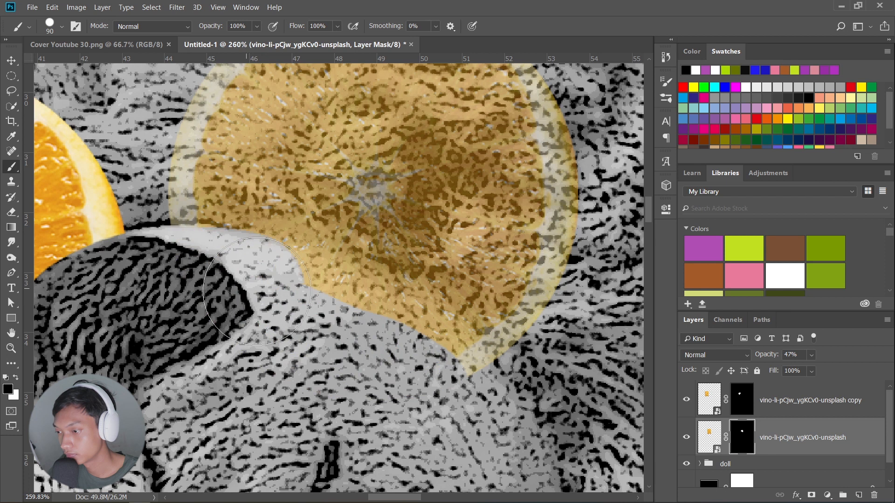
{"action": "scroll", "coordinate": [302, 305], "scroll_direction": "down", "scroll_amount": 3}
{"action": "key", "text": "v"}
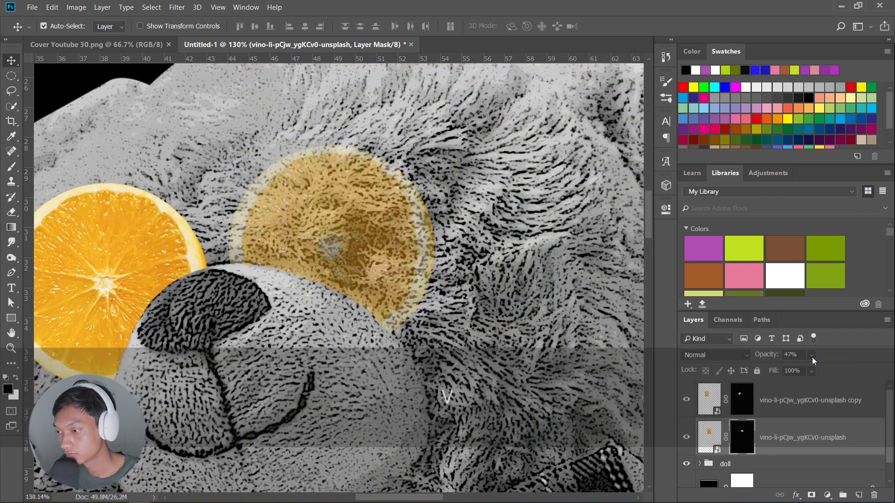
{"action": "left_click", "coordinate": [811, 356]}
{"action": "left_click_drag", "start_coordinate": [819, 370], "coordinate": [857, 375]}
- Apply the Poster Edges filter to both orange slice layers with edge thickness 2, edge intensity 1 and posterization 3
{"action": "left_click", "coordinate": [798, 397]}
{"action": "key", "text": "alt+bracketright"}
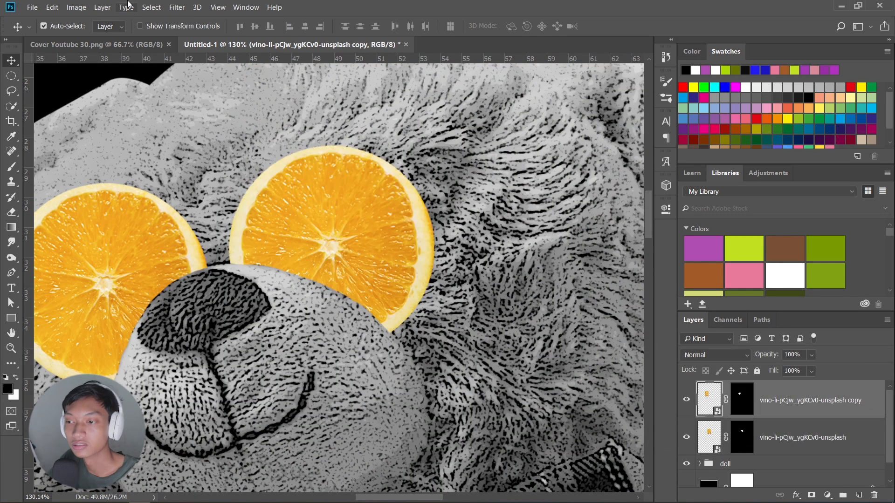
{"action": "left_click", "coordinate": [177, 7]}
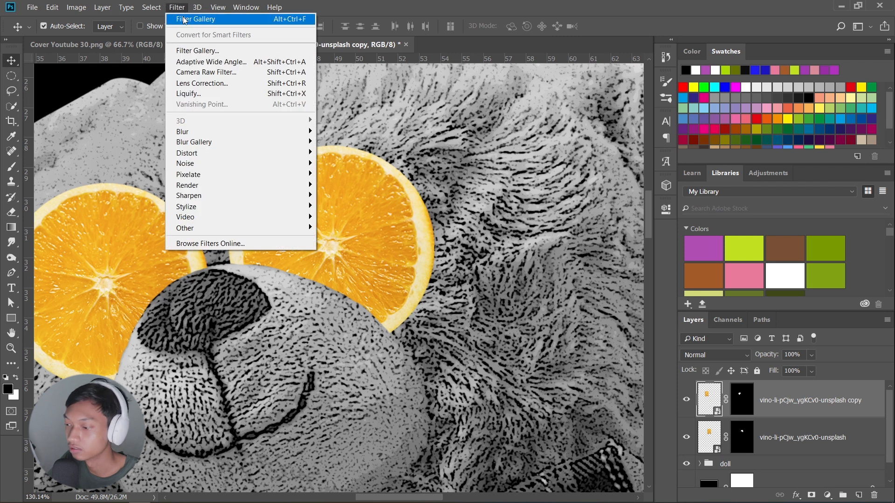
{"action": "left_click", "coordinate": [185, 20]}
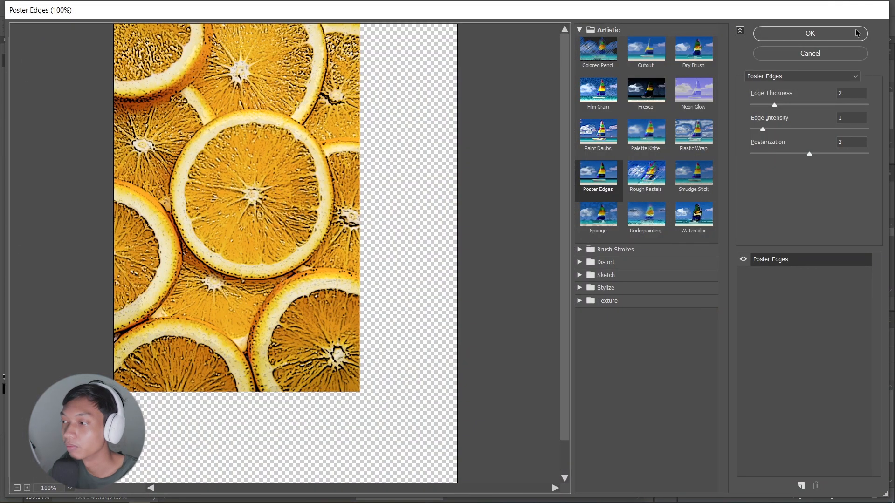
{"action": "left_click", "coordinate": [856, 33]}
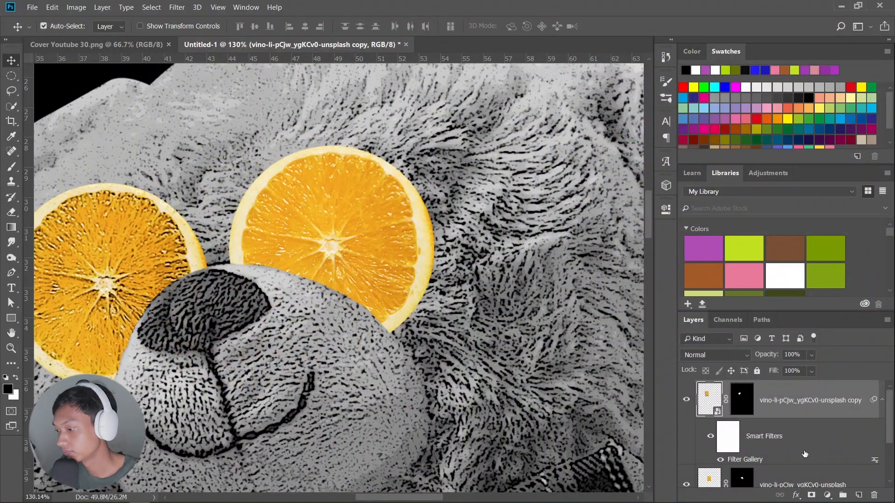
{"action": "double_click", "coordinate": [805, 455]}
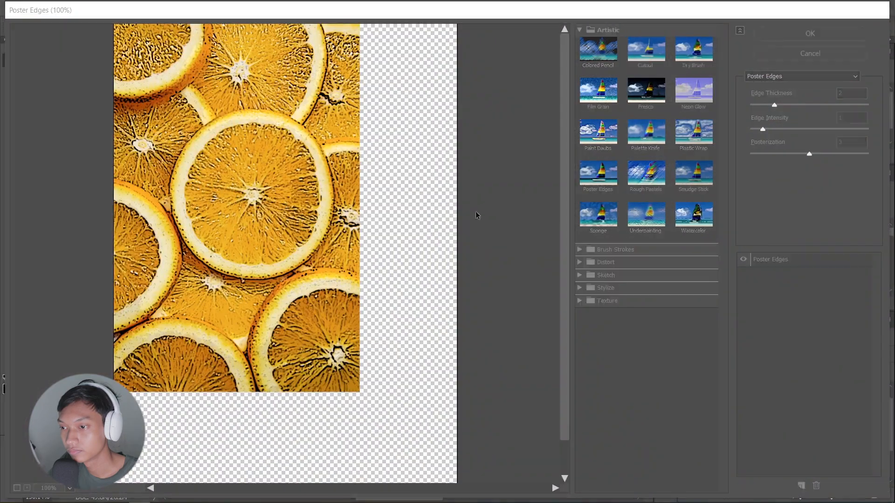
{"action": "key", "text": "space"}
- Add a Color Lookup adjustment clipped to the original orange slice layer, using the 2Strip.look 3DLUT file
{"action": "left_click", "coordinate": [828, 496]}
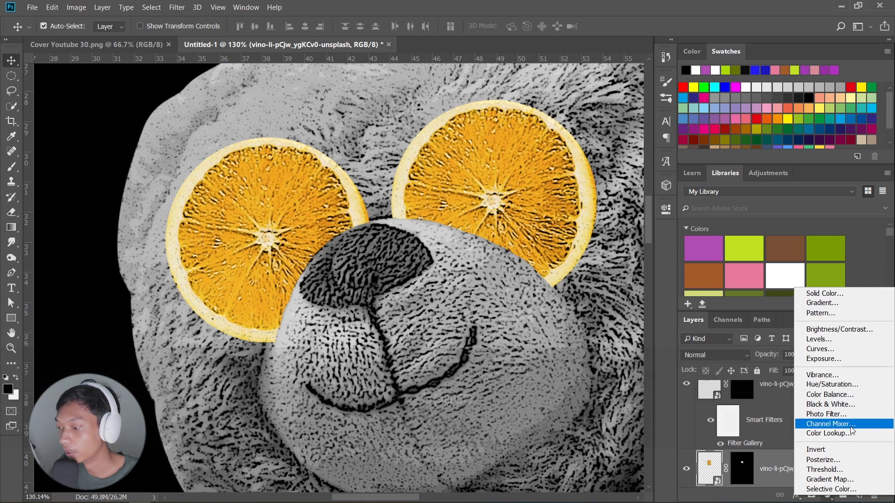
{"action": "left_click", "coordinate": [850, 433]}
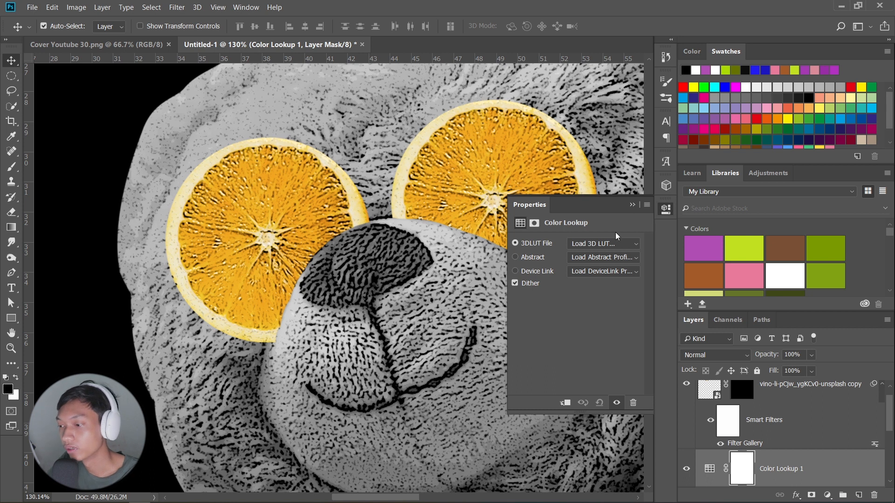
{"action": "left_click", "coordinate": [594, 245]}
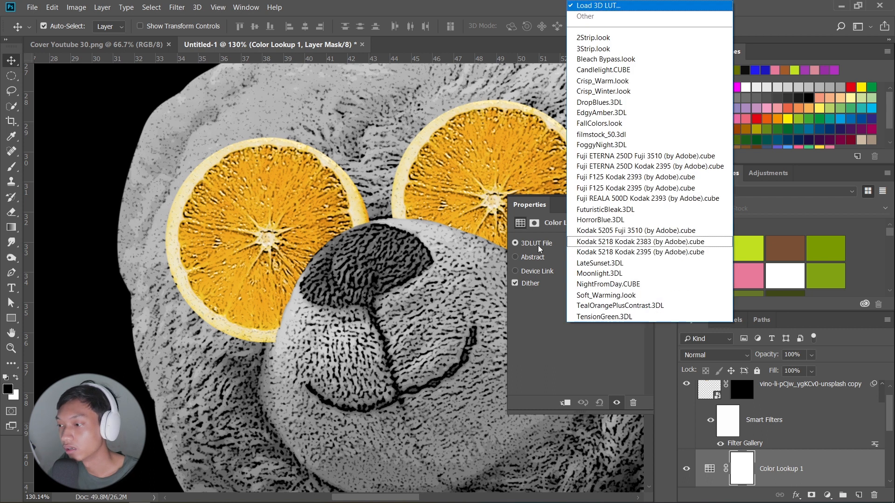
{"action": "left_click", "coordinate": [625, 41]}
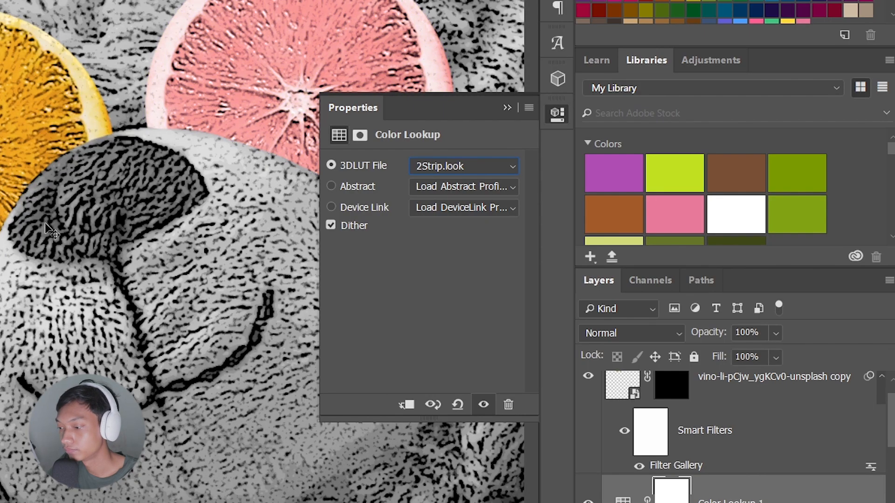
- Duplicate the Color Lookup adjustment above the orange slice copy and clip it to that layer
{"action": "scroll", "coordinate": [731, 426], "scroll_direction": "up", "scroll_amount": 1}
{"action": "left_click_drag", "start_coordinate": [755, 499], "coordinate": [748, 375]}
{"action": "scroll", "coordinate": [742, 438], "scroll_direction": "down", "scroll_amount": 1}
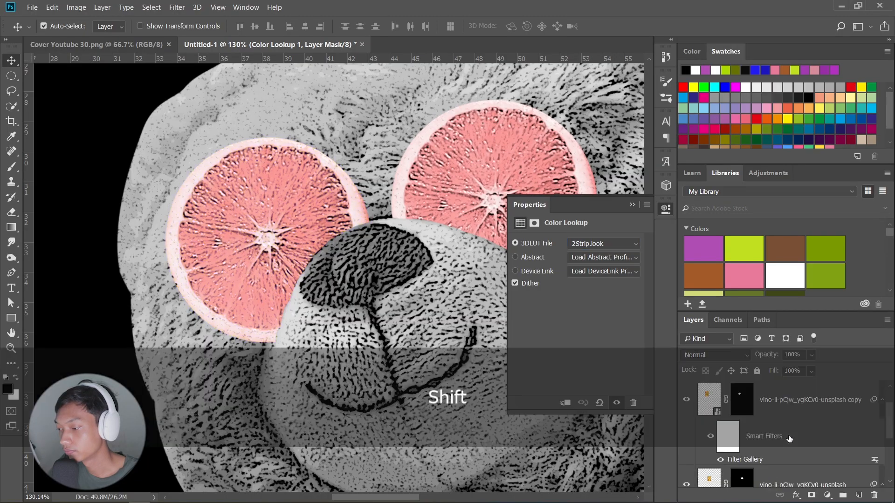
- Group both slice layers with their Color Lookup adjustments and name the group "eyes"
{"action": "left_click", "coordinate": [743, 389], "text": "shift"}
{"action": "scroll", "coordinate": [730, 434], "scroll_direction": "down", "scroll_amount": 2}
{"action": "left_click", "coordinate": [780, 423], "text": "ctrl"}
{"action": "key", "text": "ctrl+g"}
{"action": "double_click", "coordinate": [734, 388]}
{"action": "type", "text": "eyes"}
{"action": "key", "text": "Right"}
{"action": "key", "text": "Return"}
{"action": "left_click", "coordinate": [633, 205]}
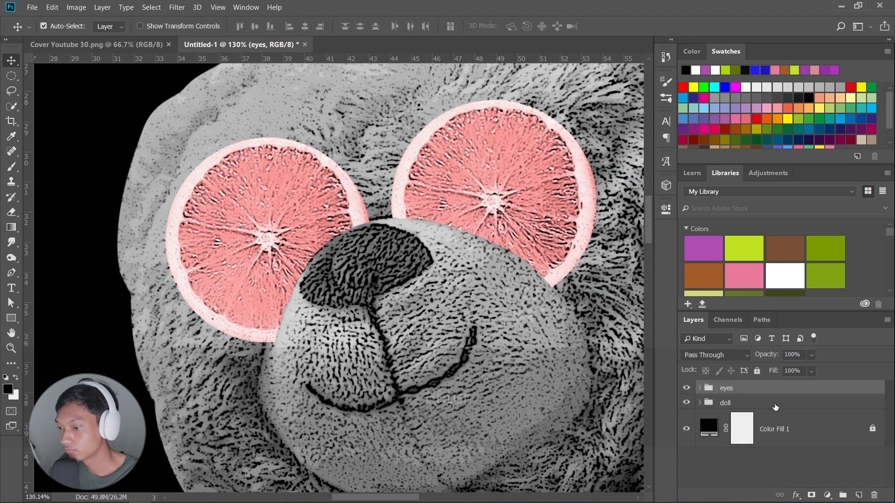
- Check the citrus eyes on the bear, and examine the white doodles on the bear's face, body and feet in Cover Youtube 30.png
{"action": "key", "text": "ctrl+0"}
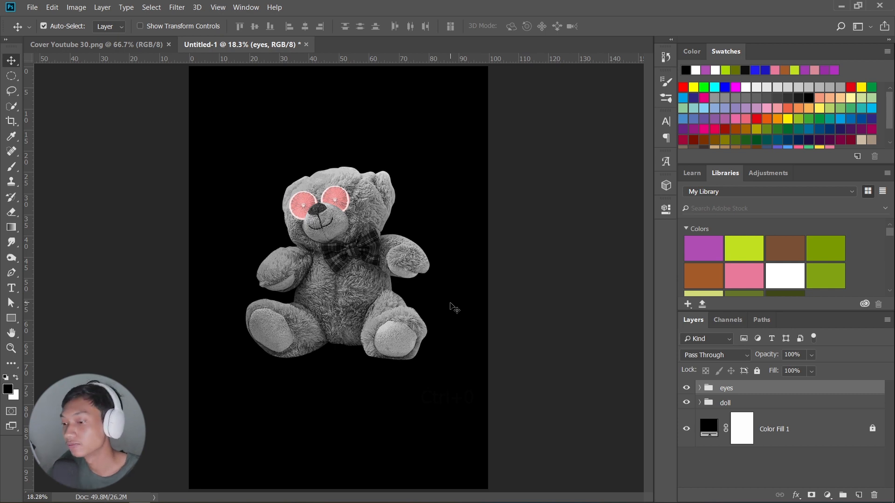
{"action": "scroll", "coordinate": [487, 220], "scroll_direction": "up", "scroll_amount": 5}
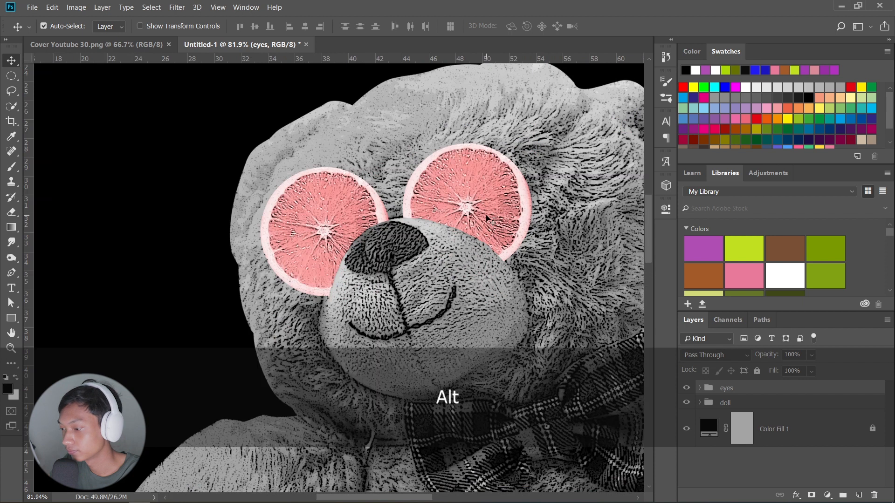
{"action": "left_click", "coordinate": [521, 258]}
{"action": "scroll", "coordinate": [532, 289], "scroll_direction": "down", "scroll_amount": 2}
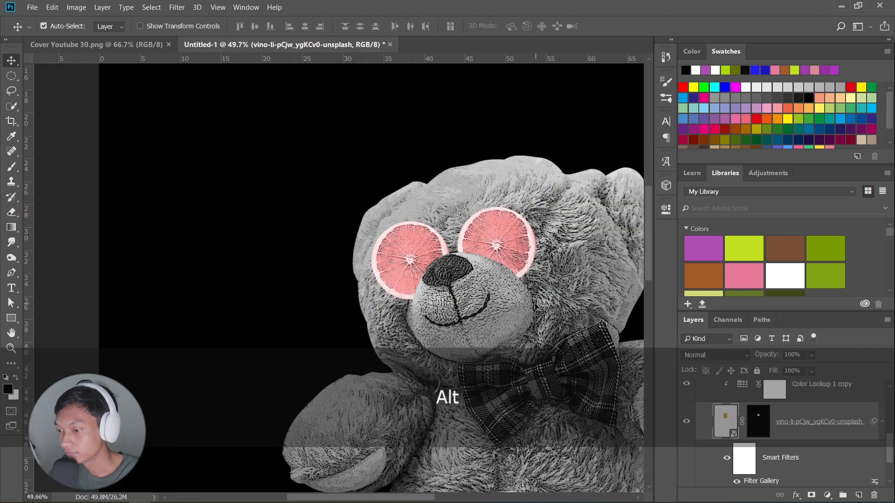
{"action": "left_click_drag", "start_coordinate": [511, 296], "coordinate": [406, 340]}
{"action": "scroll", "coordinate": [406, 295], "scroll_direction": "up", "scroll_amount": 2}
{"action": "left_click_drag", "start_coordinate": [379, 303], "coordinate": [389, 107]}
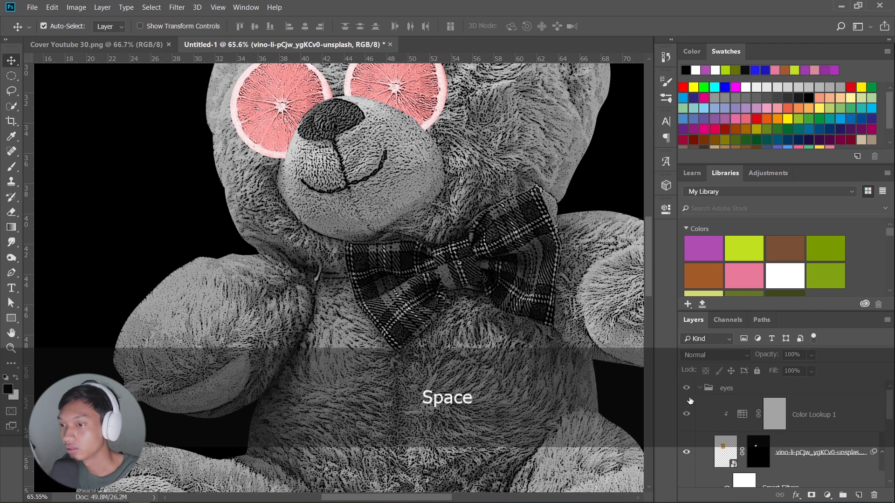
{"action": "left_click", "coordinate": [94, 44]}
{"action": "scroll", "coordinate": [420, 338], "scroll_direction": "up", "scroll_amount": 6}
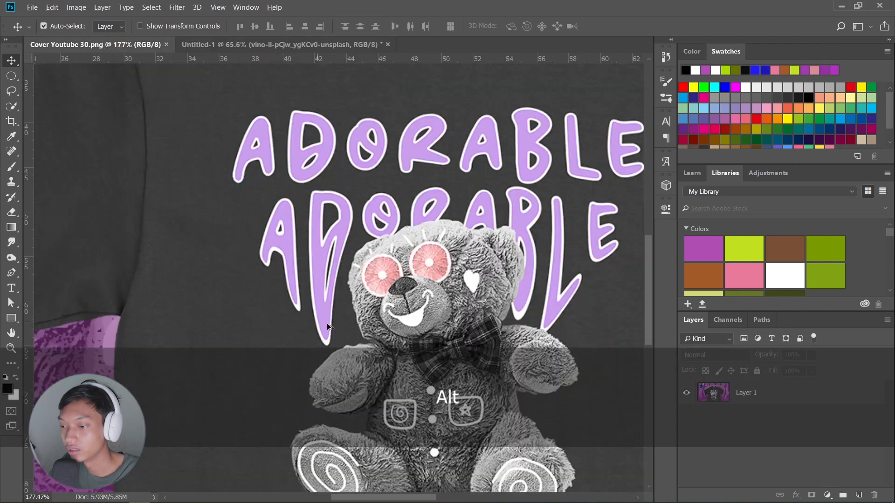
{"action": "left_click_drag", "start_coordinate": [420, 338], "coordinate": [268, 193]}
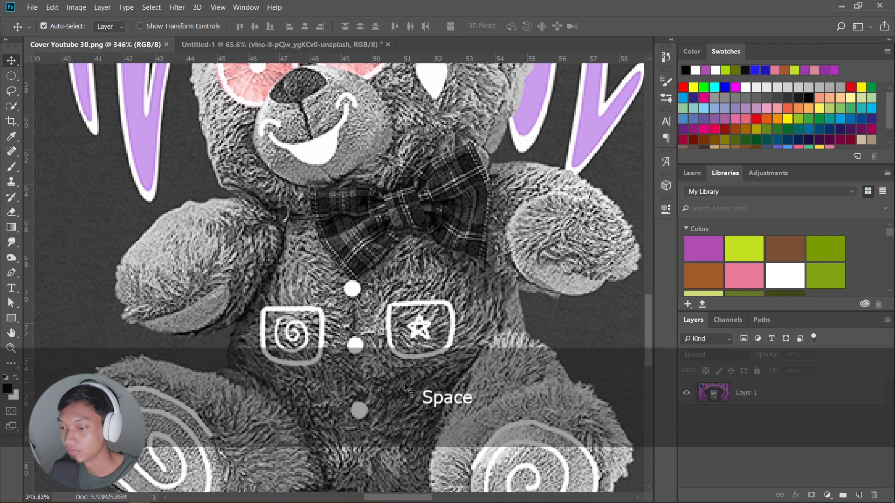
{"action": "left_click_drag", "start_coordinate": [406, 388], "coordinate": [425, 278]}
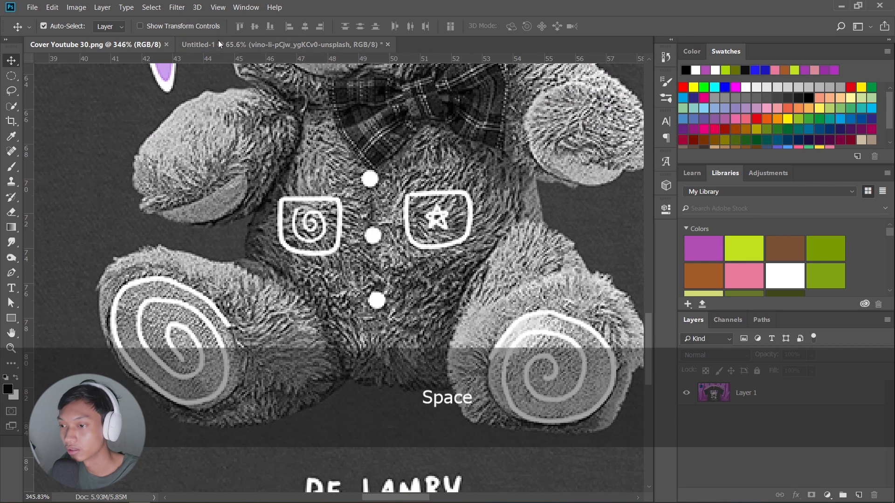
- Add a new empty layer above the "eyes" group in the Untitled-1 document
{"action": "left_click", "coordinate": [219, 44]}
{"action": "key", "text": "ctrl+0"}
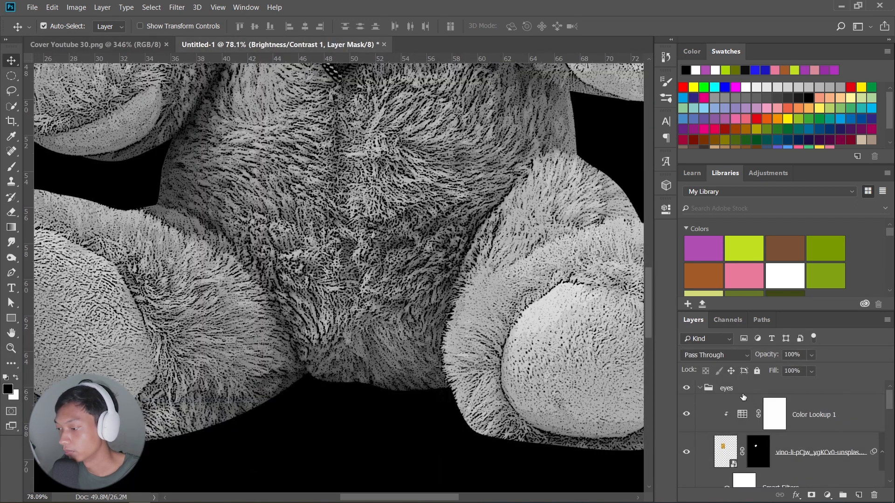
{"action": "left_click", "coordinate": [743, 391]}
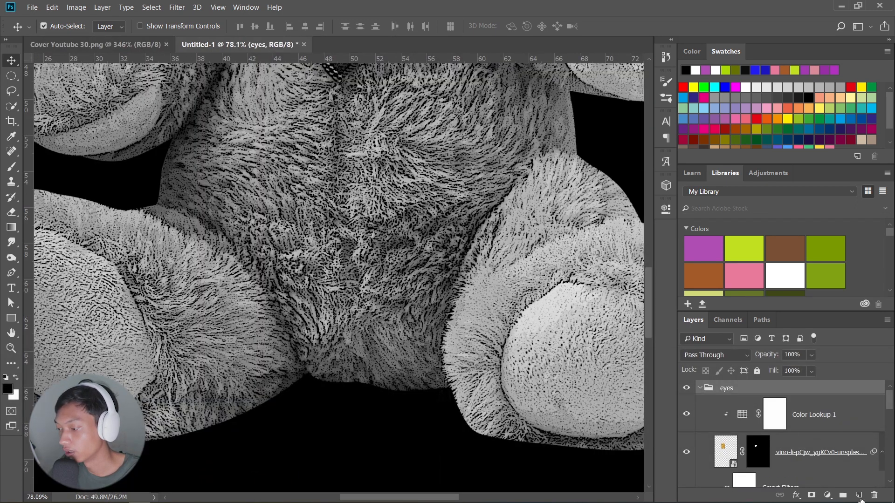
{"action": "left_click", "coordinate": [859, 495]}
{"action": "left_click_drag", "start_coordinate": [761, 414], "coordinate": [741, 380]}
- Collapse the "eyes" and "doll" groups, and color-label "doll" orange and "eyes" blue
{"action": "left_click", "coordinate": [700, 426]}
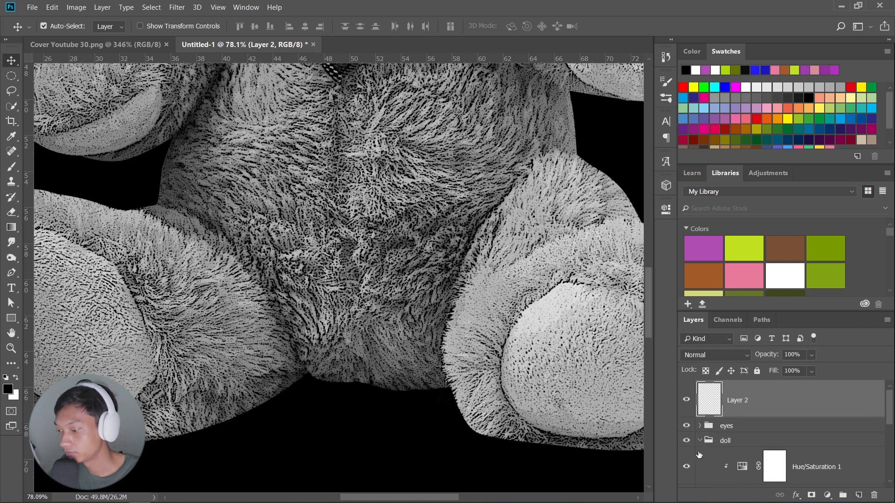
{"action": "right_click", "coordinate": [689, 442]}
{"action": "left_click", "coordinate": [721, 390]}
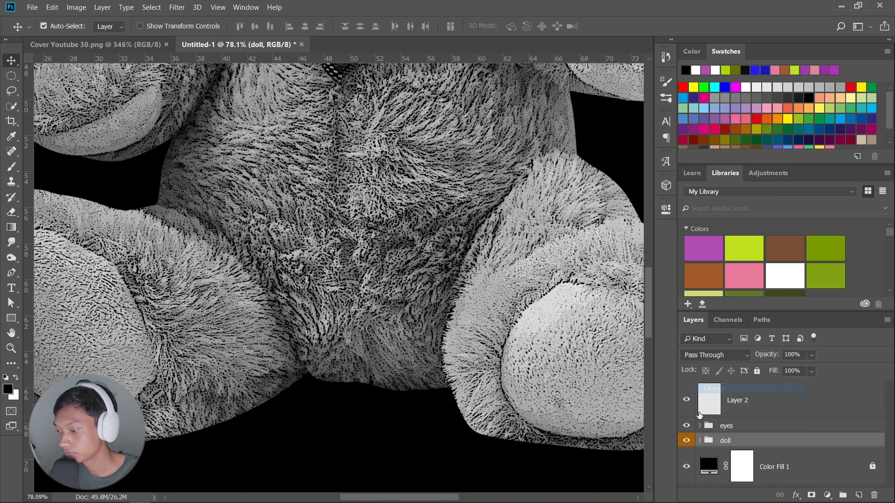
{"action": "right_click", "coordinate": [692, 427]}
{"action": "left_click", "coordinate": [720, 469]}
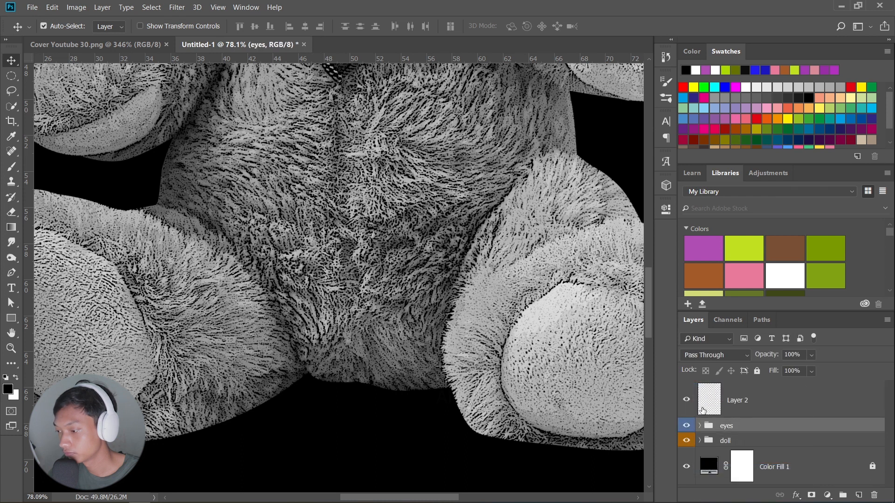
- Rename the new empty layer as "brush"
{"action": "left_click", "coordinate": [766, 408]}
{"action": "key", "text": "space"}
{"action": "left_click_drag", "start_coordinate": [133, 215], "coordinate": [237, 245]}
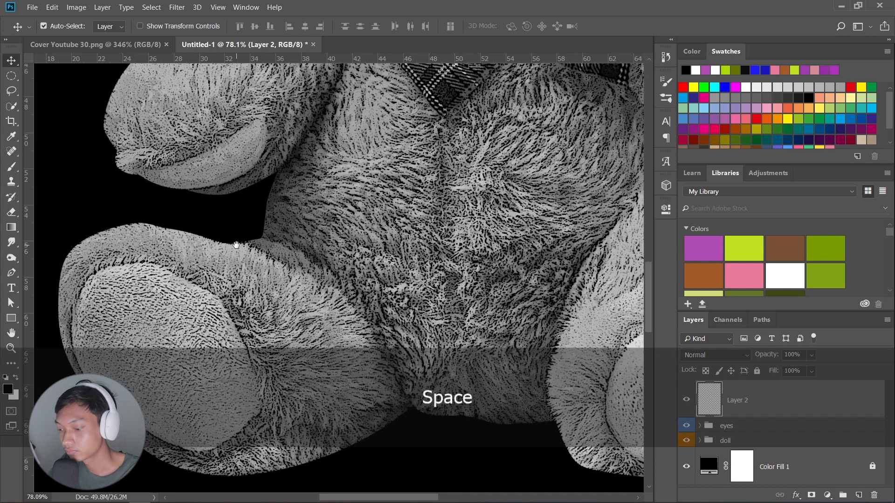
{"action": "double_click", "coordinate": [737, 402]}
{"action": "type", "text": "br"}
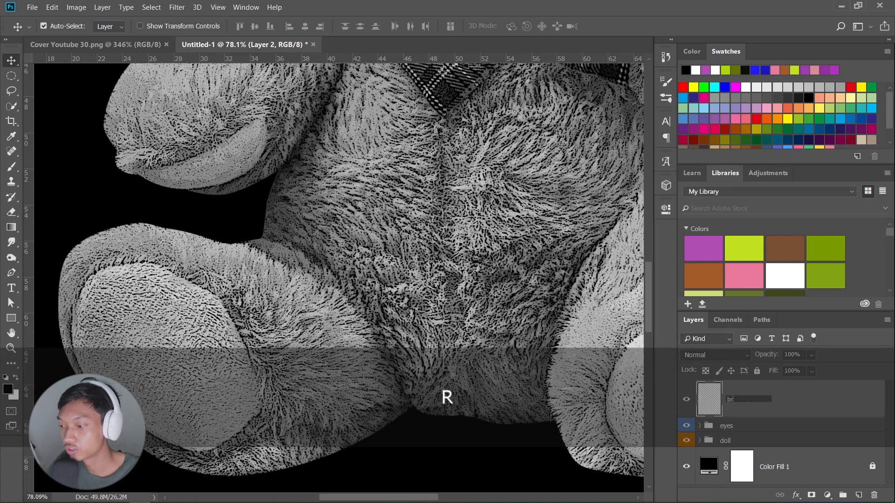
{"action": "type", "text": "ush"}
{"action": "key", "text": "Return"}
- Activate the Brush tool and set its smoothing to 25%
{"action": "key", "text": "b"}
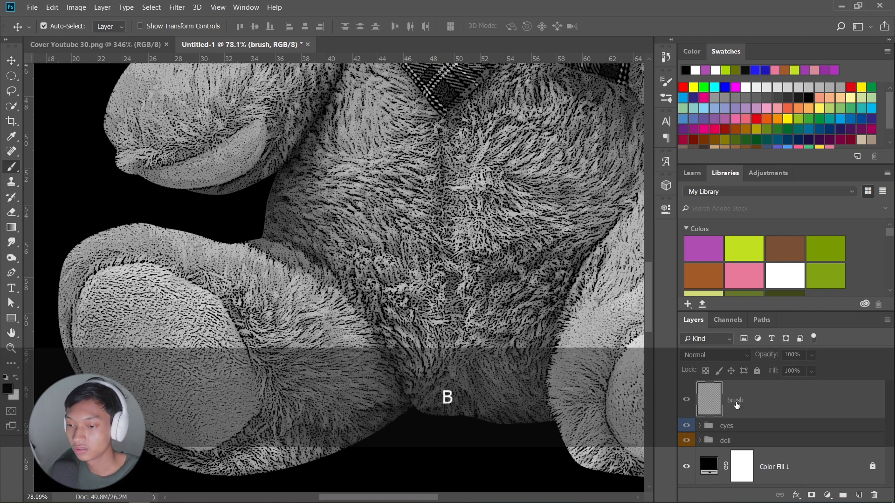
{"action": "left_click", "coordinate": [61, 27]}
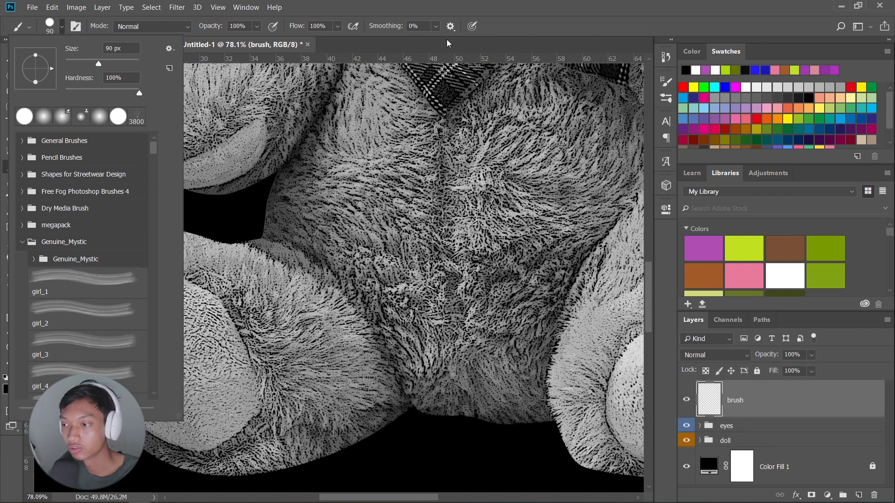
{"action": "left_click", "coordinate": [429, 28]}
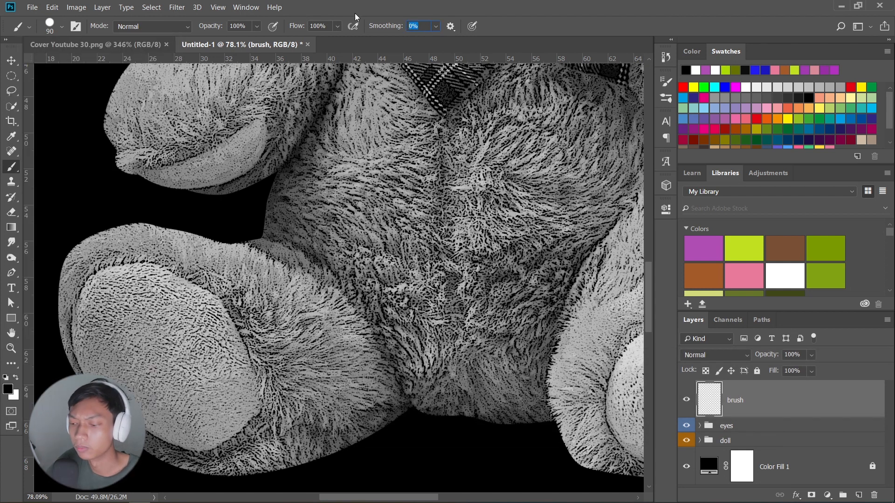
{"action": "type", "text": "25"}
{"action": "key", "text": "Return"}
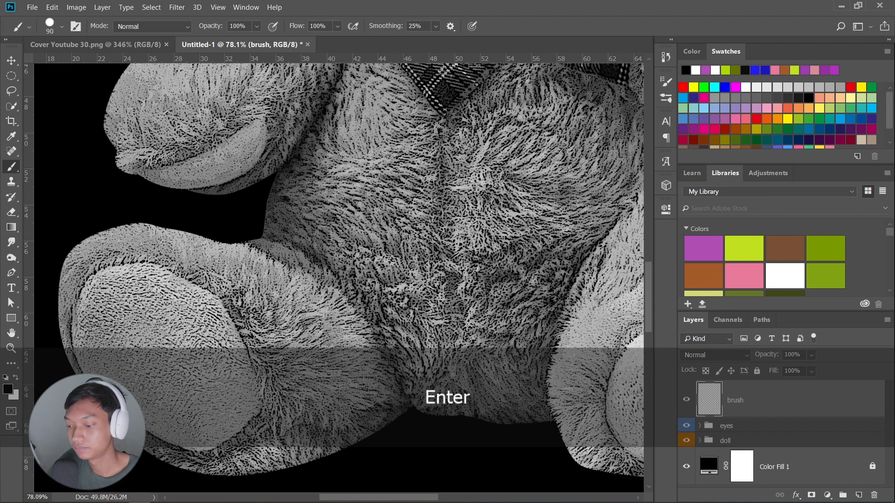
- Switch the foreground color to white, reduce the brush to 35 px and undo the test strokes on the belly
{"action": "key", "text": "bracketleft"}
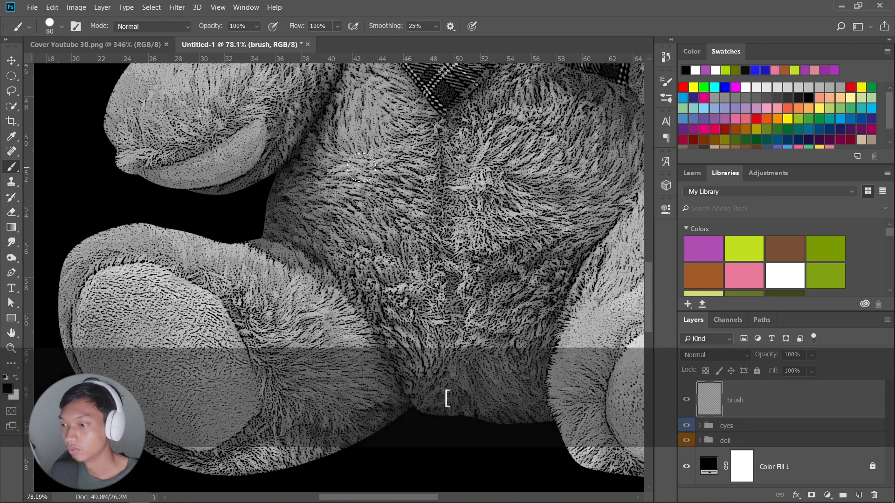
{"action": "left_click_drag", "start_coordinate": [458, 203], "coordinate": [270, 270]}
{"action": "key", "text": "ctrl+z"}
{"action": "key", "text": "x"}
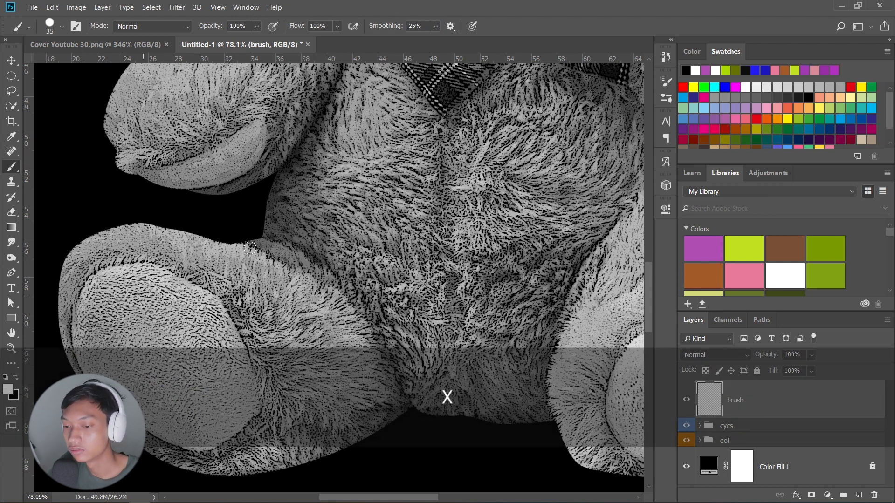
{"action": "mouse_move", "coordinate": [379, 171]}
{"action": "left_mouse_down"}
{"action": "mouse_move", "coordinate": [310, 309]}
{"action": "mouse_move", "coordinate": [427, 219]}
{"action": "left_mouse_up"}
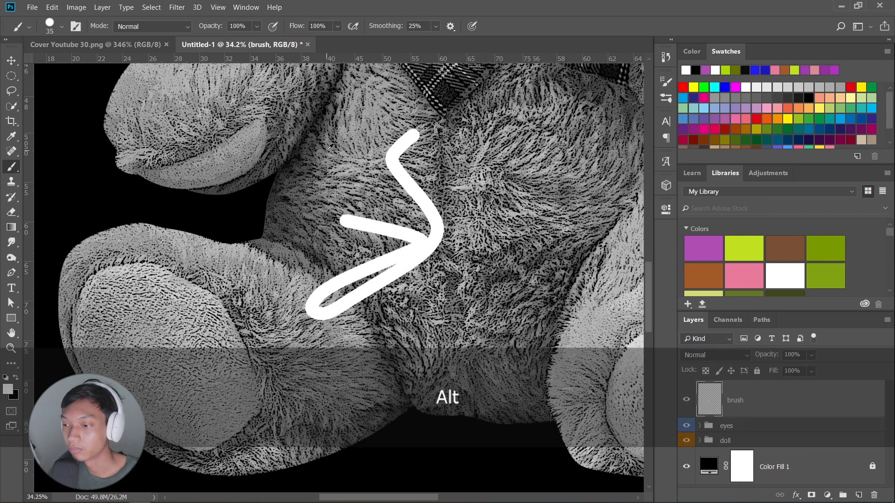
{"action": "scroll", "coordinate": [380, 185], "scroll_direction": "down", "scroll_amount": 4}
{"action": "left_click_drag", "start_coordinate": [379, 185], "coordinate": [348, 318]}
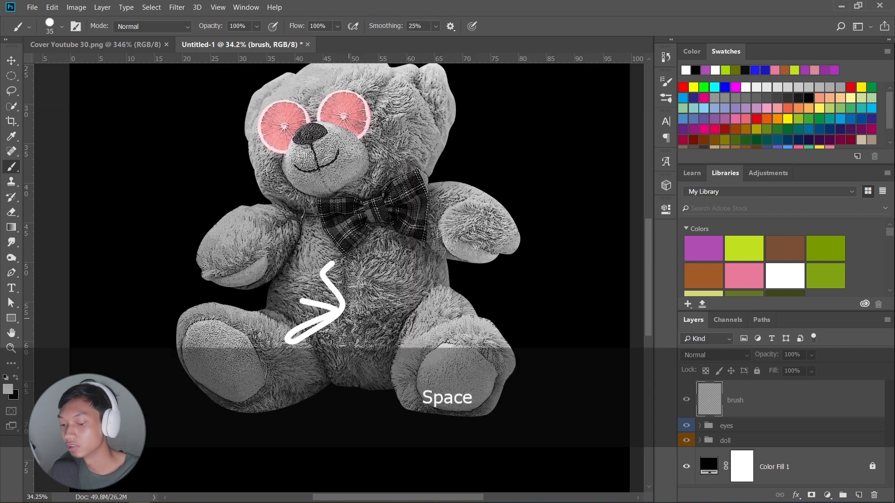
{"action": "key", "text": "ctrl+alt+z"}
- Reduce the brush size to 15 px, trying it with strokes on the belly and leg and undoing them
{"action": "key", "text": "bracketleft"}
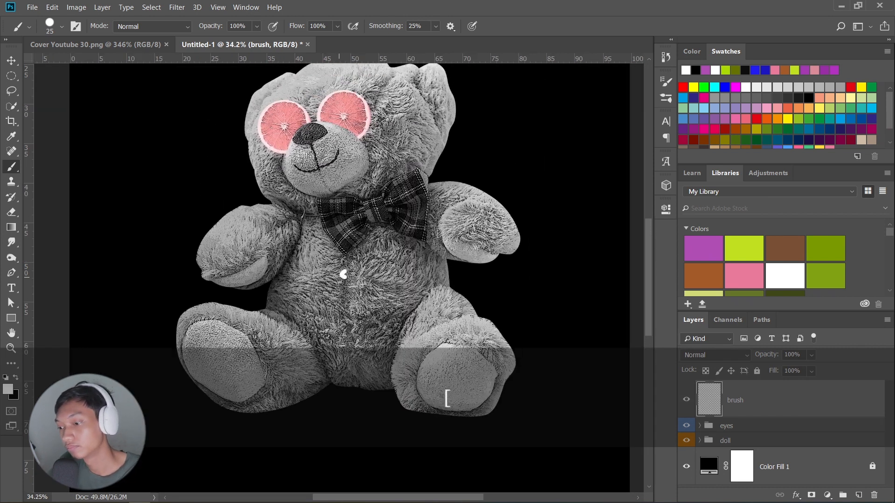
{"action": "key", "text": "ctrl+z"}
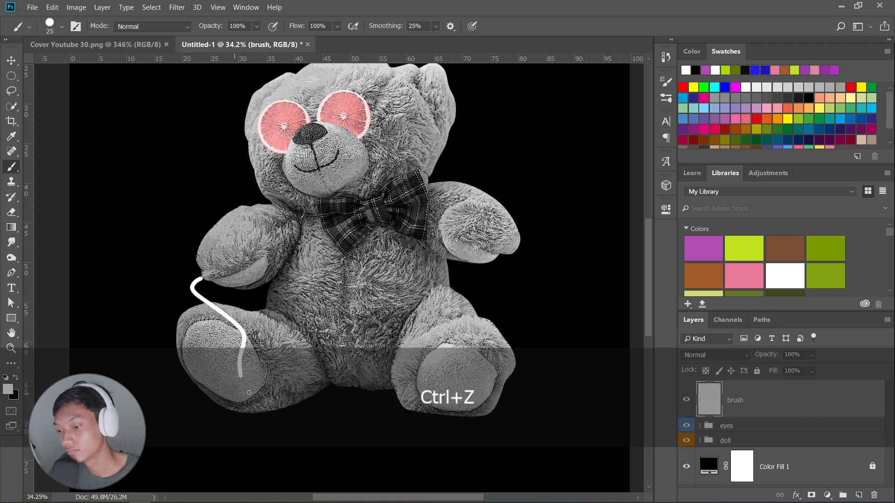
{"action": "key", "text": "ctrl+z"}
{"action": "key", "text": "bracketleft"}
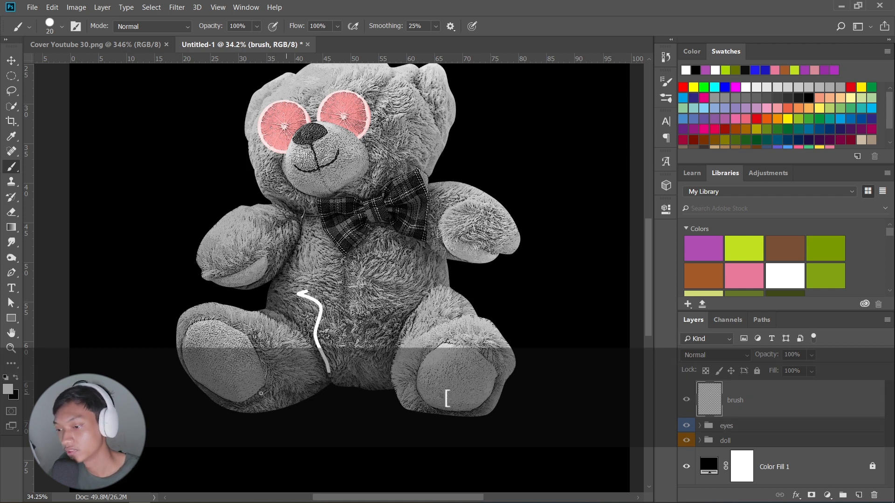
{"action": "scroll", "coordinate": [261, 394], "scroll_direction": "up", "scroll_amount": 5}
{"action": "key", "text": "ctrl+z"}
{"action": "key", "text": "bracketleft"}
{"action": "left_click_drag", "start_coordinate": [386, 190], "coordinate": [380, 301]}
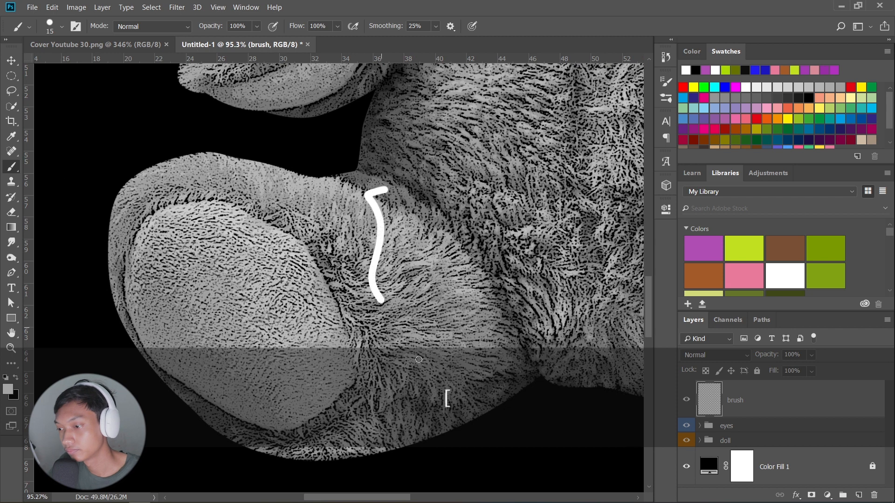
{"action": "key", "text": "ctrl+z"}
- Paint a white spiral on the sole of the bear's foot at the image's left with the 15 px brush
{"action": "scroll", "coordinate": [288, 257], "scroll_direction": "up", "scroll_amount": 3}
{"action": "left_click_drag", "start_coordinate": [289, 256], "coordinate": [320, 207]}
{"action": "mouse_move", "coordinate": [392, 261]}
{"action": "left_mouse_down"}
{"action": "mouse_move", "coordinate": [288, 145]}
{"action": "mouse_move", "coordinate": [163, 125]}
{"action": "mouse_move", "coordinate": [79, 184]}
{"action": "mouse_move", "coordinate": [104, 350]}
{"action": "mouse_move", "coordinate": [257, 461]}
{"action": "mouse_move", "coordinate": [395, 426]}
{"action": "mouse_move", "coordinate": [319, 244]}
{"action": "mouse_move", "coordinate": [143, 222]}
{"action": "mouse_move", "coordinate": [310, 357]}
{"action": "mouse_move", "coordinate": [249, 317]}
{"action": "left_mouse_up"}
- Paint a white spiral on the sole of the bear's other foot, undoing the unsatisfactory strokes
{"action": "scroll", "coordinate": [396, 338], "scroll_direction": "down", "scroll_amount": 6}
{"action": "left_click_drag", "start_coordinate": [474, 302], "coordinate": [203, 308]}
{"action": "scroll", "coordinate": [242, 320], "scroll_direction": "up", "scroll_amount": 5}
{"action": "left_click_drag", "start_coordinate": [241, 320], "coordinate": [270, 272]}
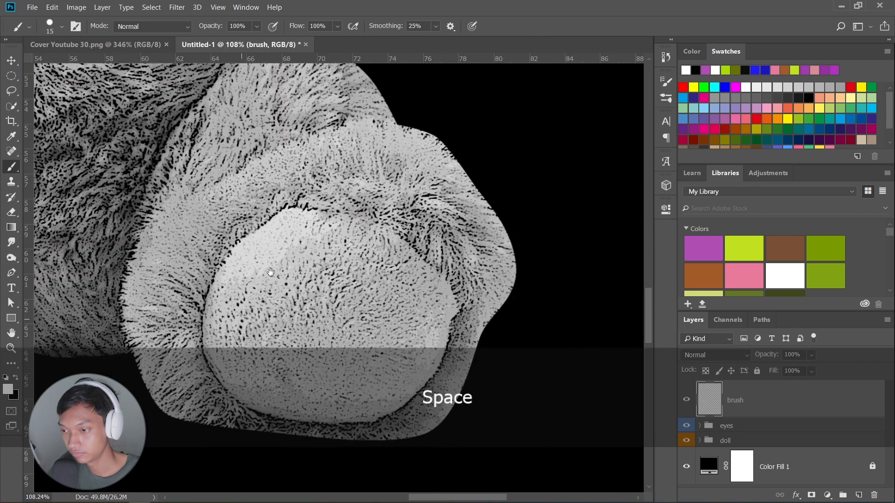
{"action": "mouse_move", "coordinate": [353, 204]}
{"action": "left_mouse_down"}
{"action": "mouse_move", "coordinate": [226, 290]}
{"action": "mouse_move", "coordinate": [220, 390]}
{"action": "left_mouse_up"}
{"action": "key", "text": "ctrl+z"}
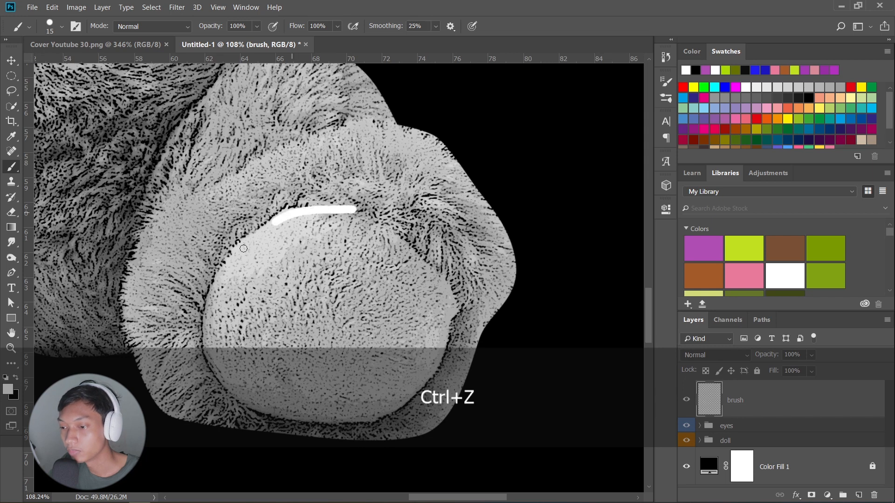
{"action": "mouse_move", "coordinate": [244, 248]}
{"action": "left_mouse_down"}
{"action": "mouse_move", "coordinate": [203, 359]}
{"action": "mouse_move", "coordinate": [228, 408]}
{"action": "mouse_move", "coordinate": [315, 443]}
{"action": "mouse_move", "coordinate": [368, 438]}
{"action": "mouse_move", "coordinate": [423, 365]}
{"action": "mouse_move", "coordinate": [443, 308]}
{"action": "left_mouse_up"}
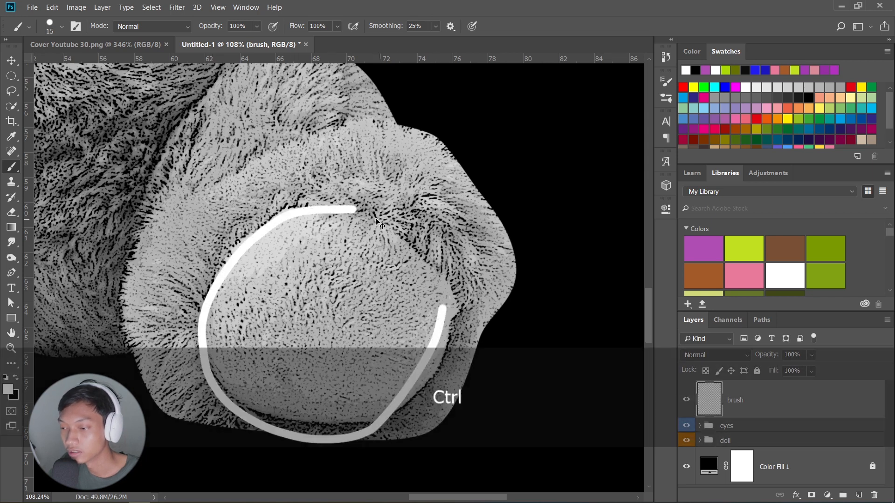
{"action": "key", "text": "ctrl+z"}
{"action": "mouse_move", "coordinate": [239, 242]}
{"action": "left_mouse_down"}
{"action": "mouse_move", "coordinate": [212, 299]}
{"action": "mouse_move", "coordinate": [216, 364]}
{"action": "mouse_move", "coordinate": [276, 410]}
{"action": "left_mouse_up"}
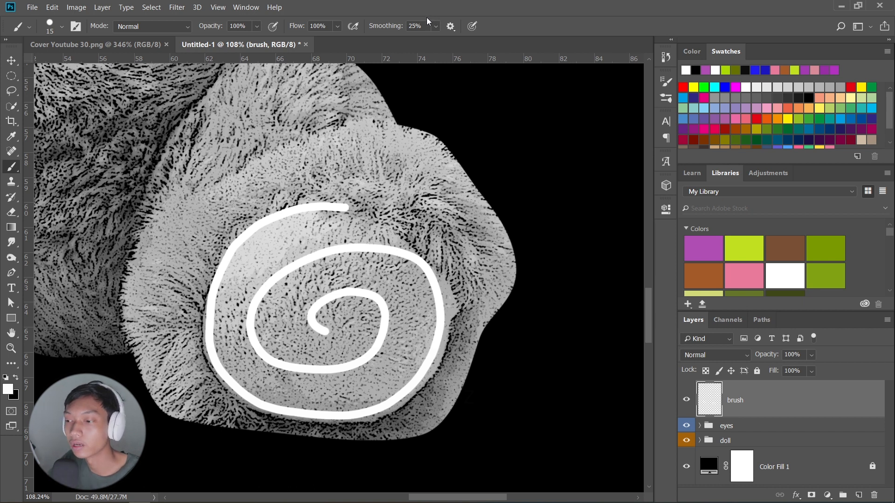
- Draw two white pocket outlines on the bear's belly, with a spiral inside one and a star inside the other
{"action": "scroll", "coordinate": [310, 202], "scroll_direction": "down", "scroll_amount": 3}
{"action": "mouse_move", "coordinate": [155, 184]}
{"action": "left_mouse_down"}
{"action": "mouse_move", "coordinate": [352, 338]}
{"action": "mouse_move", "coordinate": [373, 338]}
{"action": "left_mouse_up"}
{"action": "scroll", "coordinate": [345, 338], "scroll_direction": "up", "scroll_amount": 4}
{"action": "left_click_drag", "start_coordinate": [233, 255], "coordinate": [311, 258]}
{"action": "left_click_drag", "start_coordinate": [384, 257], "coordinate": [490, 256]}
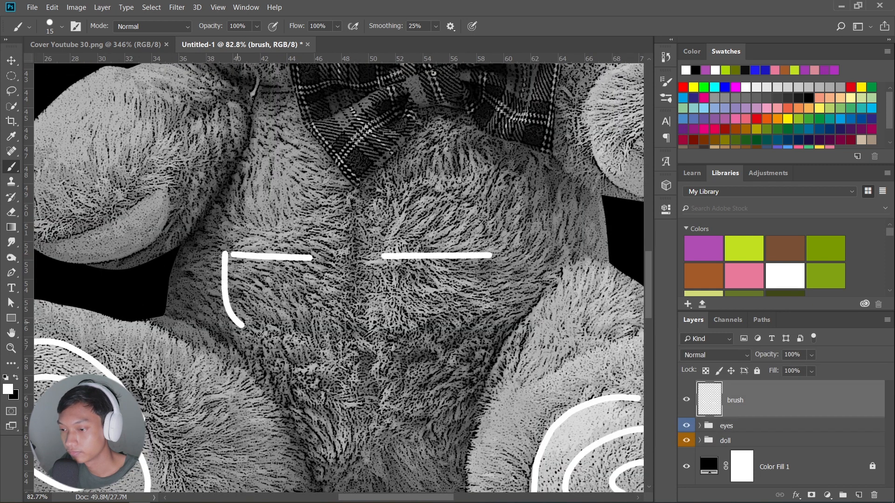
{"action": "left_click_drag", "start_coordinate": [260, 334], "coordinate": [311, 256]}
{"action": "left_click_drag", "start_coordinate": [386, 255], "coordinate": [487, 264]}
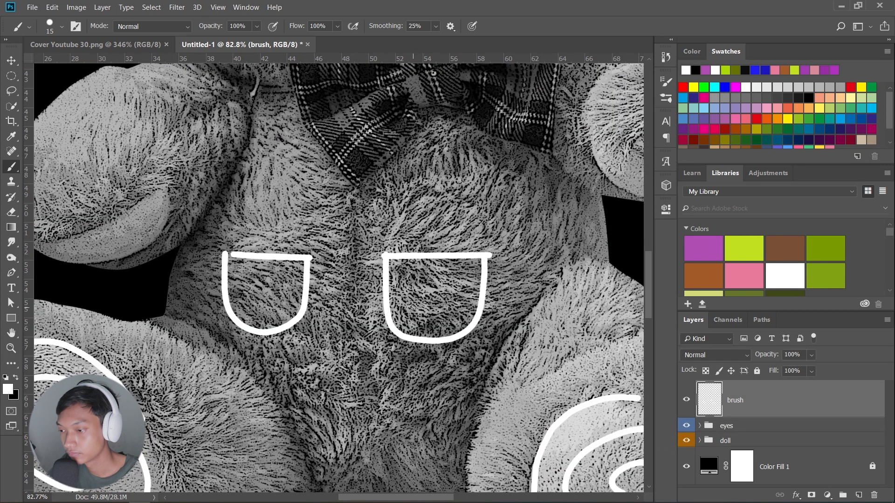
{"action": "left_click_drag", "start_coordinate": [259, 274], "coordinate": [245, 290]}
- Paint three round white buttons down the middle of the belly with a 30 px brush
{"action": "left_click_drag", "start_coordinate": [349, 206], "coordinate": [329, 224]}
{"action": "key", "text": "ctrl+z"}
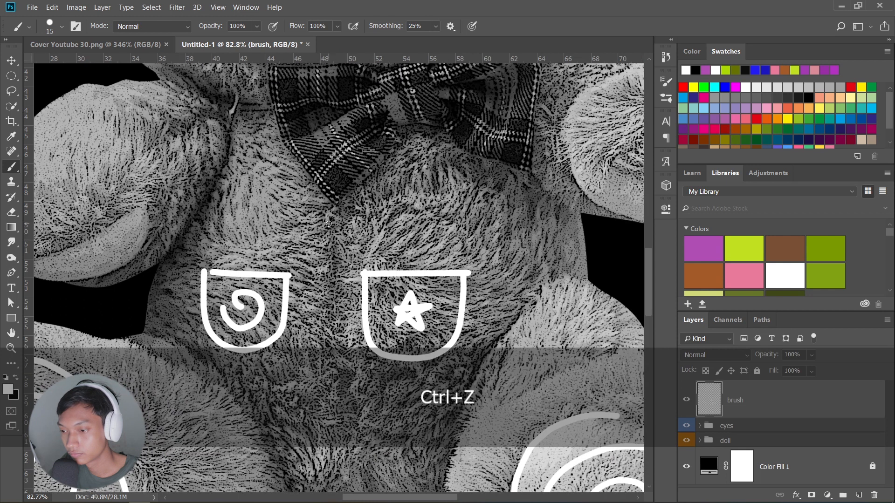
{"action": "left_click", "coordinate": [333, 226]}
{"action": "key", "text": "ctrl+z"}
{"action": "left_click", "coordinate": [334, 228]}
{"action": "left_click_drag", "start_coordinate": [330, 290], "coordinate": [330, 302]}
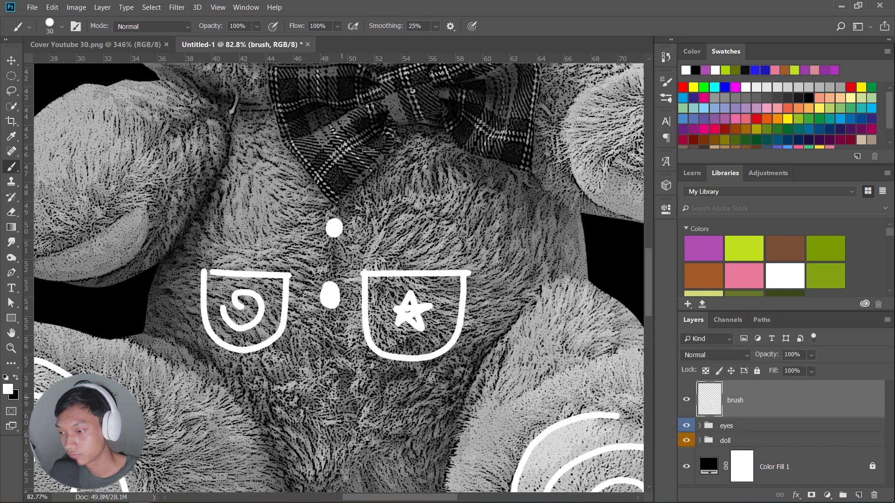
- Outline a white heart on the bear's cheek with a 15 px brush and fill it in with a 30 px brush
{"action": "scroll", "coordinate": [334, 321], "scroll_direction": "down", "scroll_amount": 6}
{"action": "left_click_drag", "start_coordinate": [358, 236], "coordinate": [373, 338]}
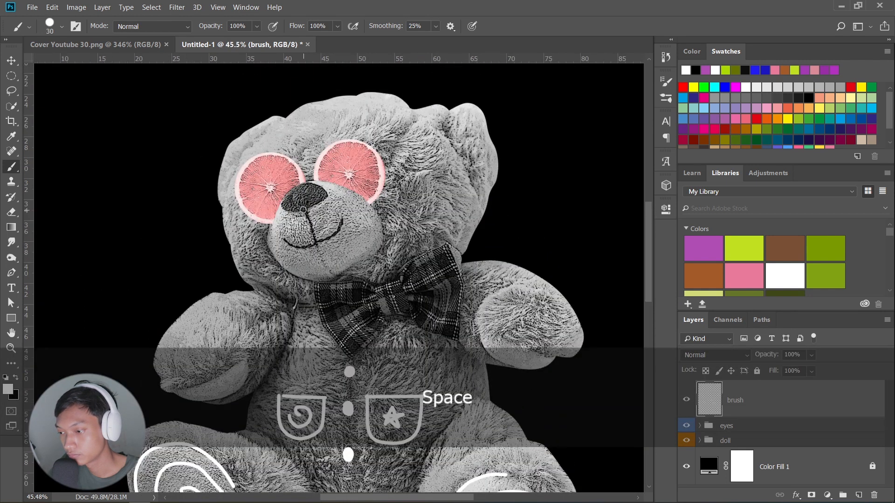
{"action": "key", "text": "["}
{"action": "key", "text": "["}
{"action": "key", "text": "["}
{"action": "scroll", "coordinate": [418, 168], "scroll_direction": "up", "scroll_amount": 5}
{"action": "mouse_move", "coordinate": [406, 196]}
{"action": "left_mouse_down"}
{"action": "mouse_move", "coordinate": [429, 193]}
{"action": "mouse_move", "coordinate": [400, 197]}
{"action": "mouse_move", "coordinate": [398, 189]}
{"action": "mouse_move", "coordinate": [414, 231]}
{"action": "left_mouse_up"}
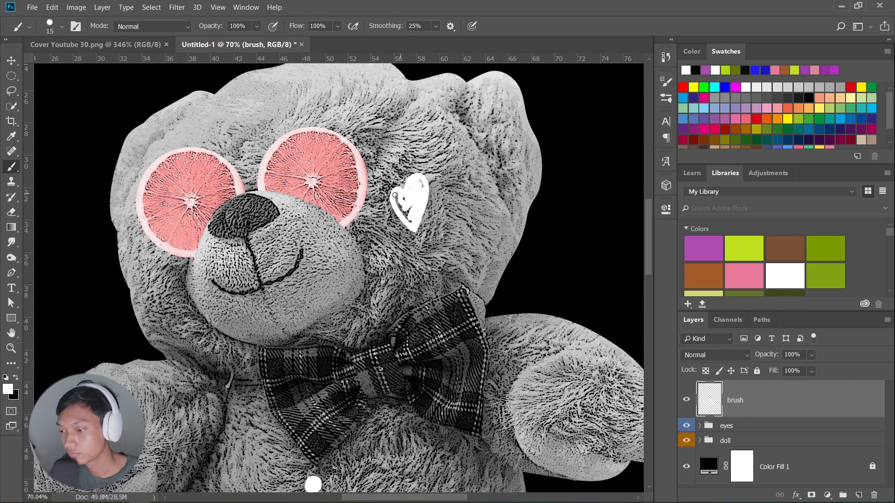
{"action": "key", "text": "]"}
{"action": "key", "text": "]"}
{"action": "key", "text": "]"}
{"action": "mouse_move", "coordinate": [408, 216]}
{"action": "left_mouse_down"}
{"action": "mouse_move", "coordinate": [418, 195]}
{"action": "mouse_move", "coordinate": [411, 218]}
{"action": "left_mouse_up"}
- Examine the mouth and eye doodles on the bear's face in Cover Youtube 30.png
{"action": "scroll", "coordinate": [402, 207], "scroll_direction": "down", "scroll_amount": 10}
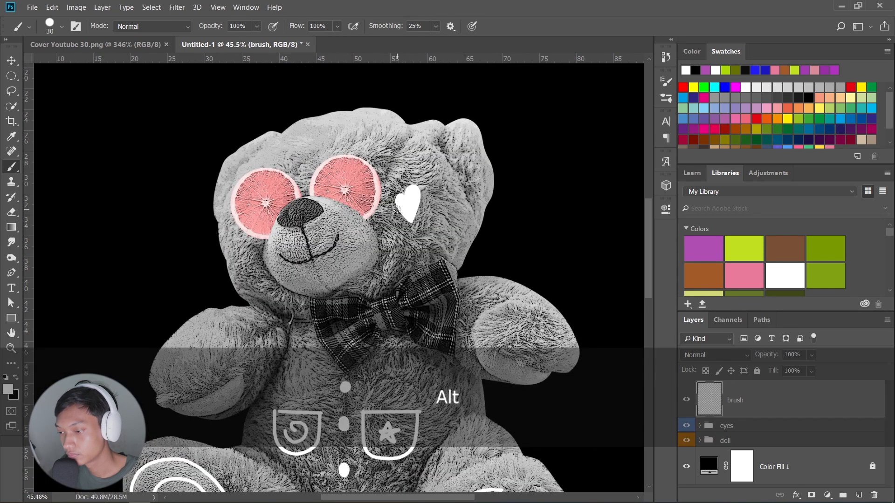
{"action": "scroll", "coordinate": [357, 320], "scroll_direction": "up", "scroll_amount": 6}
{"action": "left_click", "coordinate": [138, 45]}
{"action": "scroll", "coordinate": [261, 94], "scroll_direction": "up", "scroll_amount": 3}
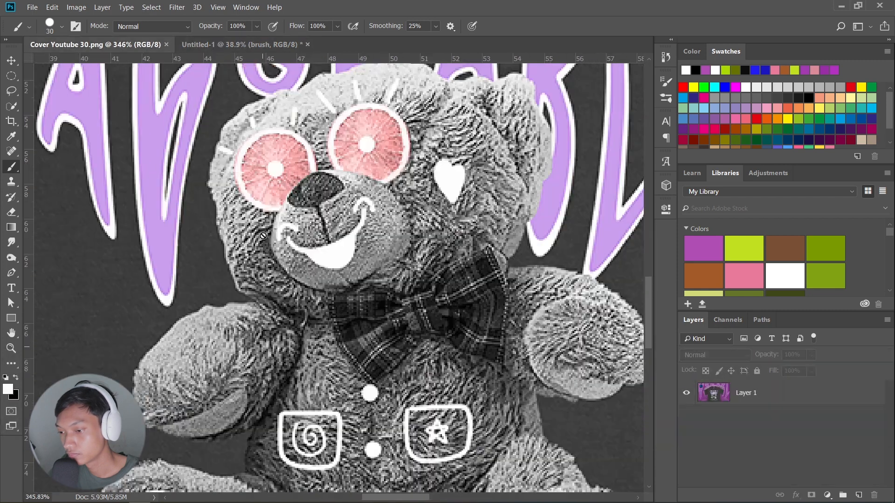
- Paint a white smile with curled ends and a filled open mouth on the bear's muzzle with a 25 px brush
{"action": "left_click", "coordinate": [263, 50]}
{"action": "scroll", "coordinate": [306, 164], "scroll_direction": "up", "scroll_amount": 5}
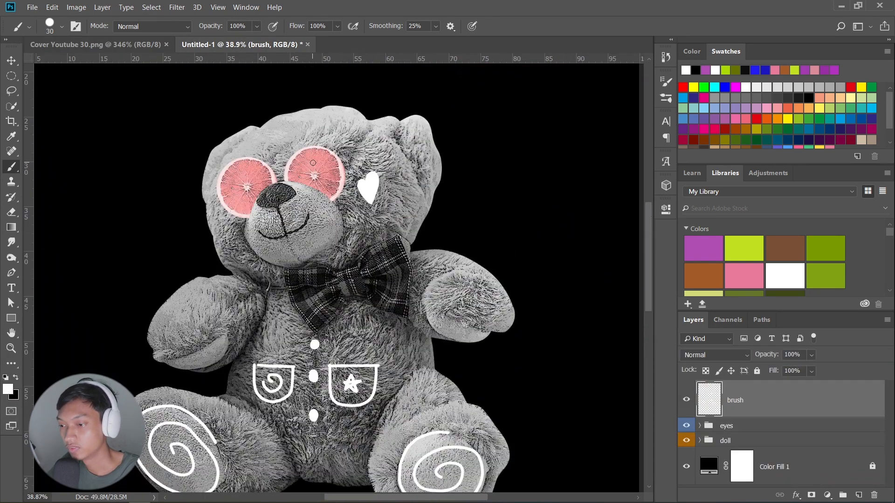
{"action": "scroll", "coordinate": [270, 322], "scroll_direction": "up", "scroll_amount": 6}
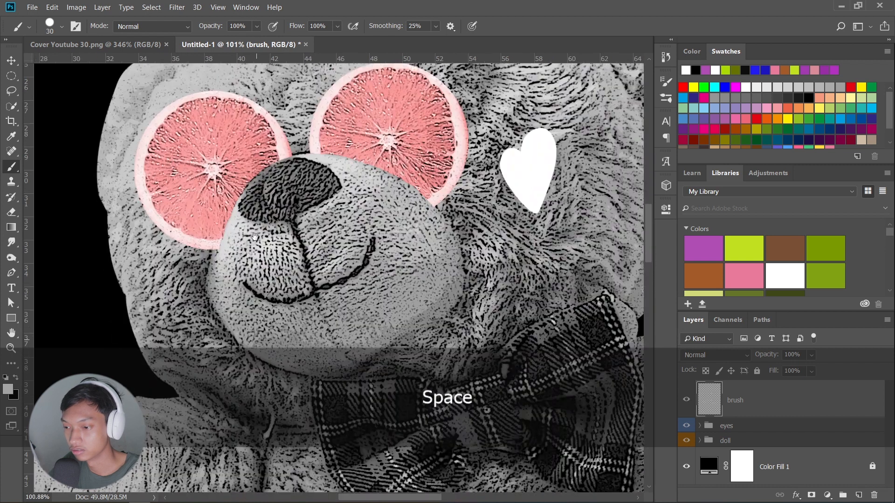
{"action": "mouse_move", "coordinate": [252, 264]}
{"action": "left_mouse_down"}
{"action": "mouse_move", "coordinate": [242, 203]}
{"action": "mouse_move", "coordinate": [264, 225]}
{"action": "mouse_move", "coordinate": [342, 177]}
{"action": "left_mouse_up"}
{"action": "key", "text": "ctrl+z"}
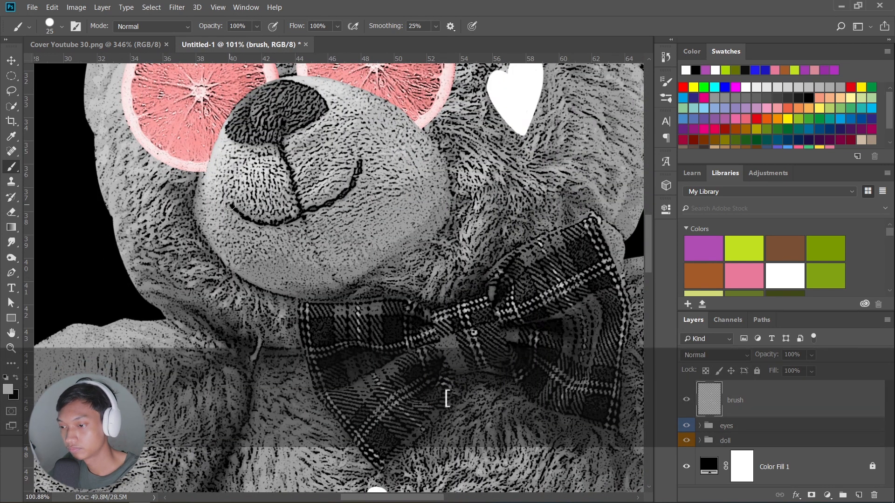
{"action": "mouse_move", "coordinate": [237, 210]}
{"action": "left_mouse_down"}
{"action": "mouse_move", "coordinate": [344, 193]}
{"action": "mouse_move", "coordinate": [288, 225]}
{"action": "mouse_move", "coordinate": [357, 154]}
{"action": "left_mouse_up"}
{"action": "key", "text": "ctrl+z"}
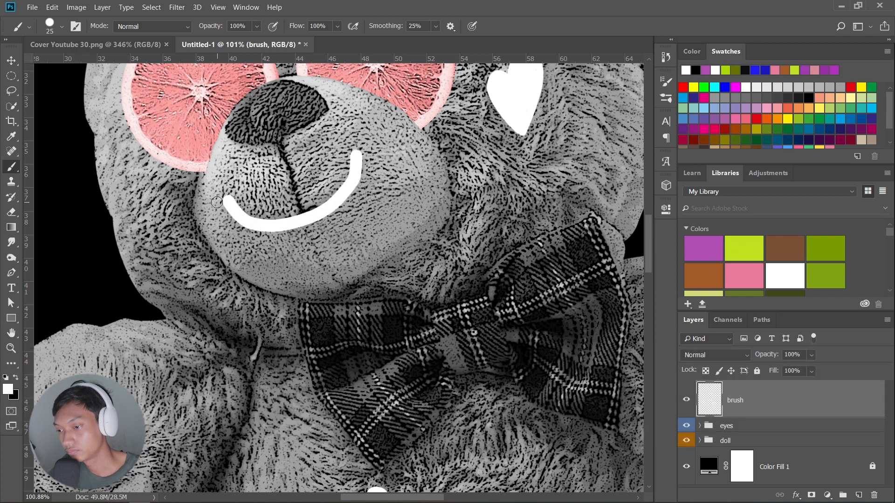
{"action": "mouse_move", "coordinate": [276, 226]}
{"action": "left_mouse_down"}
{"action": "mouse_move", "coordinate": [293, 251]}
{"action": "mouse_move", "coordinate": [342, 197]}
{"action": "left_mouse_up"}
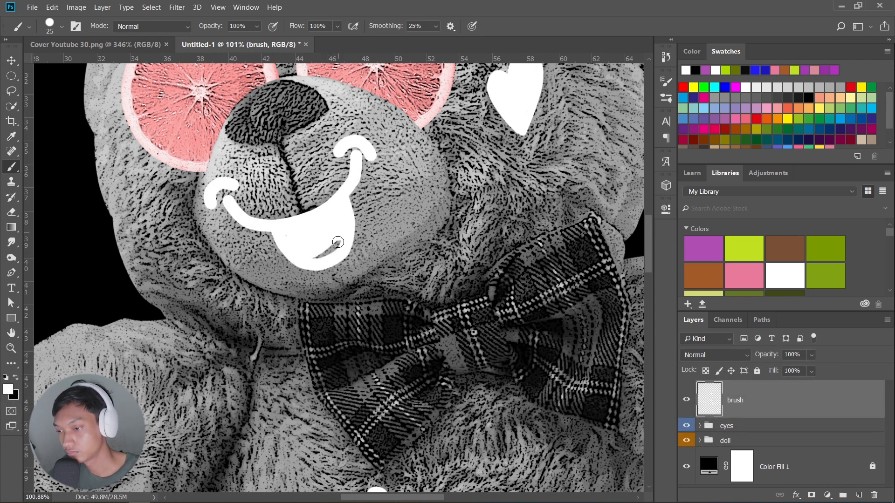
- Paint short white eyelash strokes above both citrus eyes with the 25 px brush
{"action": "key", "text": "space"}
{"action": "left_click_drag", "start_coordinate": [338, 242], "coordinate": [377, 444]}
{"action": "left_click_drag", "start_coordinate": [335, 166], "coordinate": [346, 201]}
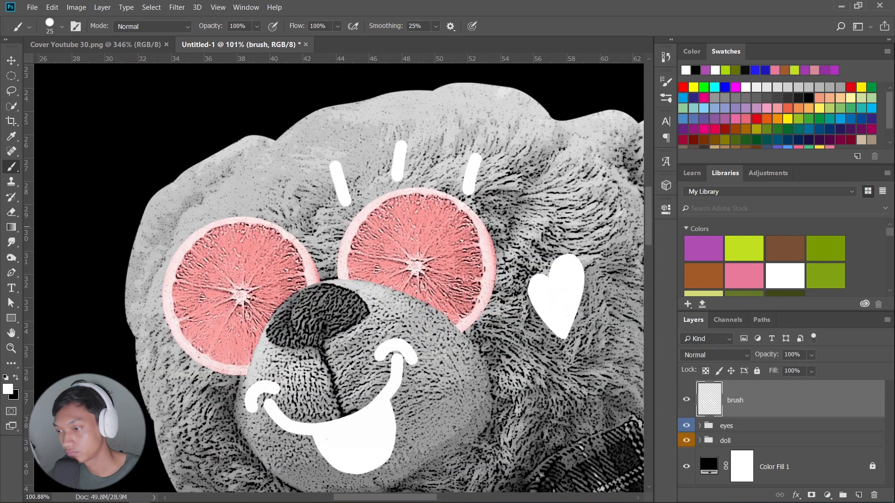
{"action": "key", "text": "ctrl+0"}
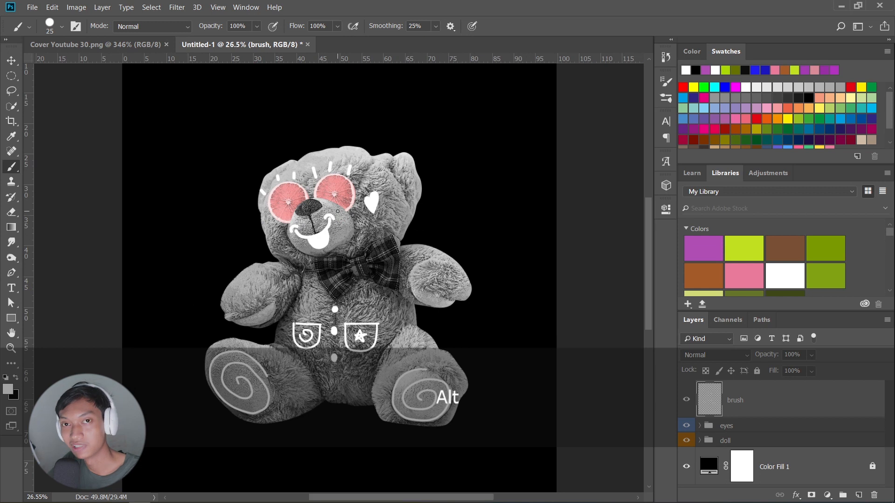
- Convert the brush doodle layer to a smart object
{"action": "key", "text": "v"}
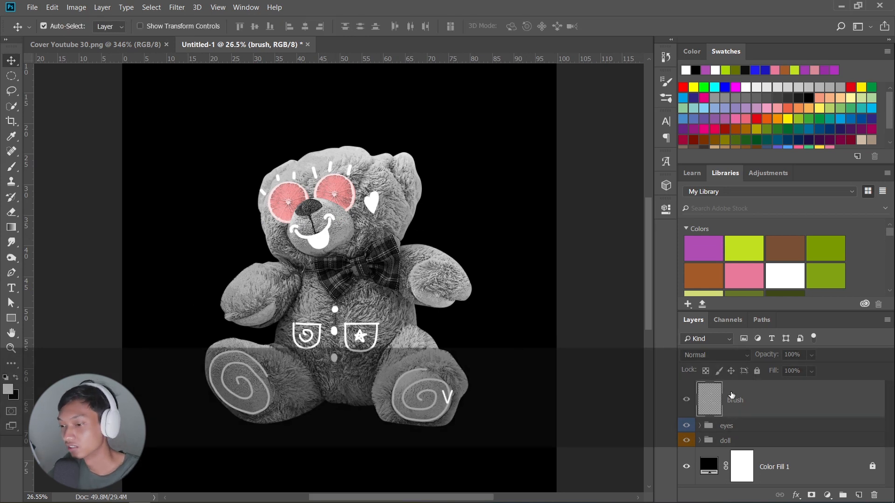
{"action": "right_click", "coordinate": [774, 401]}
{"action": "left_click", "coordinate": [702, 174]}
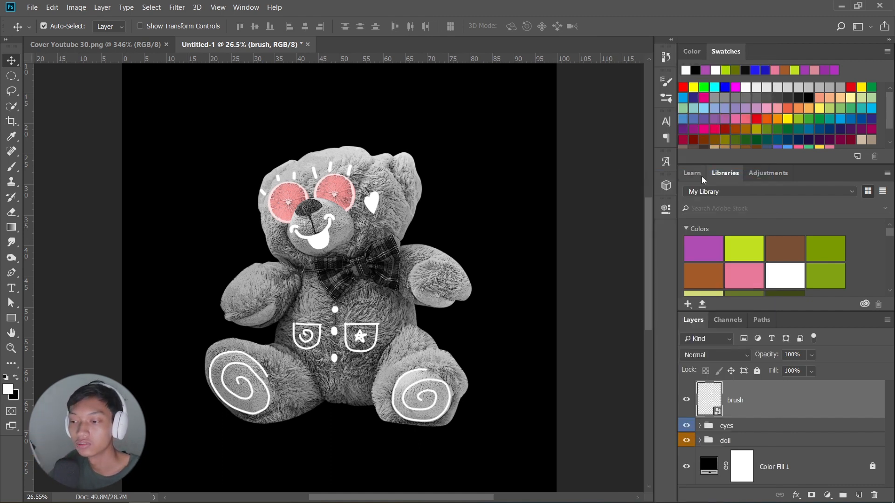
{"action": "key", "text": "ctrl+0"}
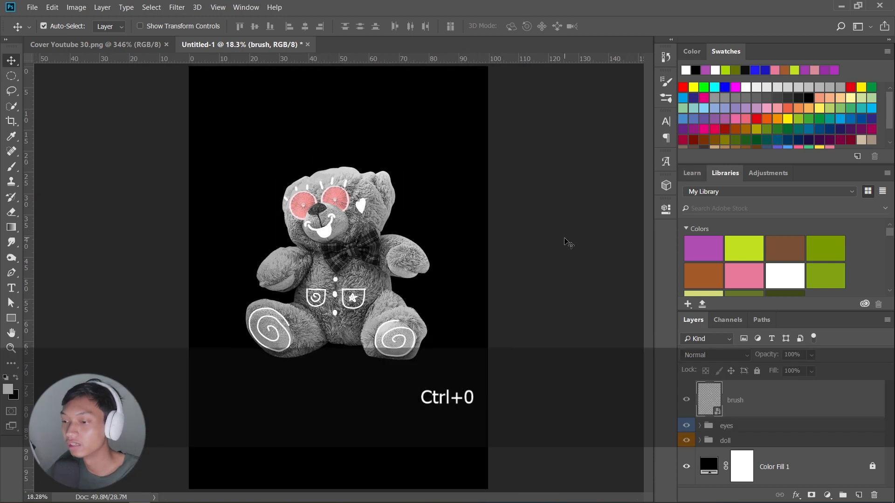
- Copy the "I am the cutest creature" paragraph from Notepad and paste it into a text box below the bear in Photoshop
{"action": "left_click", "coordinate": [163, 494]}
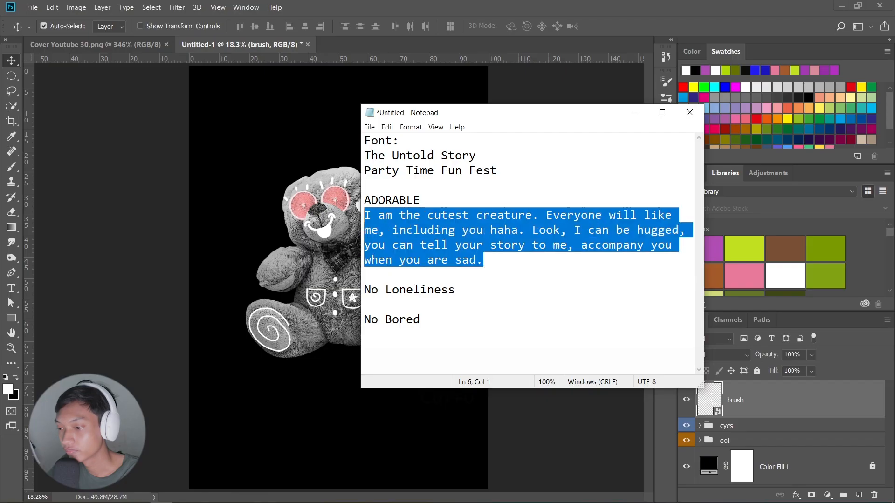
{"action": "key", "text": "ctrl+c"}
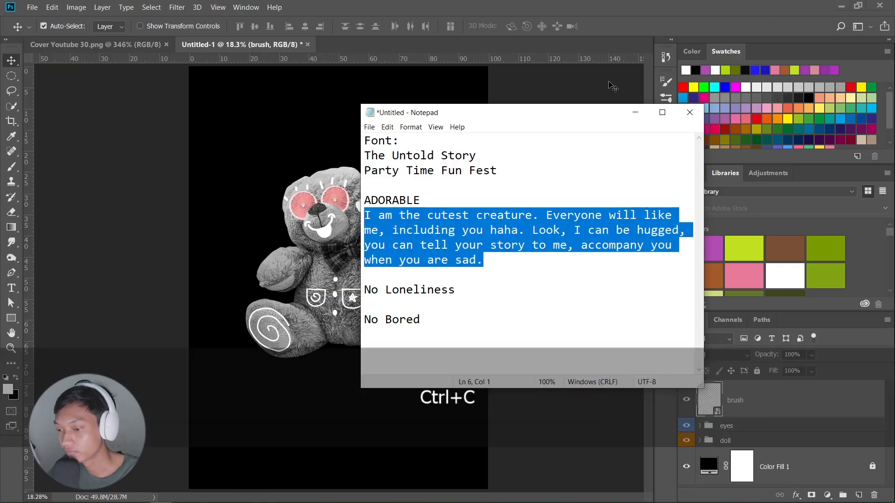
{"action": "left_click", "coordinate": [267, 408]}
{"action": "left_click_drag", "start_coordinate": [228, 379], "coordinate": [449, 447]}
{"action": "key", "text": "ctrl+v"}
{"action": "scroll", "coordinate": [333, 426], "scroll_direction": "up", "scroll_amount": 2}
{"action": "key", "text": "ctrl+a"}
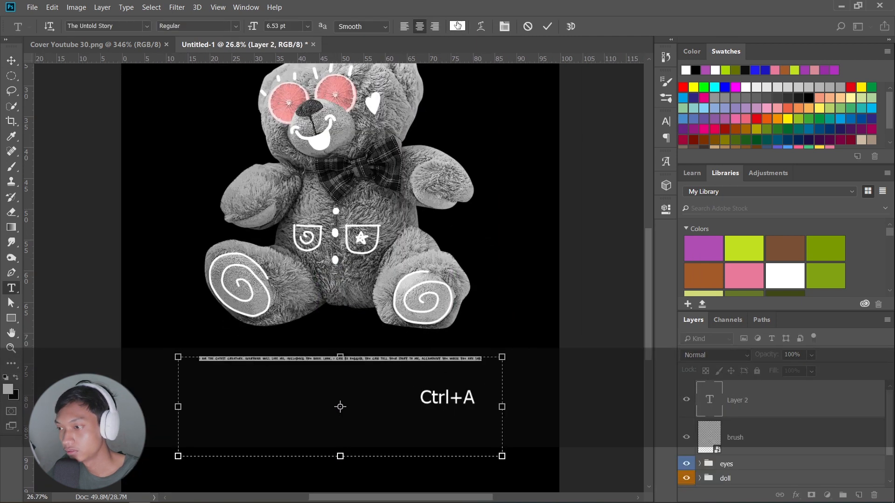
- Format the pasted paragraph in Party Time Fun Fest at 18 pt and adjust its line spacing
{"action": "left_click", "coordinate": [307, 26]}
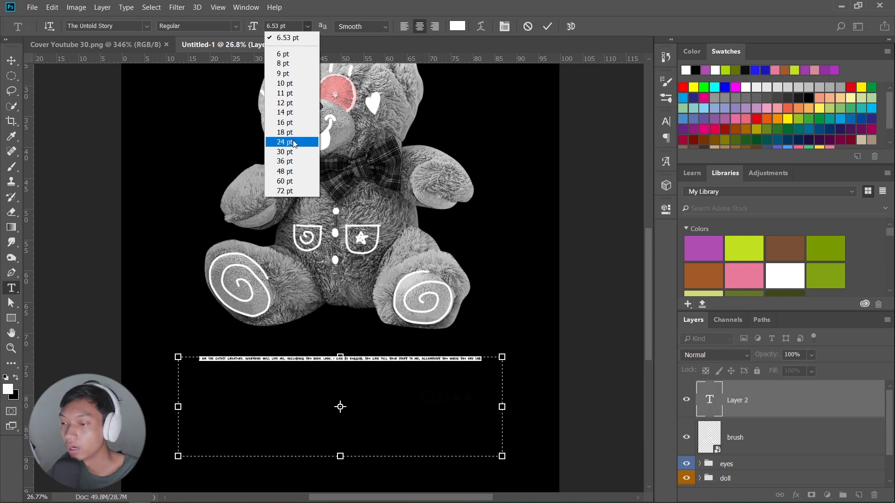
{"action": "left_click", "coordinate": [289, 133]}
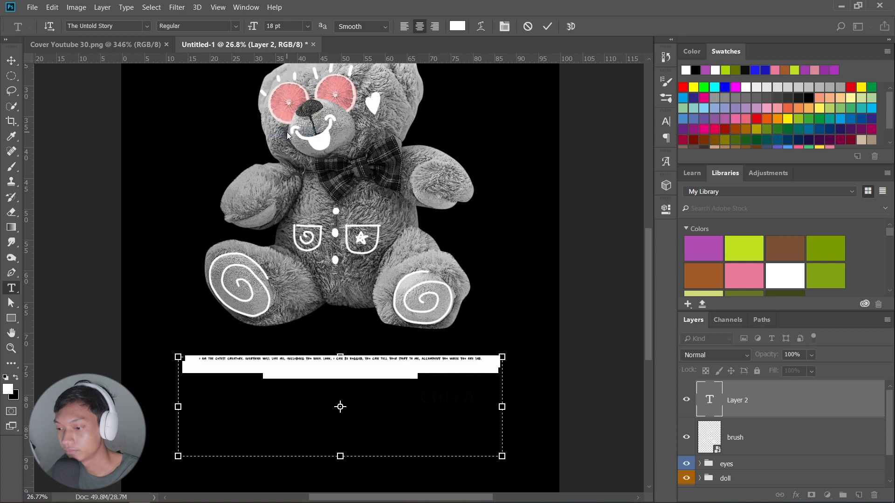
{"action": "left_click", "coordinate": [666, 122]}
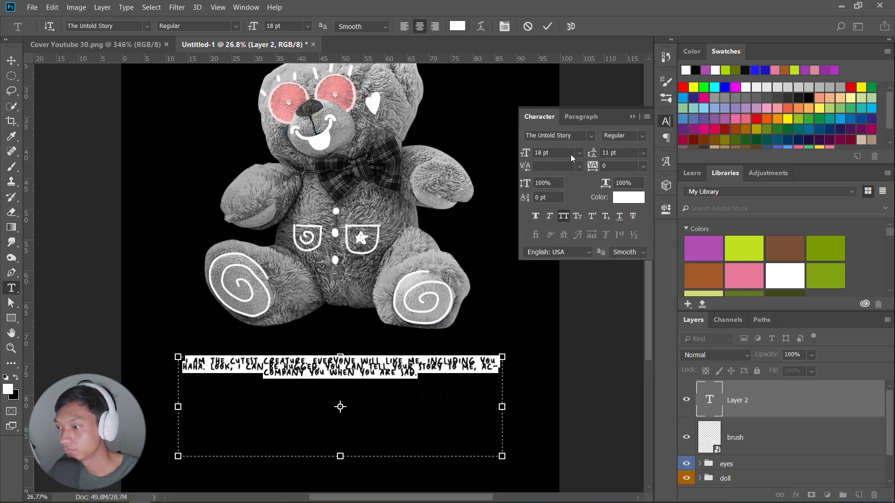
{"action": "type", "text": "party"}
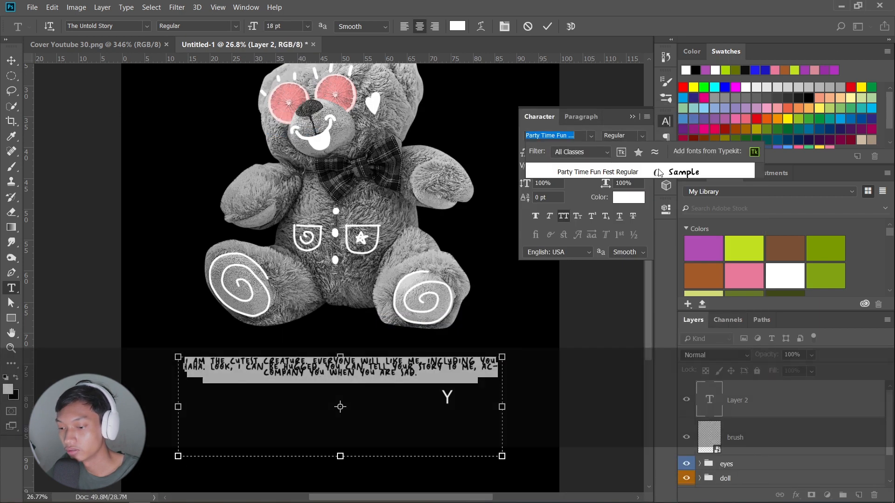
{"action": "key", "text": "Return"}
{"action": "left_click", "coordinate": [643, 153]}
{"action": "left_click", "coordinate": [621, 255]}
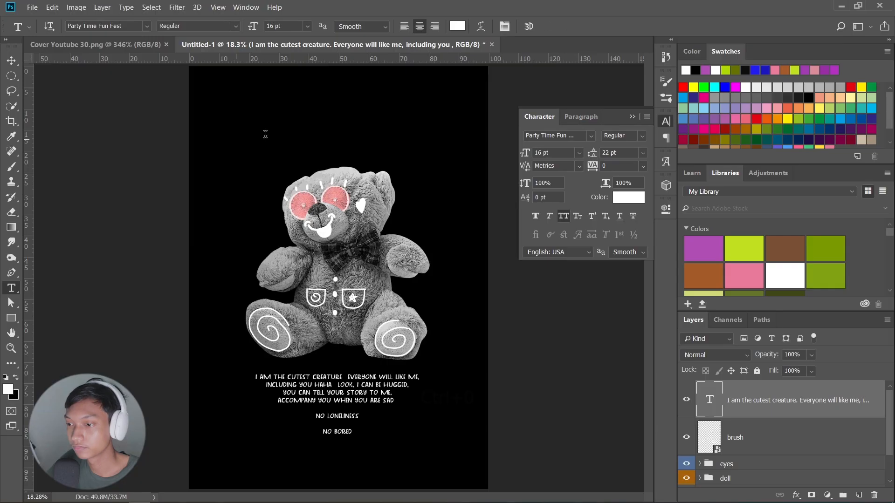
- Add the title ADORABLE above the bear in the font The Untold Story at 96 pt
{"action": "left_click", "coordinate": [235, 136]}
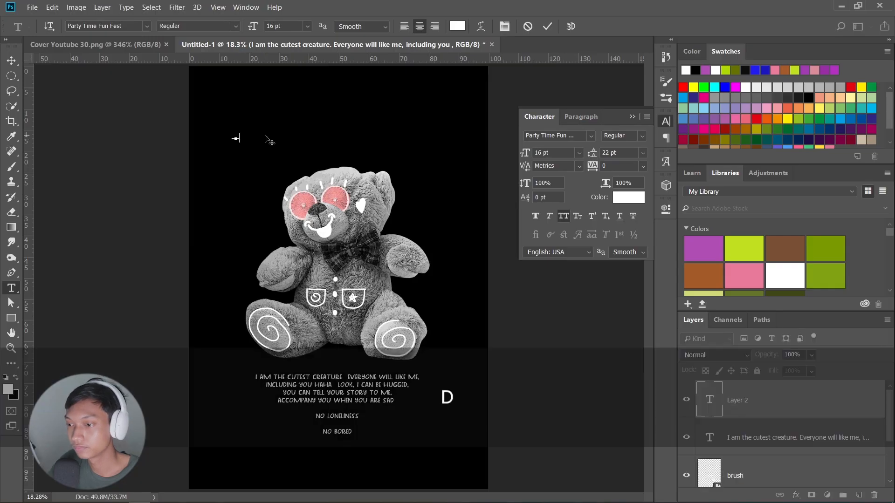
{"action": "type", "text": "ADORABLE"}
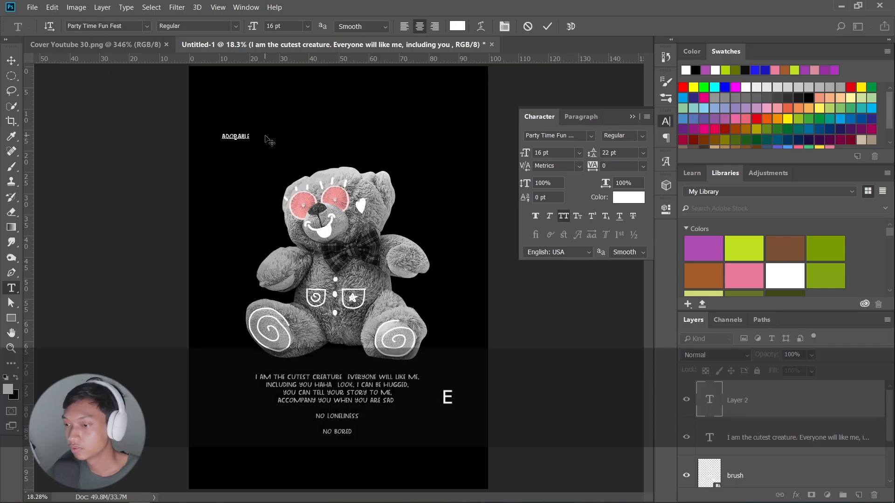
{"action": "key", "text": "ctrl+a"}
{"action": "left_click", "coordinate": [591, 136]}
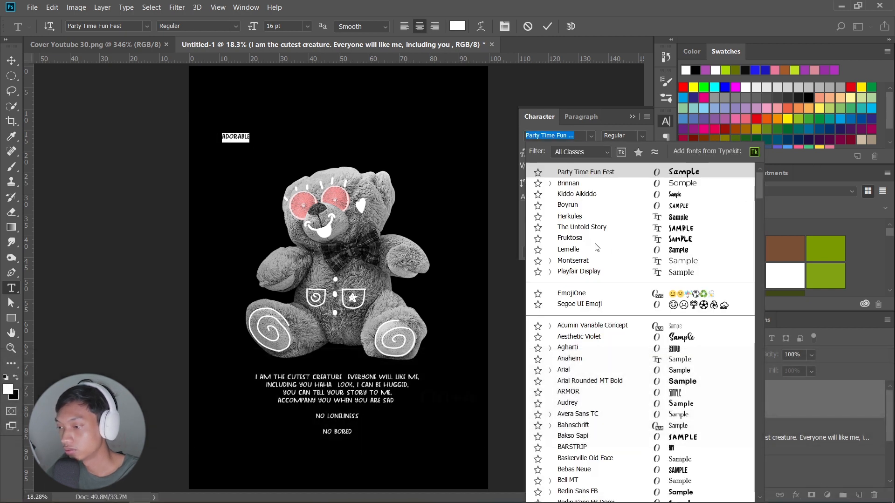
{"action": "left_click", "coordinate": [585, 172]}
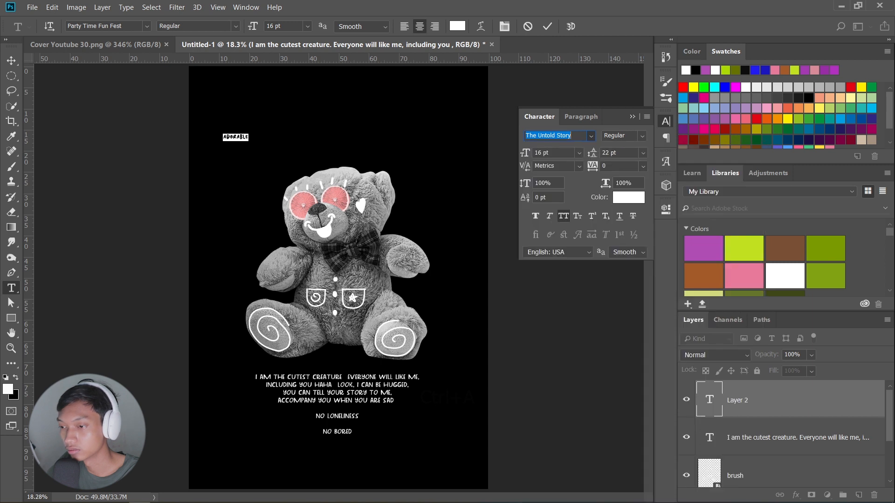
{"action": "left_click", "coordinate": [163, 495]}
{"action": "left_click", "coordinate": [163, 495]}
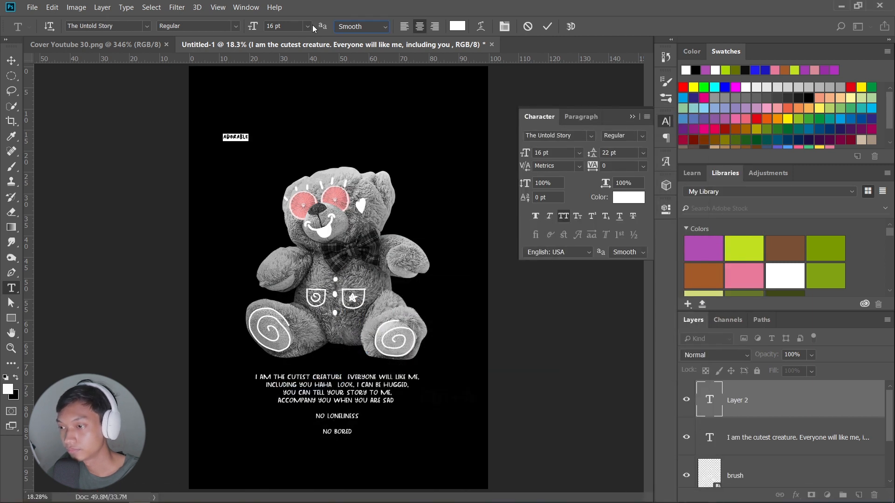
{"action": "type", "text": "96"}
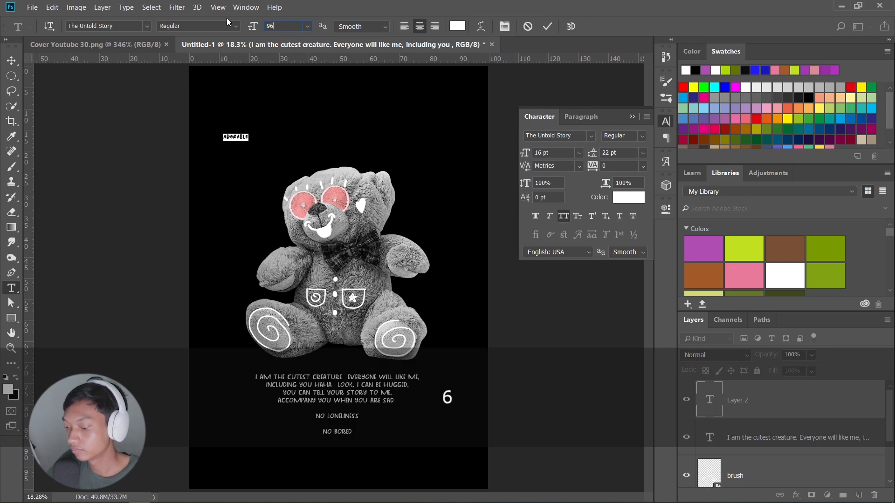
{"action": "key", "text": "Return"}
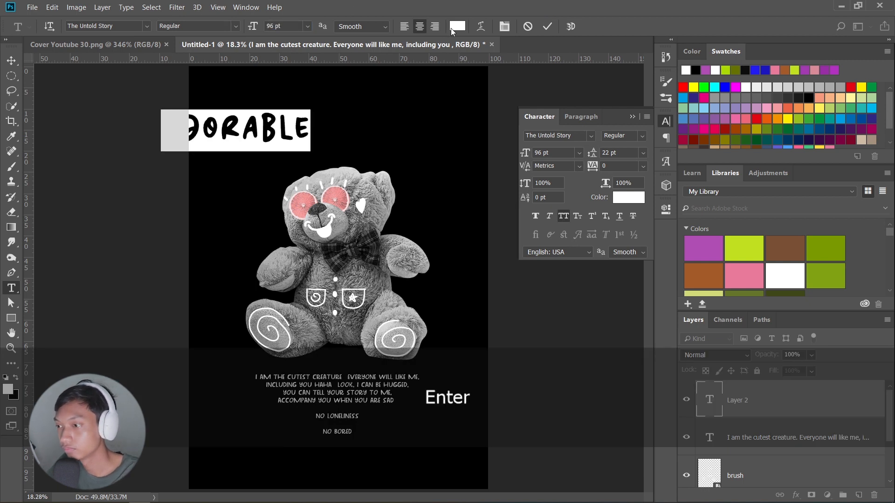
{"action": "left_click", "coordinate": [547, 26]}
- Centre the ADORABLE title on a vertical guide at the canvas middle and enlarge it to about 165 pt
{"action": "key", "text": "v"}
{"action": "left_click_drag", "start_coordinate": [275, 135], "coordinate": [376, 134]}
{"action": "left_click_drag", "start_coordinate": [30, 244], "coordinate": [338, 98]}
{"action": "key", "text": "ctrl+t"}
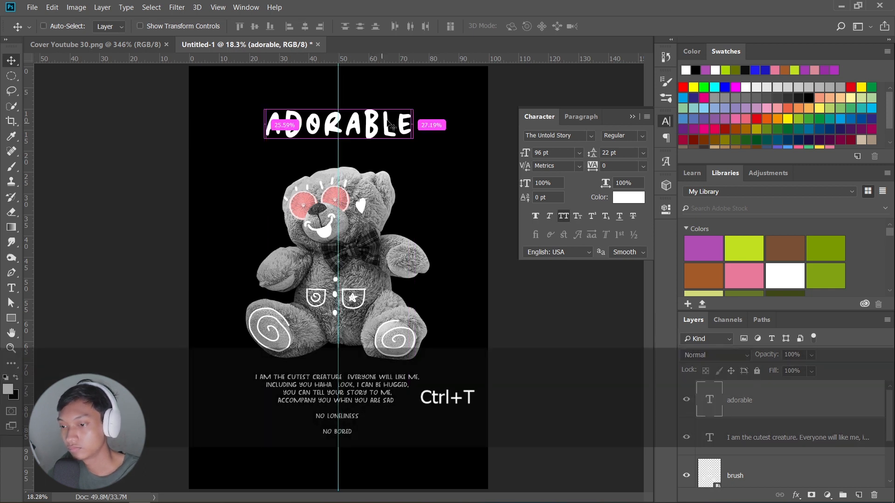
{"action": "left_click_drag", "start_coordinate": [415, 106], "coordinate": [468, 93]}
{"action": "left_click", "coordinate": [567, 27]}
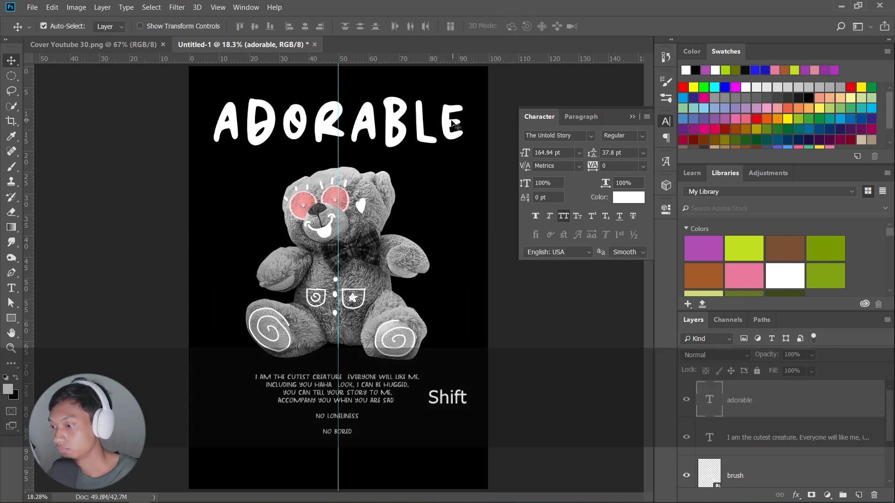
- Duplicate the ADORABLE title directly below the first one and scale the copy down to about 85.8%
{"action": "left_click_drag", "start_coordinate": [448, 124], "coordinate": [447, 169]}
{"action": "key", "text": "ctrl+j"}
{"action": "key", "text": "ctrl+t"}
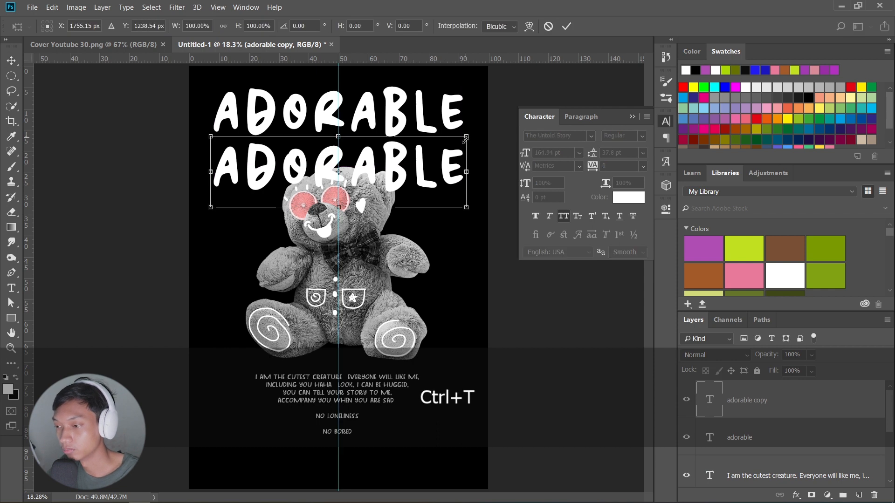
{"action": "left_click_drag", "start_coordinate": [465, 132], "coordinate": [450, 145]}
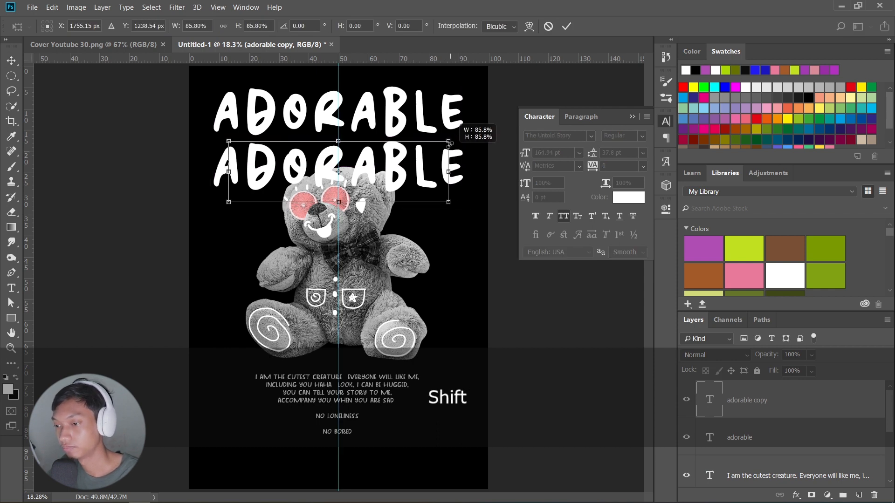
{"action": "left_click", "coordinate": [567, 26]}
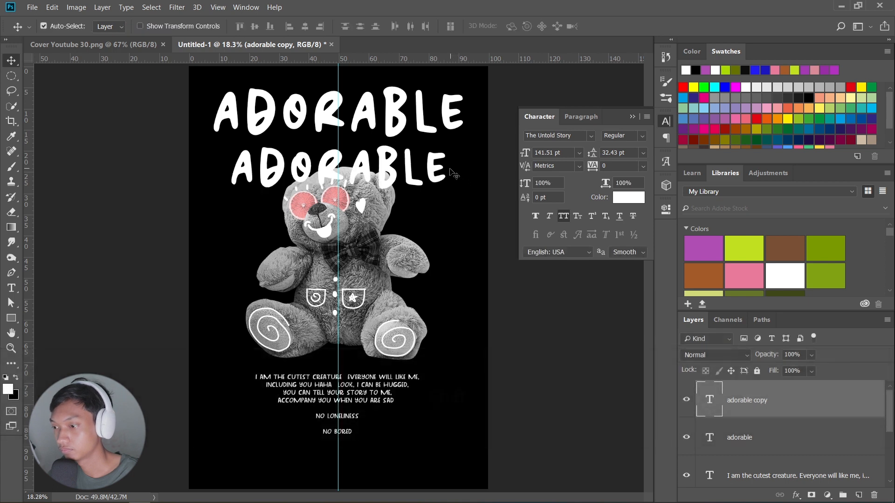
{"action": "left_click_drag", "start_coordinate": [438, 171], "coordinate": [436, 163]}
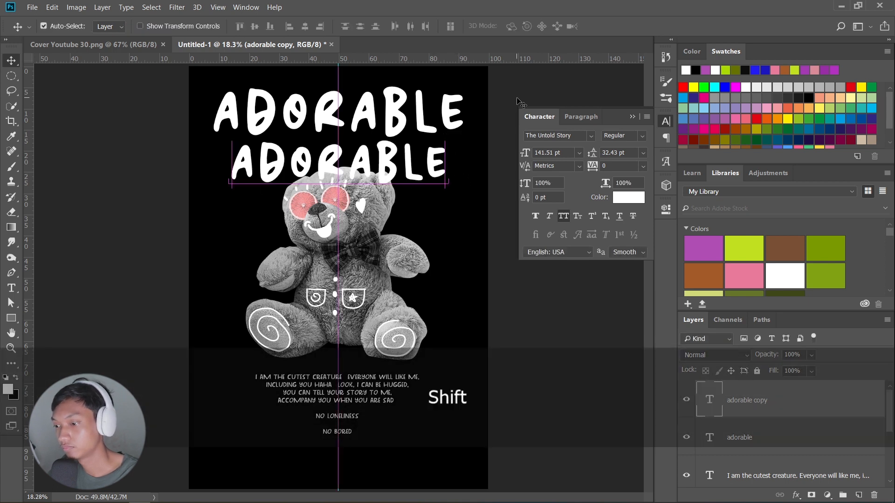
- Recolour both ADORABLE titles to light purple #e6acef, following the lettering colour on the reference cover
{"action": "scroll", "coordinate": [422, 111], "scroll_direction": "up", "scroll_amount": 1}
{"action": "left_click", "coordinate": [141, 41]}
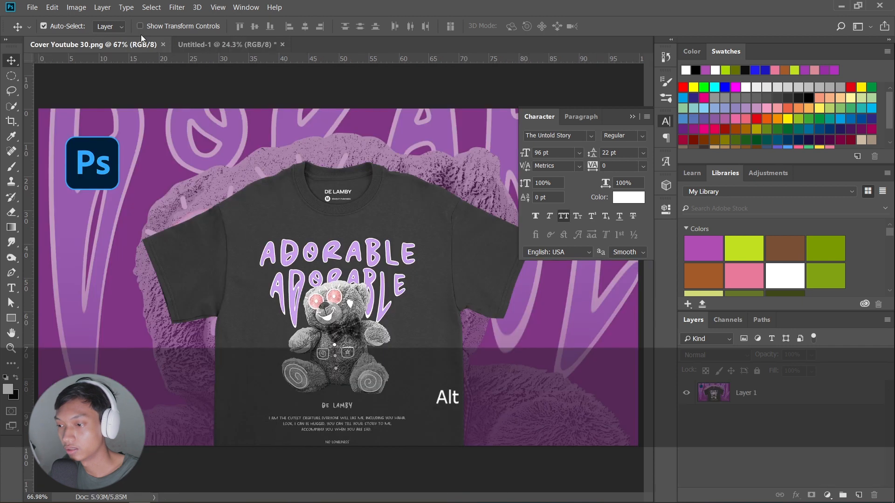
{"action": "left_click", "coordinate": [243, 45]}
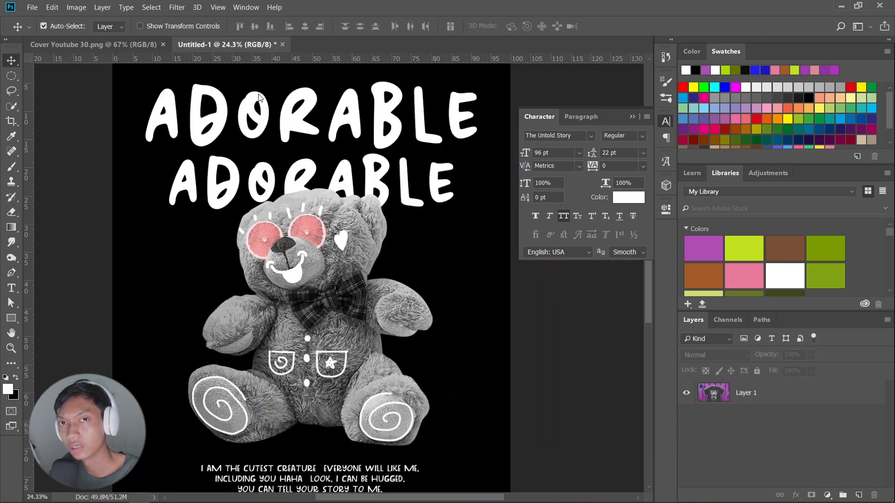
{"action": "left_click", "coordinate": [385, 120]}
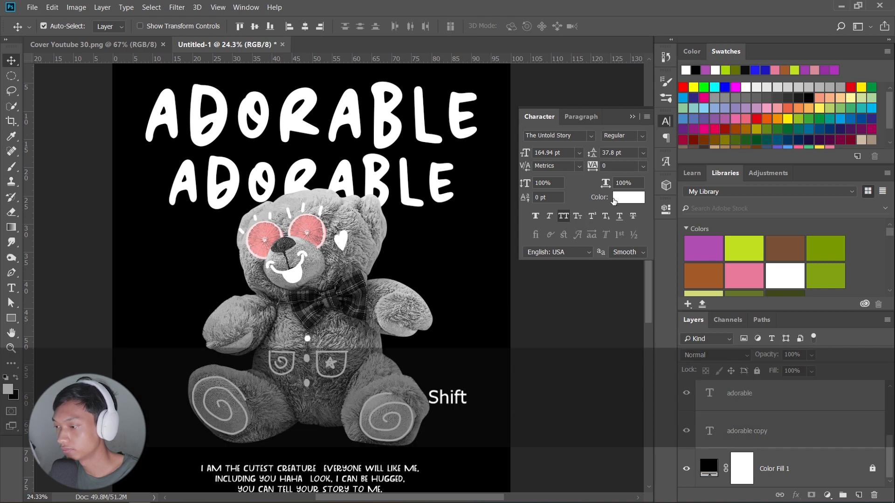
{"action": "left_click", "coordinate": [615, 199]}
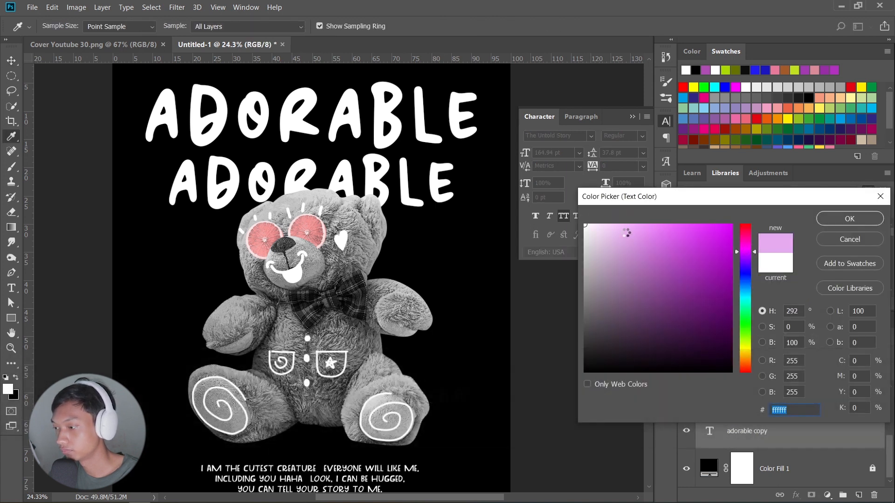
{"action": "left_click", "coordinate": [626, 232]}
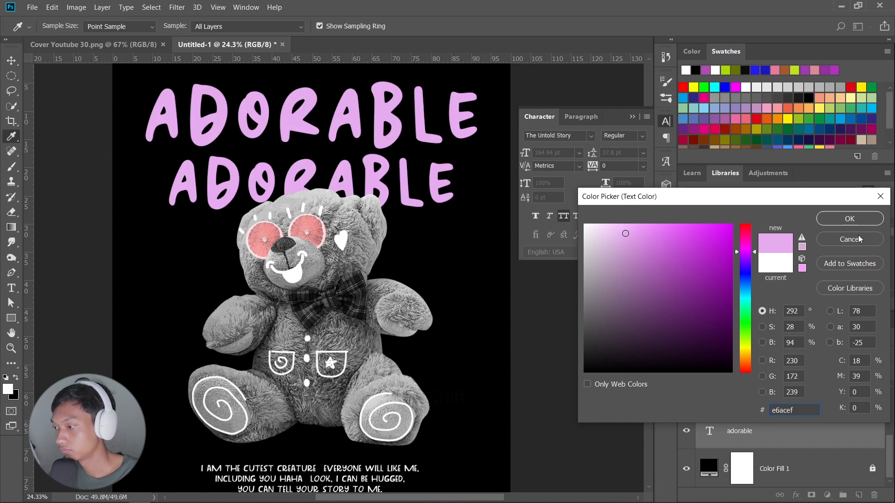
{"action": "left_click", "coordinate": [850, 218]}
- Add a white (#ffffff) 17 px centred Stroke effect to the lower ADORABLE title
{"action": "left_click", "coordinate": [795, 495]}
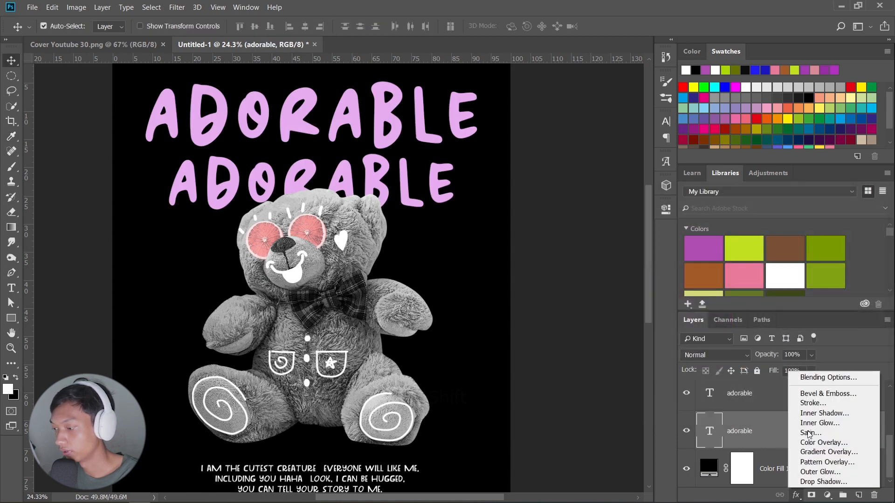
{"action": "left_click", "coordinate": [811, 404]}
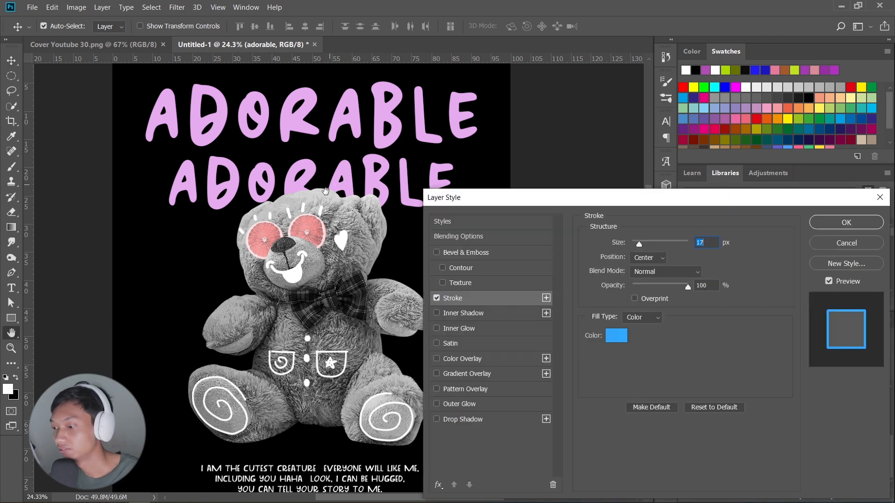
{"action": "left_click", "coordinate": [624, 333]}
{"action": "type", "text": "ffffff"}
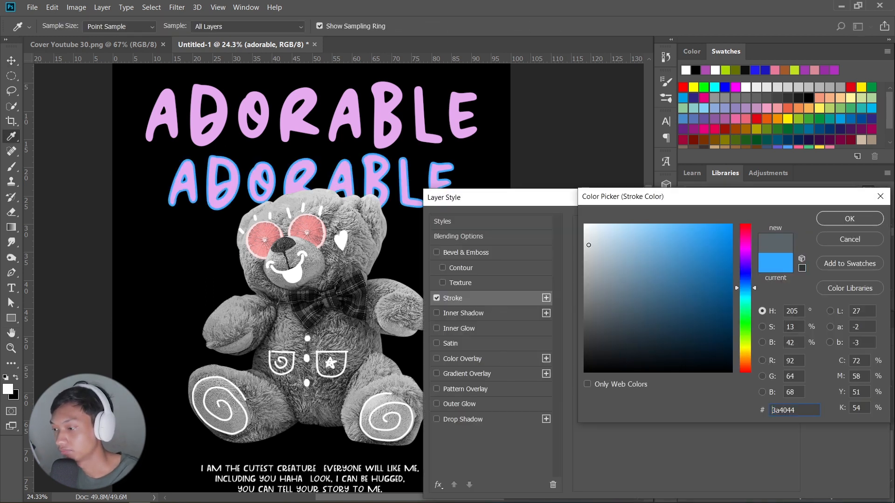
{"action": "left_click", "coordinate": [831, 218]}
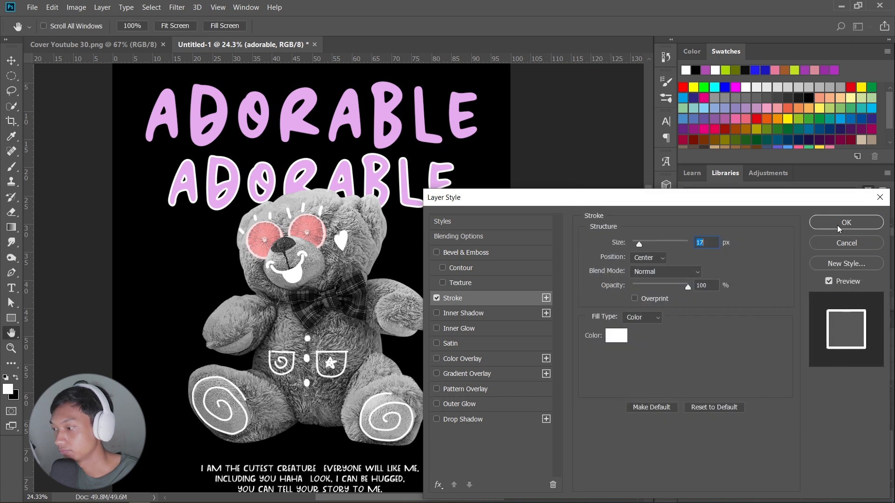
{"action": "left_click", "coordinate": [849, 218]}
- Copy the lower title's layer style and paste it onto the upper ADORABLE title
{"action": "right_click", "coordinate": [753, 464]}
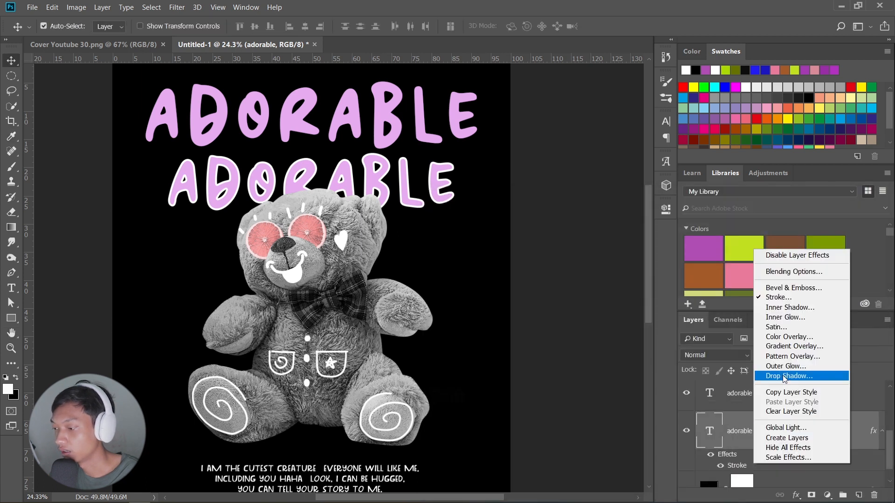
{"action": "left_click", "coordinate": [782, 392]}
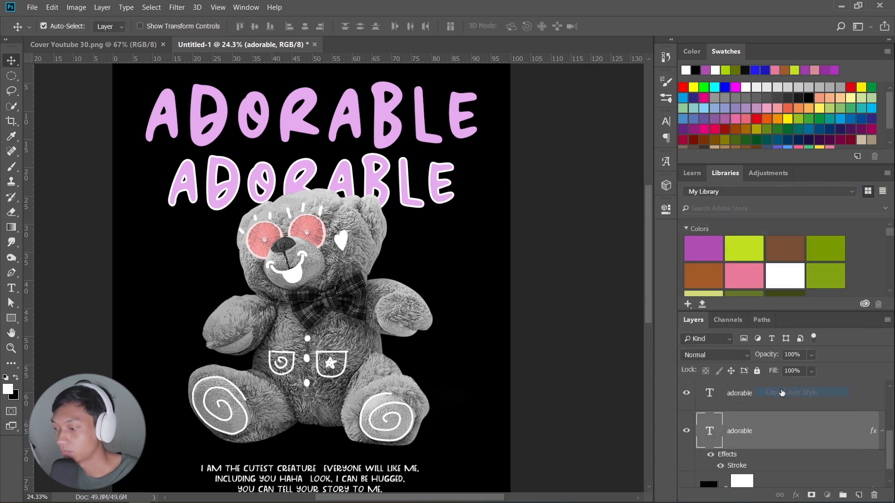
{"action": "right_click", "coordinate": [782, 393]}
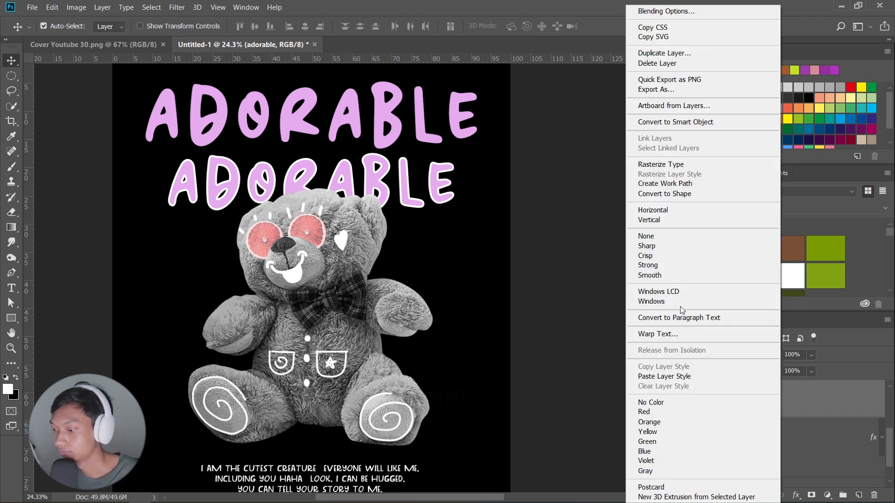
{"action": "left_click", "coordinate": [671, 376]}
{"action": "key", "text": "ctrl+0"}
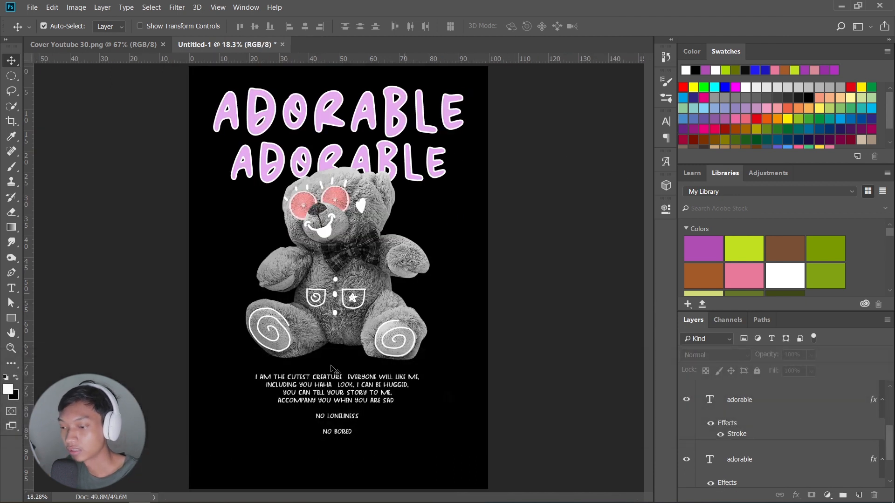
- Check the lettering on the reference cover and group the two ADORABLE title layers
{"action": "left_click", "coordinate": [367, 390], "text": "shift"}
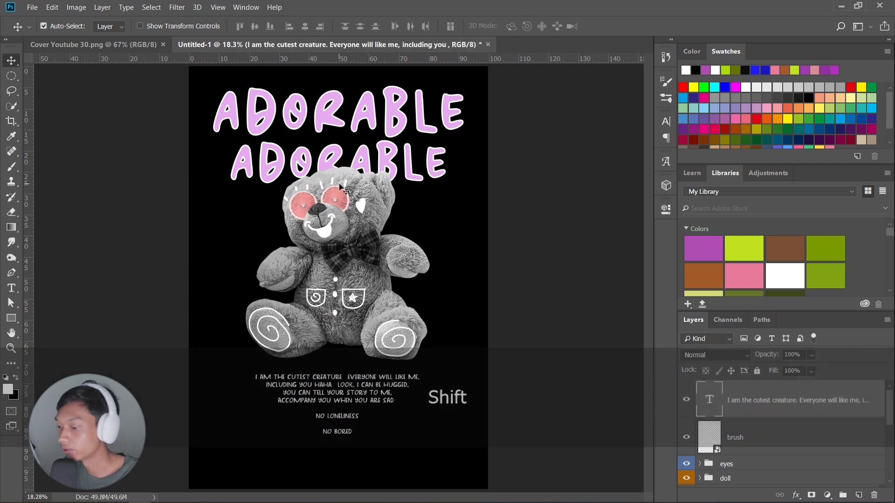
{"action": "left_click", "coordinate": [96, 44]}
{"action": "scroll", "coordinate": [317, 317], "scroll_direction": "up", "scroll_amount": 8}
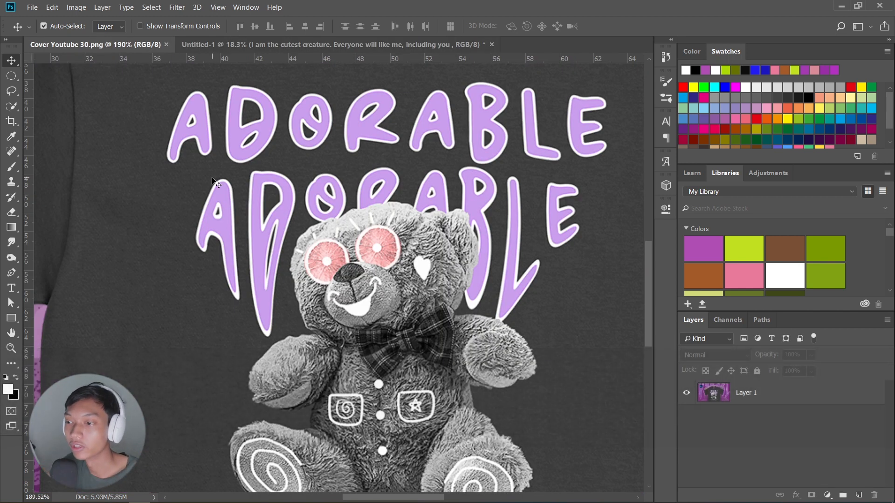
{"action": "left_click", "coordinate": [264, 46]}
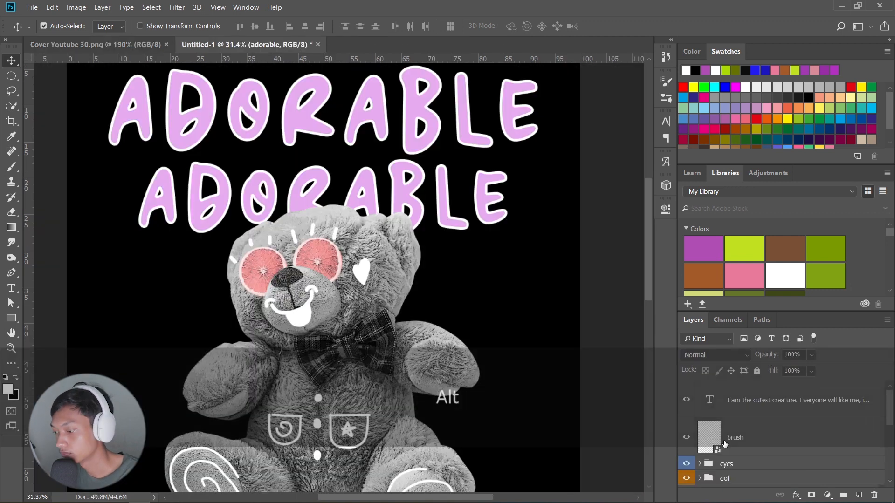
{"action": "scroll", "coordinate": [743, 417], "scroll_direction": "up", "scroll_amount": 2}
{"action": "left_click_drag", "start_coordinate": [355, 111], "coordinate": [380, 181]}
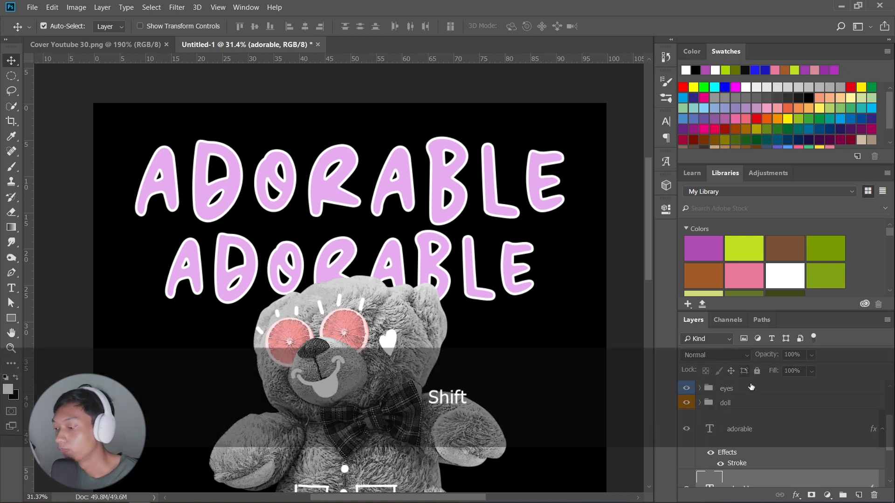
{"action": "left_click", "coordinate": [736, 438]}
{"action": "scroll", "coordinate": [737, 433], "scroll_direction": "down", "scroll_amount": 1}
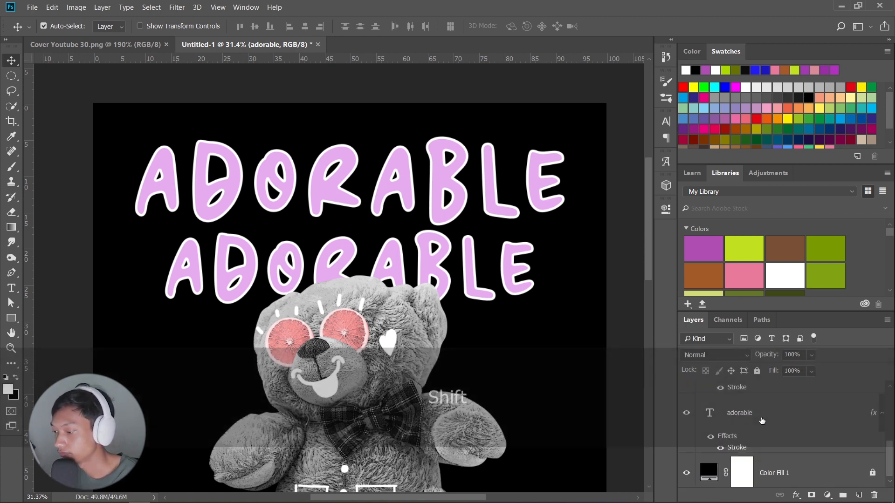
{"action": "scroll", "coordinate": [769, 434], "scroll_direction": "up", "scroll_amount": 1}
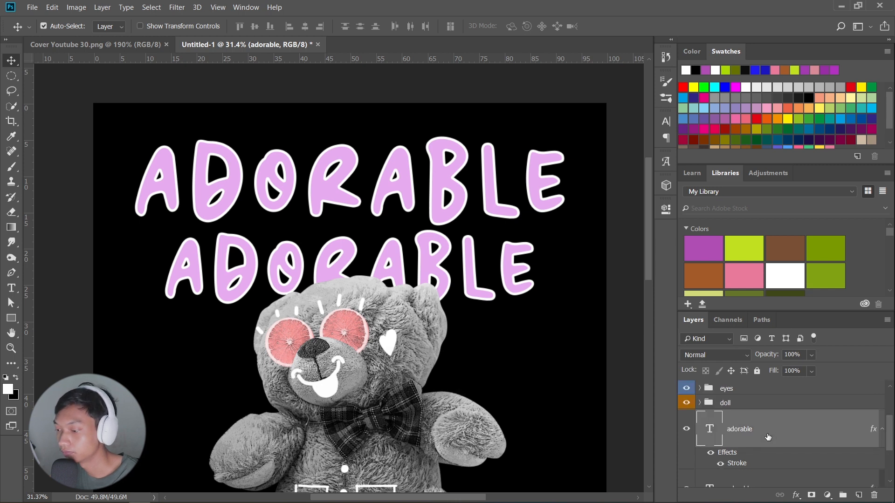
{"action": "scroll", "coordinate": [768, 436], "scroll_direction": "down", "scroll_amount": 1}
{"action": "left_click", "coordinate": [756, 446], "text": "shift"}
{"action": "key", "text": "ctrl+g"}
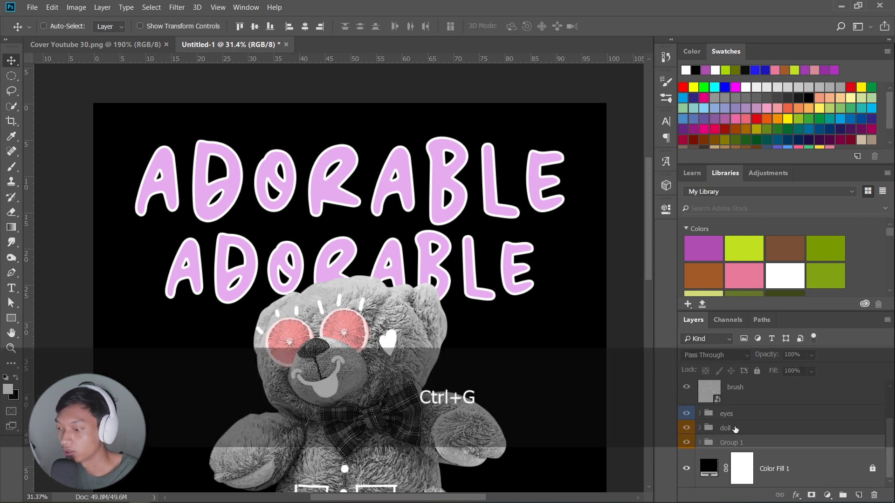
- Rename the new title group as text and convert it to a smart object
{"action": "left_click", "coordinate": [735, 444]}
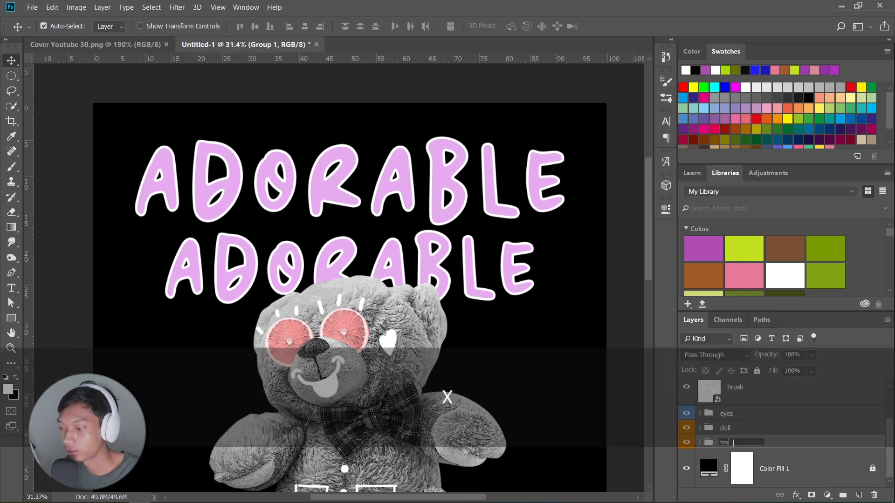
{"action": "key", "text": "Return"}
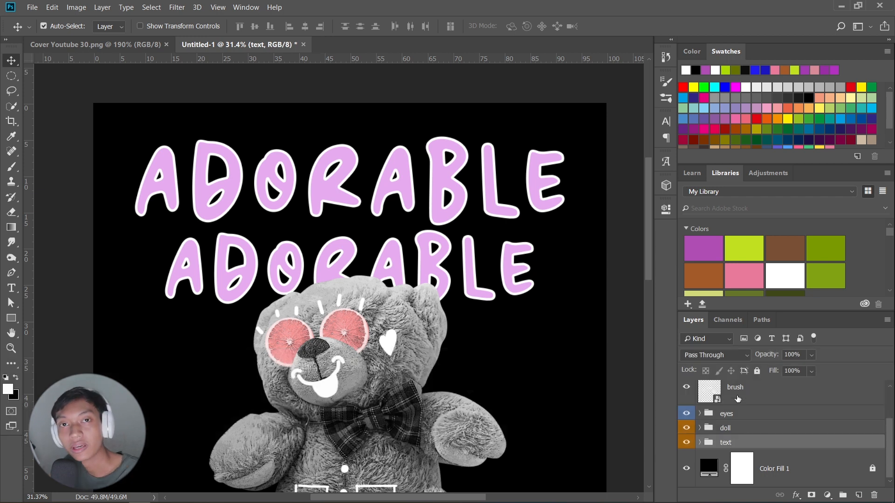
{"action": "right_click", "coordinate": [742, 441]}
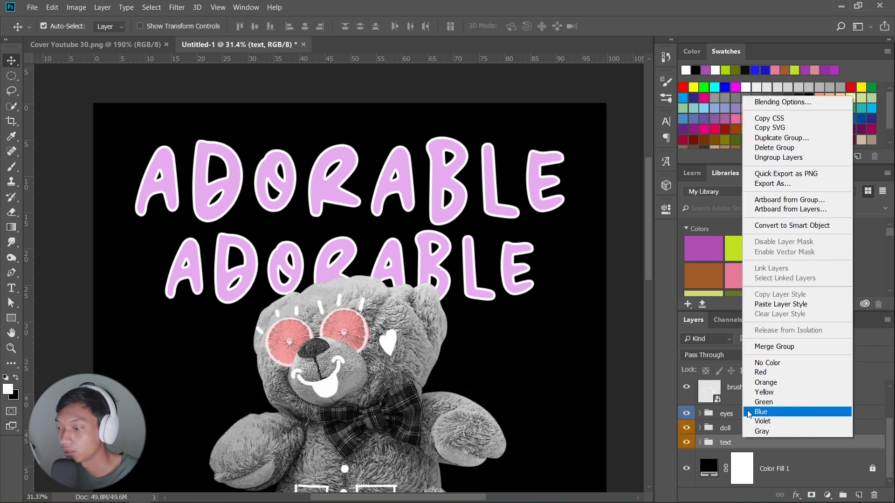
{"action": "left_click", "coordinate": [801, 226]}
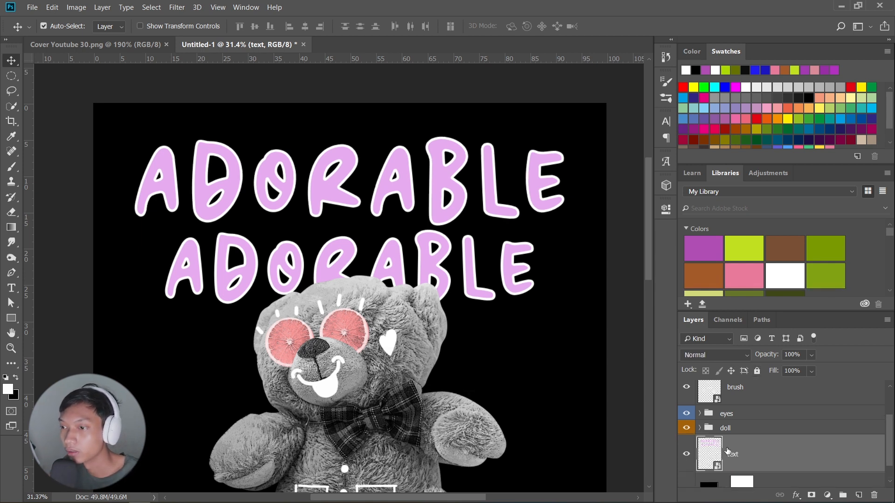
- Open the Liquify filter for the text smart object and stretch the lower title's D and L downward with a size 900 Forward Warp brush
{"action": "left_click", "coordinate": [180, 11]}
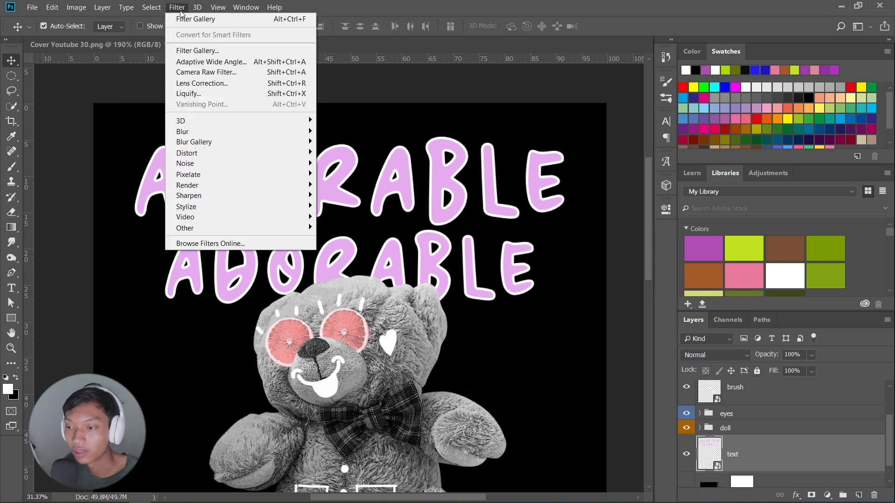
{"action": "left_click", "coordinate": [248, 92]}
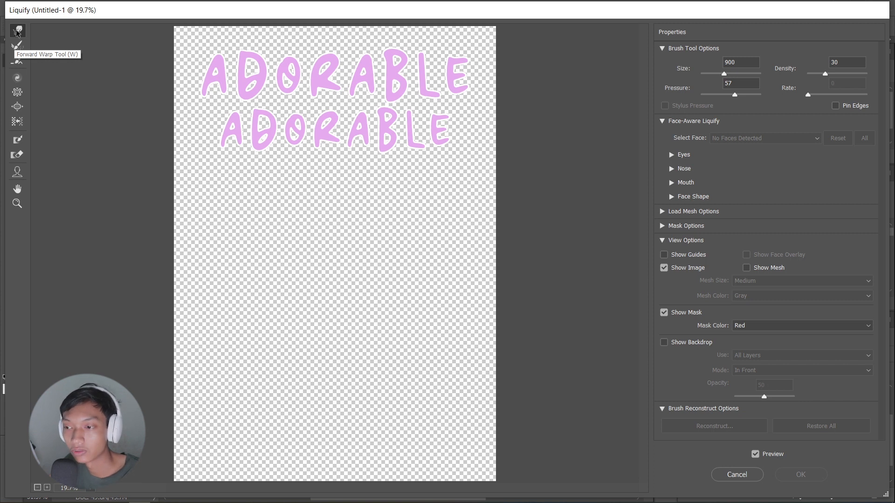
{"action": "scroll", "coordinate": [336, 248], "scroll_direction": "up", "scroll_amount": 1, "text": "alt"}
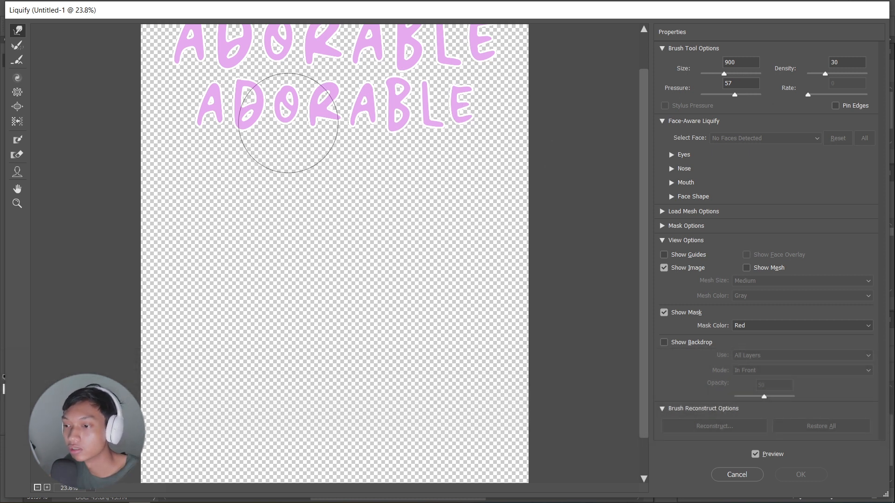
{"action": "left_click_drag", "start_coordinate": [230, 124], "coordinate": [235, 220]}
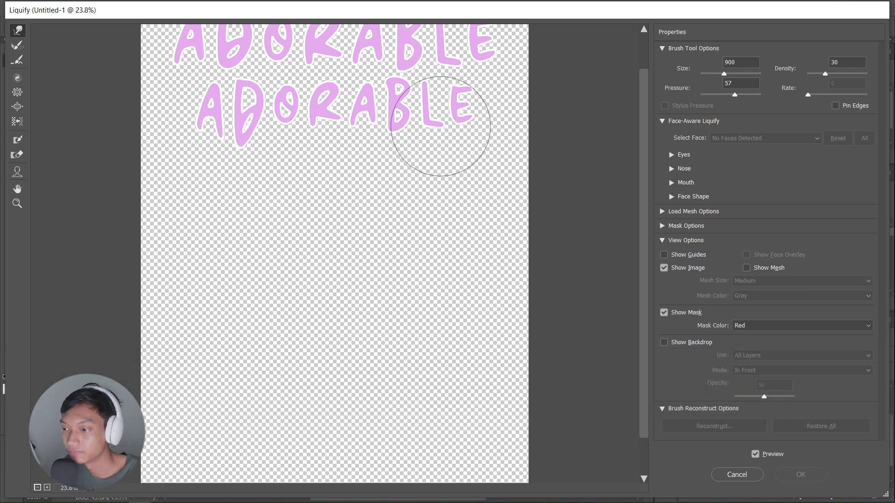
{"action": "left_click_drag", "start_coordinate": [438, 110], "coordinate": [438, 210]}
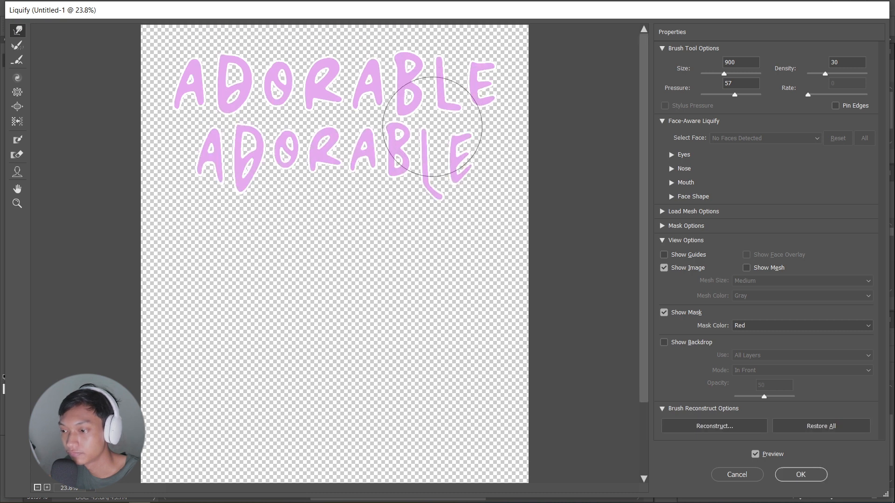
{"action": "key", "text": "ctrl+z"}
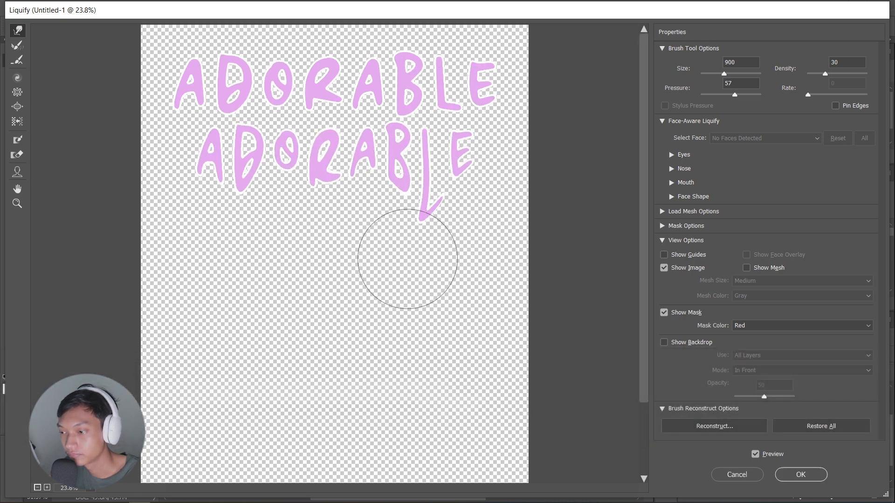
{"action": "left_click_drag", "start_coordinate": [426, 115], "coordinate": [426, 228]}
- Pull the lower title's R, second A, D and E further downward with Forward Warp and apply the Liquify filter
{"action": "left_click_drag", "start_coordinate": [323, 144], "coordinate": [320, 191]}
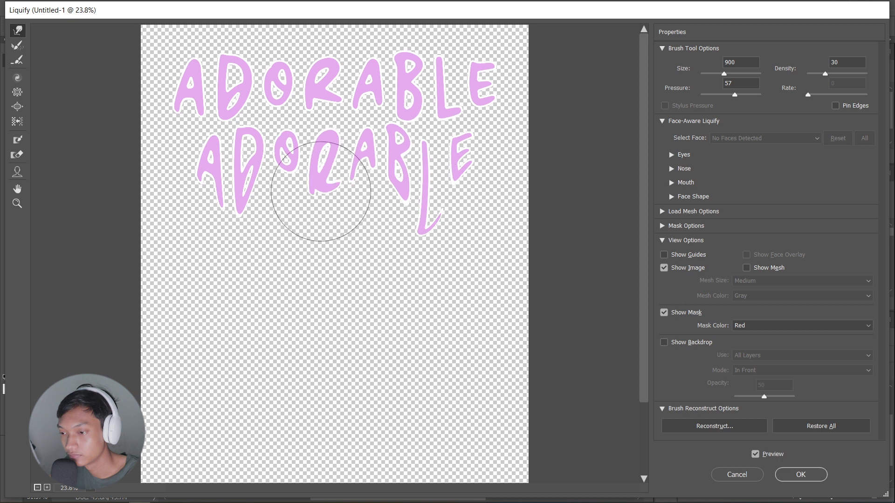
{"action": "left_click_drag", "start_coordinate": [363, 147], "coordinate": [363, 185]}
{"action": "left_click_drag", "start_coordinate": [246, 181], "coordinate": [247, 219]}
{"action": "left_click_drag", "start_coordinate": [439, 163], "coordinate": [441, 200]}
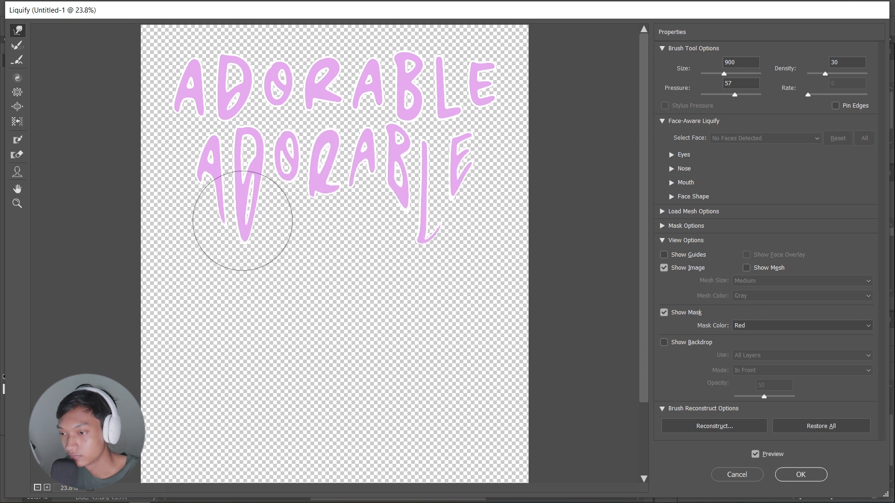
{"action": "left_click_drag", "start_coordinate": [242, 221], "coordinate": [255, 294]}
{"action": "key", "text": "ctrl+z"}
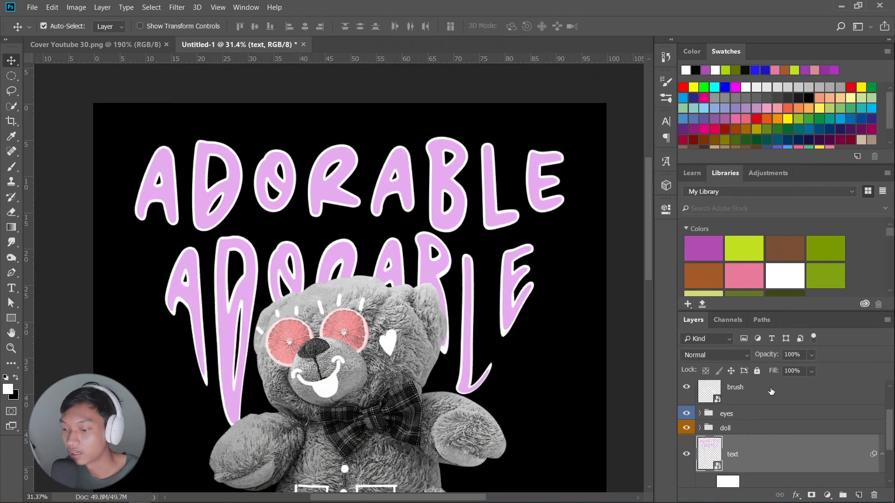
{"action": "key", "text": "ctrl+0"}
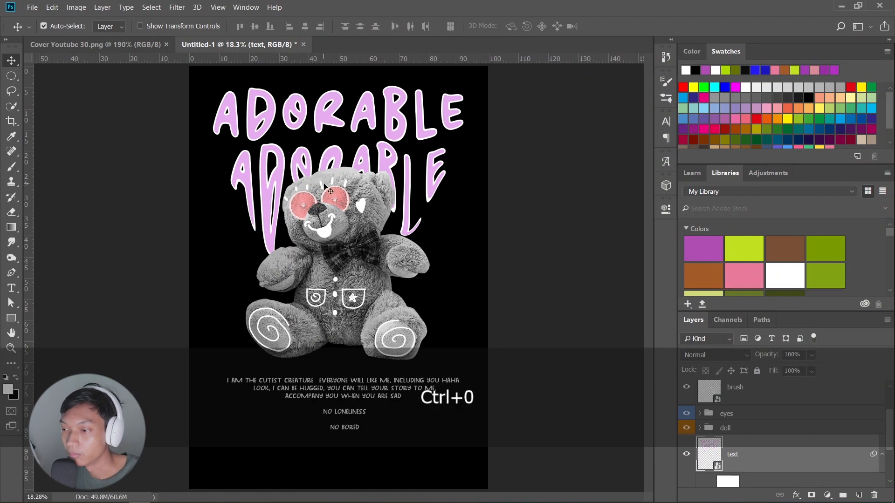
{"action": "scroll", "coordinate": [753, 463], "scroll_direction": "down", "scroll_amount": 1}
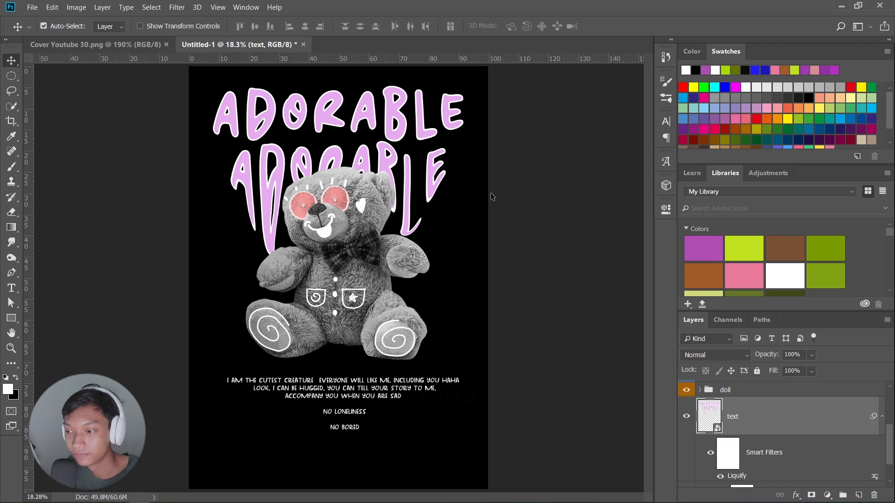
- Reopen the text layer's Liquify smart filter, stretch the lower title's A, D, B, L and E further downward with Forward Warp, and apply it
{"action": "double_click", "coordinate": [741, 480]}
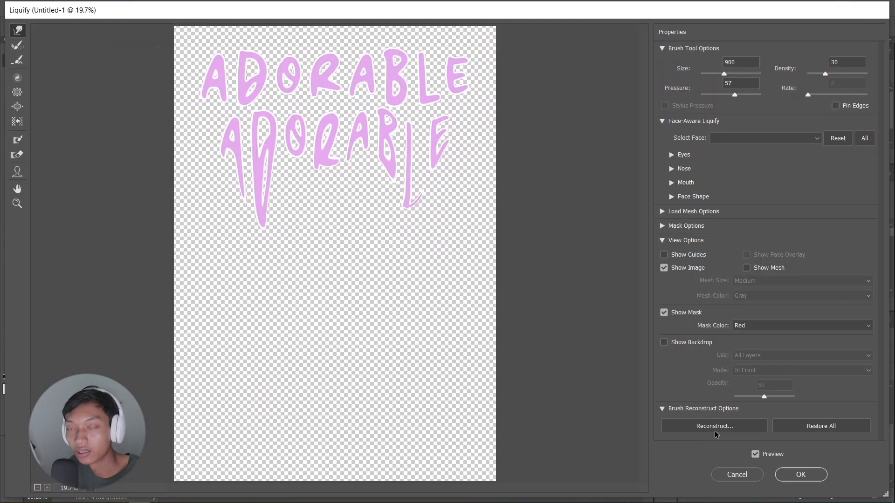
{"action": "mouse_move", "coordinate": [373, 65]}
{"action": "left_mouse_down"}
{"action": "mouse_move", "coordinate": [407, 105]}
{"action": "mouse_move", "coordinate": [407, 89]}
{"action": "mouse_move", "coordinate": [407, 169]}
{"action": "mouse_move", "coordinate": [409, 133]}
{"action": "mouse_move", "coordinate": [410, 180]}
{"action": "mouse_move", "coordinate": [419, 190]}
{"action": "mouse_move", "coordinate": [380, 169]}
{"action": "mouse_move", "coordinate": [385, 188]}
{"action": "left_mouse_up"}
{"action": "left_click_drag", "start_coordinate": [444, 164], "coordinate": [438, 180]}
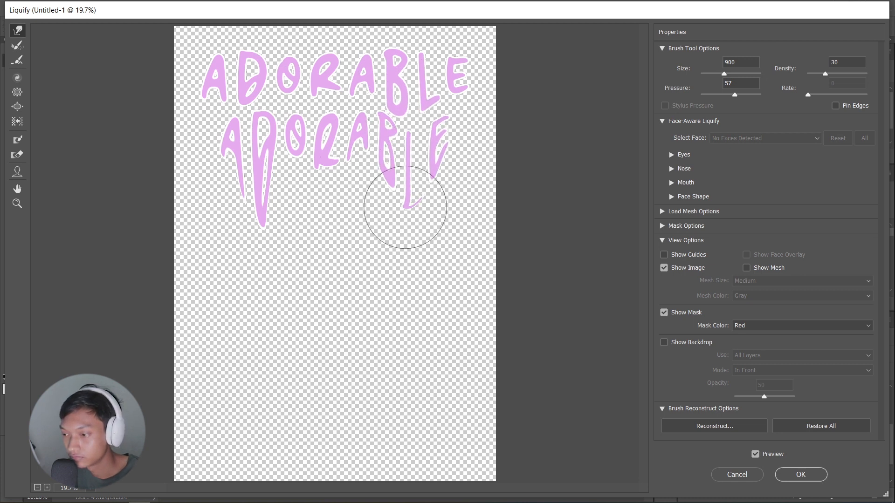
{"action": "left_click_drag", "start_coordinate": [405, 208], "coordinate": [408, 231]}
{"action": "left_click_drag", "start_coordinate": [252, 93], "coordinate": [245, 146]}
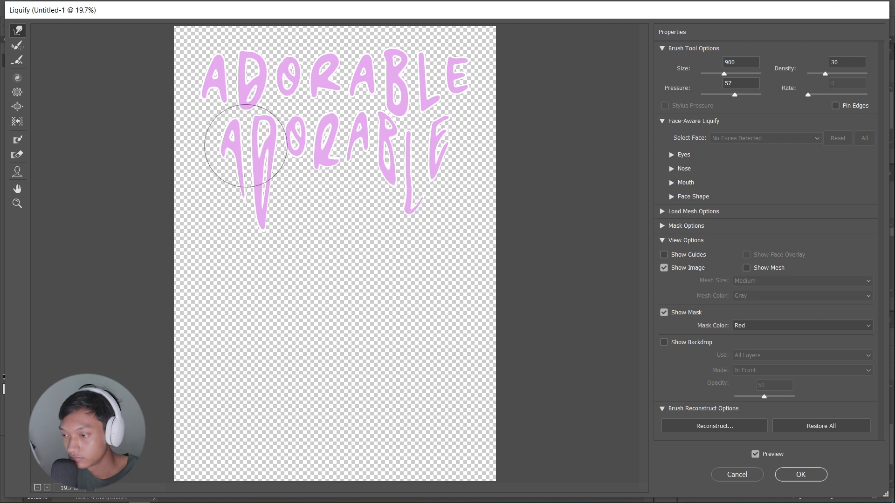
{"action": "mouse_move", "coordinate": [293, 118]}
{"action": "left_mouse_down"}
{"action": "mouse_move", "coordinate": [284, 169]}
{"action": "mouse_move", "coordinate": [258, 222]}
{"action": "mouse_move", "coordinate": [301, 267]}
{"action": "left_mouse_up"}
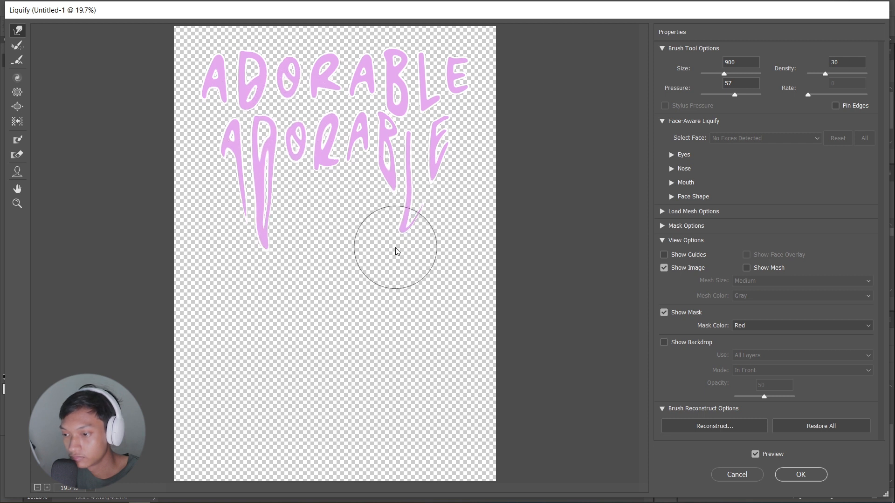
{"action": "left_click_drag", "start_coordinate": [310, 164], "coordinate": [312, 180]}
{"action": "left_click", "coordinate": [808, 480]}
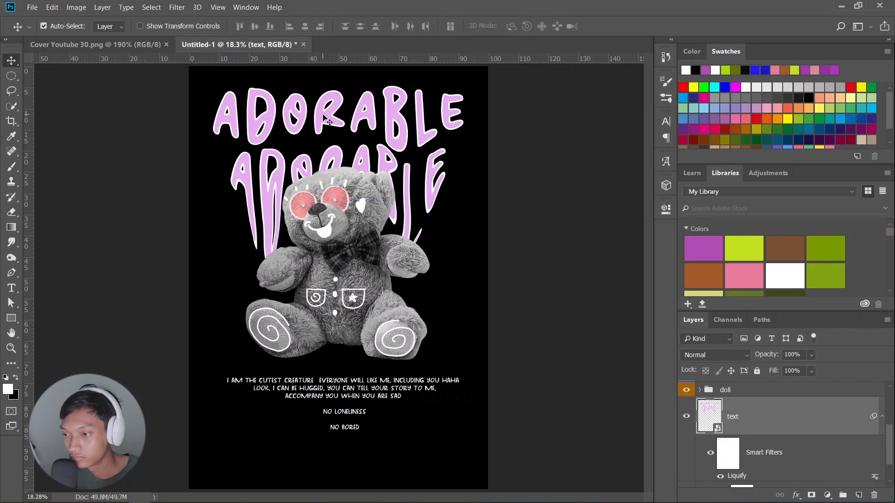
{"action": "key", "text": "v"}
{"action": "left_click_drag", "start_coordinate": [358, 196], "coordinate": [358, 198]}
{"action": "scroll", "coordinate": [376, 368], "scroll_direction": "down", "scroll_amount": 3}
{"action": "left_click", "coordinate": [492, 295]}
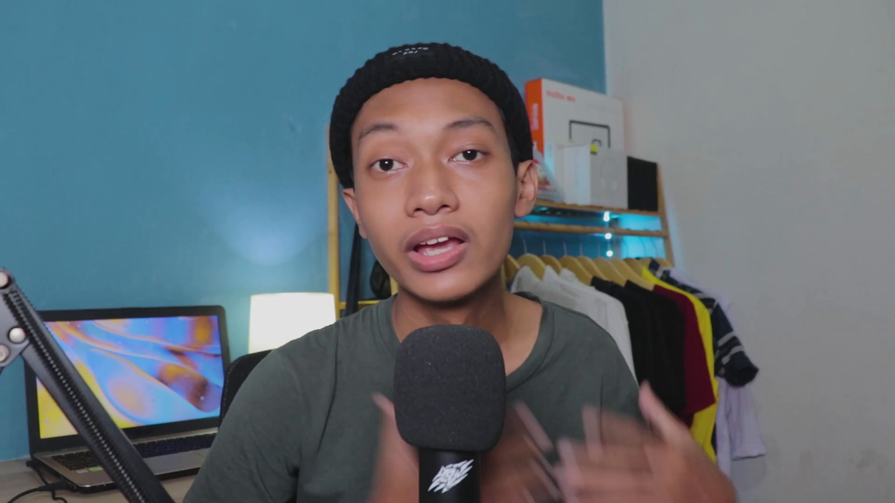